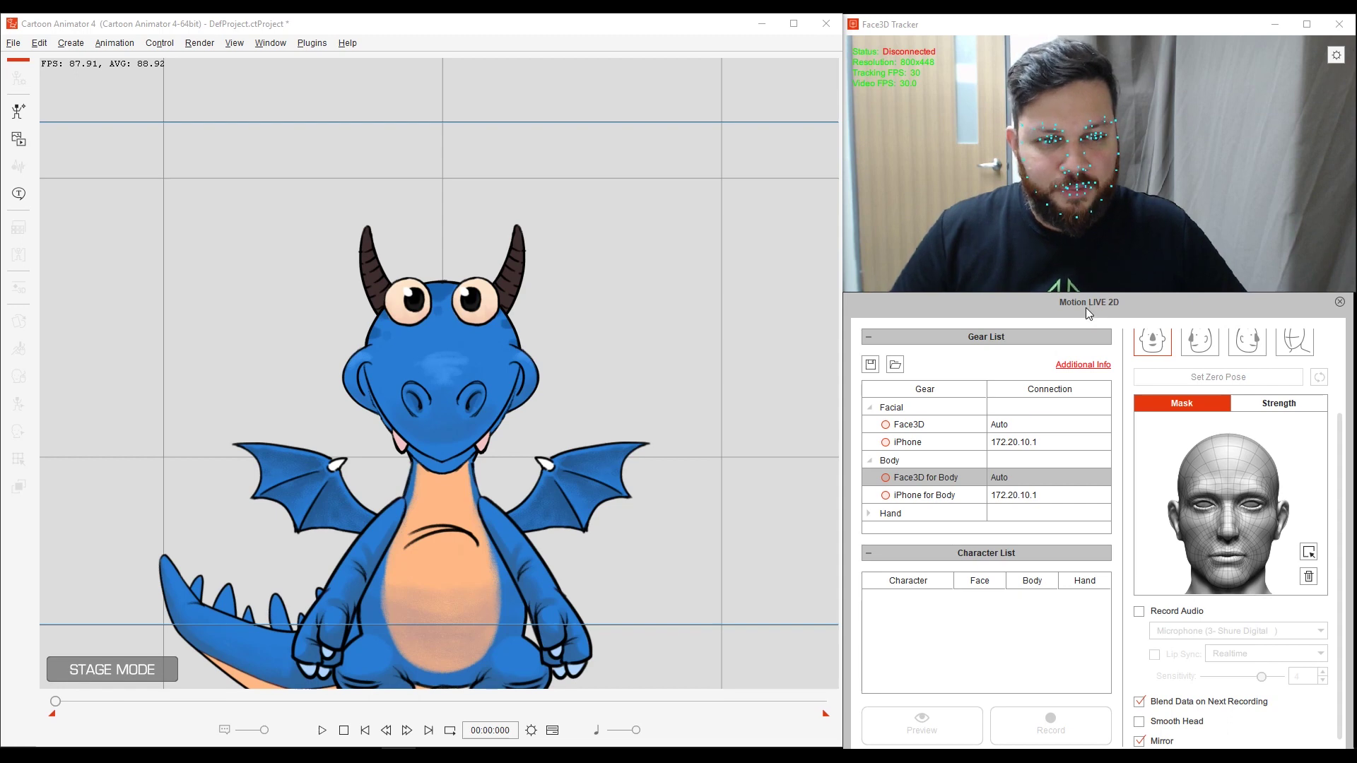
- Activate the Face3D and Face3D for Body gears and assign them to the dragon character's face and body
{"action": "left_click", "coordinate": [886, 426]}
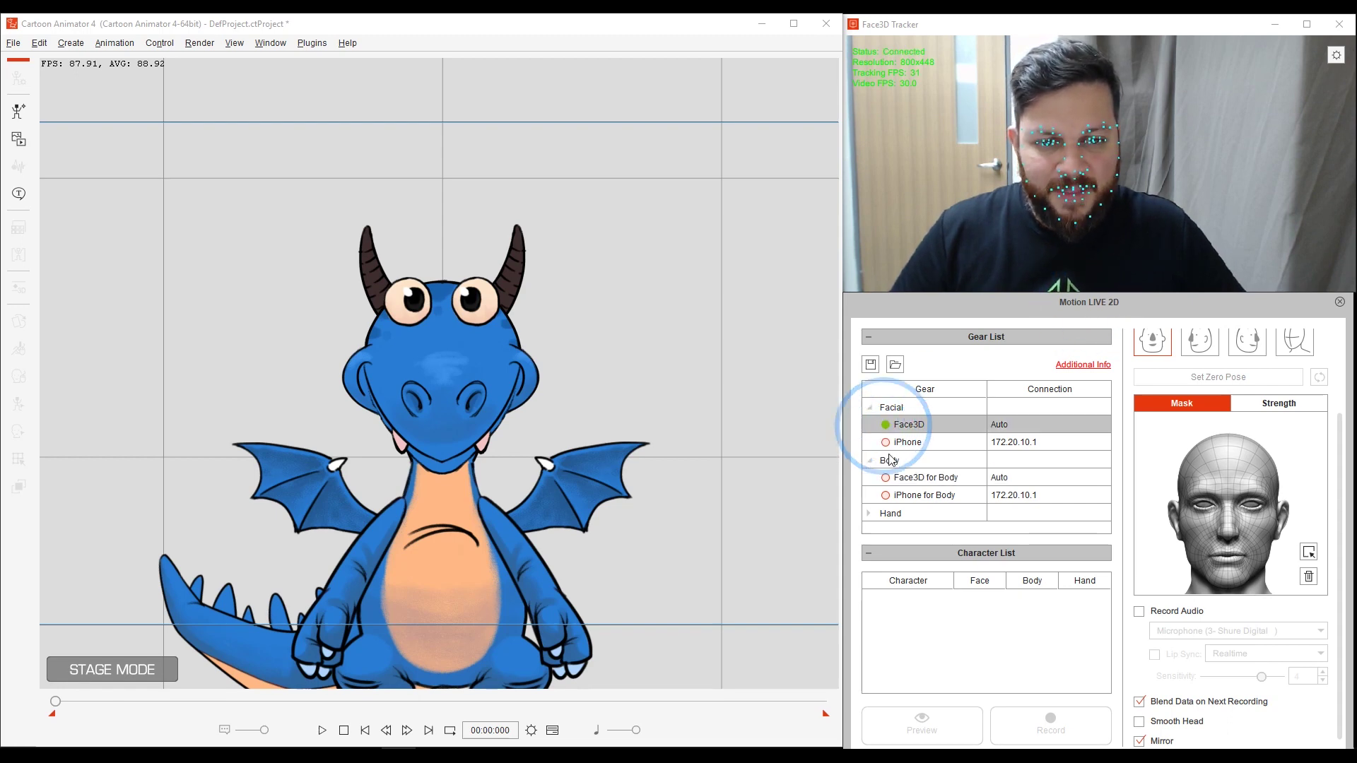
{"action": "left_click", "coordinate": [886, 478]}
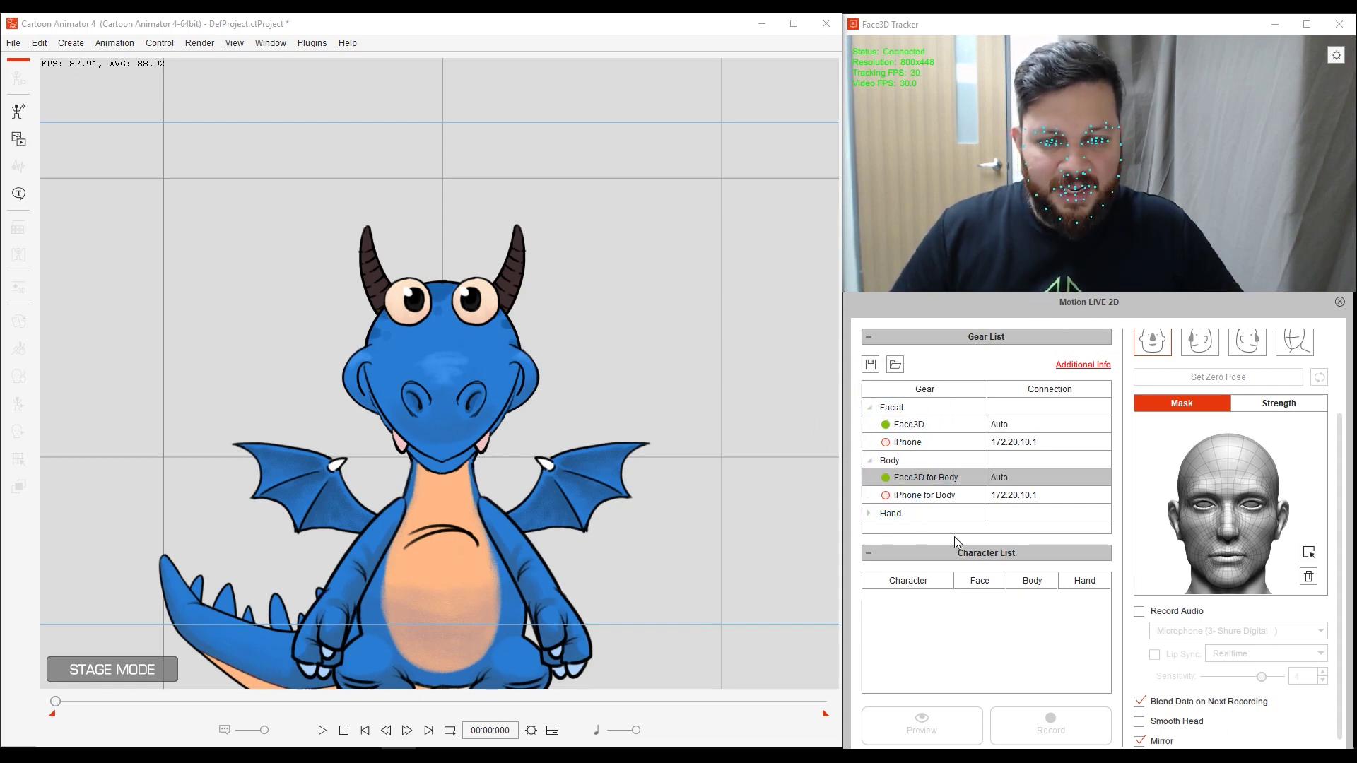
{"action": "left_click", "coordinate": [411, 366]}
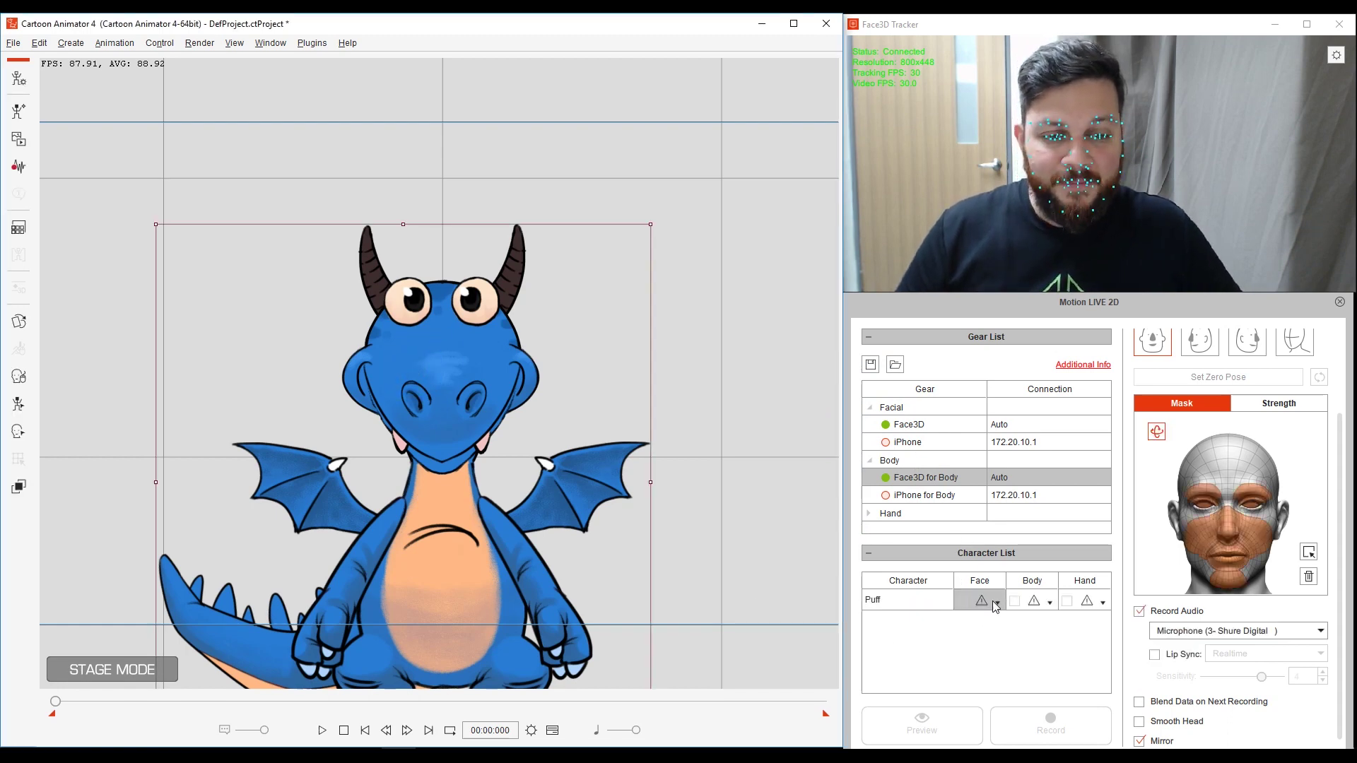
{"action": "left_click", "coordinate": [996, 603]}
{"action": "left_click", "coordinate": [1038, 610]}
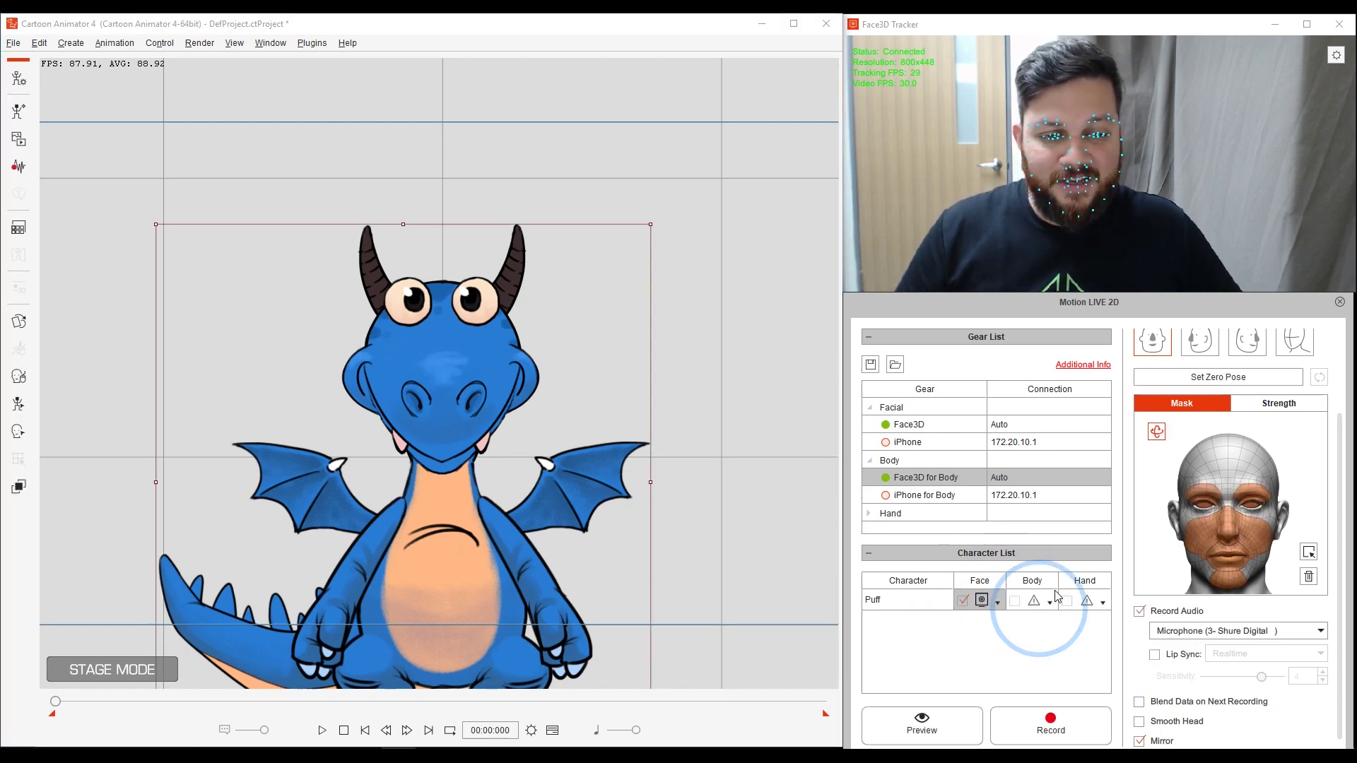
{"action": "left_click", "coordinate": [1042, 602]}
{"action": "left_click", "coordinate": [1082, 607]}
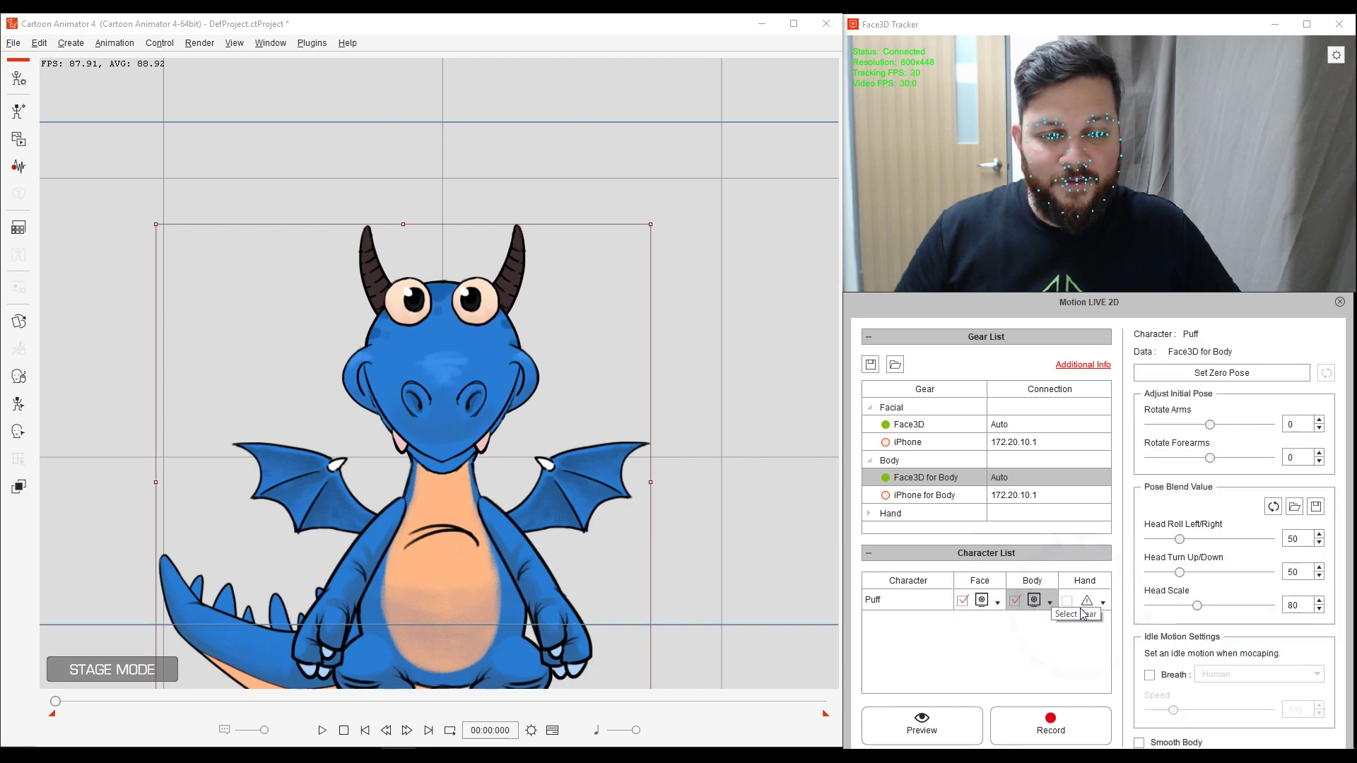
- Set the zero pose for the dragon's facial capture while running a live preview, and stop the preview
{"action": "left_click", "coordinate": [991, 597]}
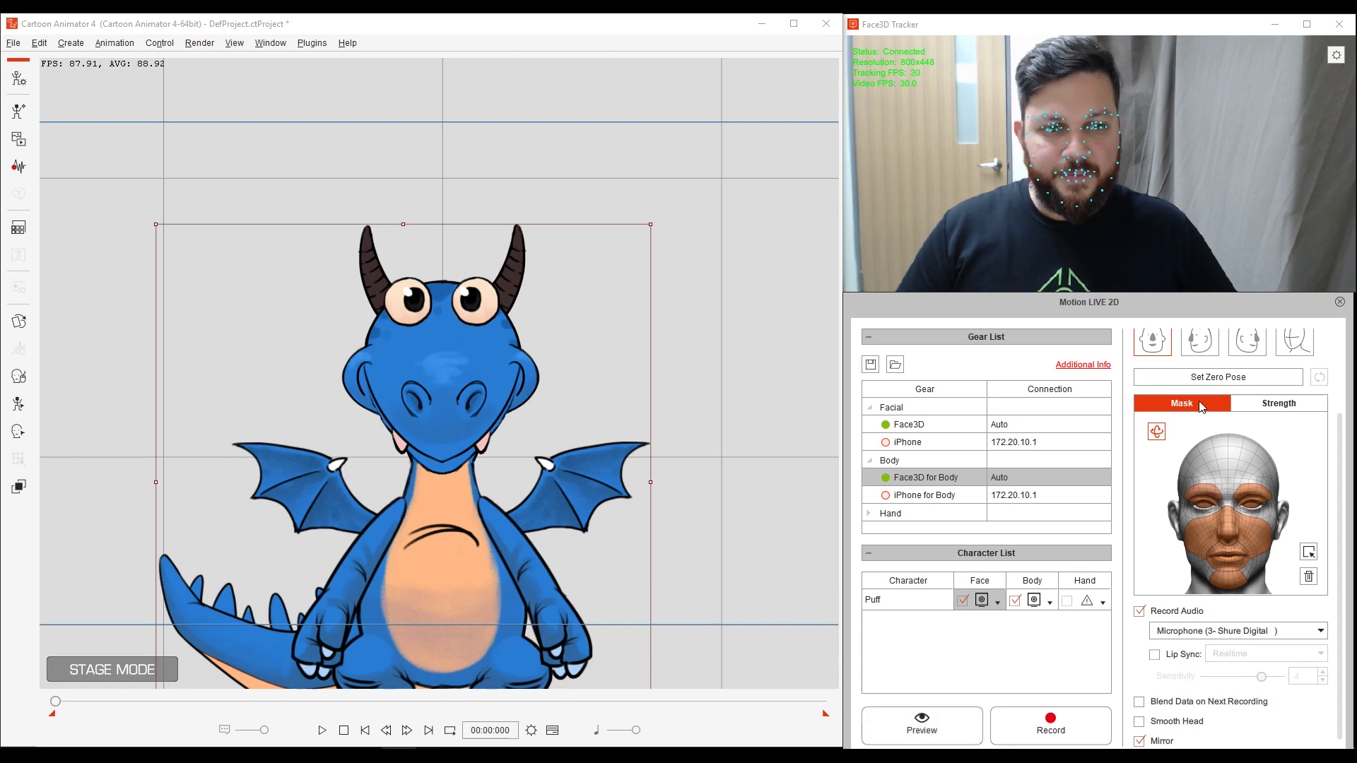
{"action": "left_click", "coordinate": [918, 721]}
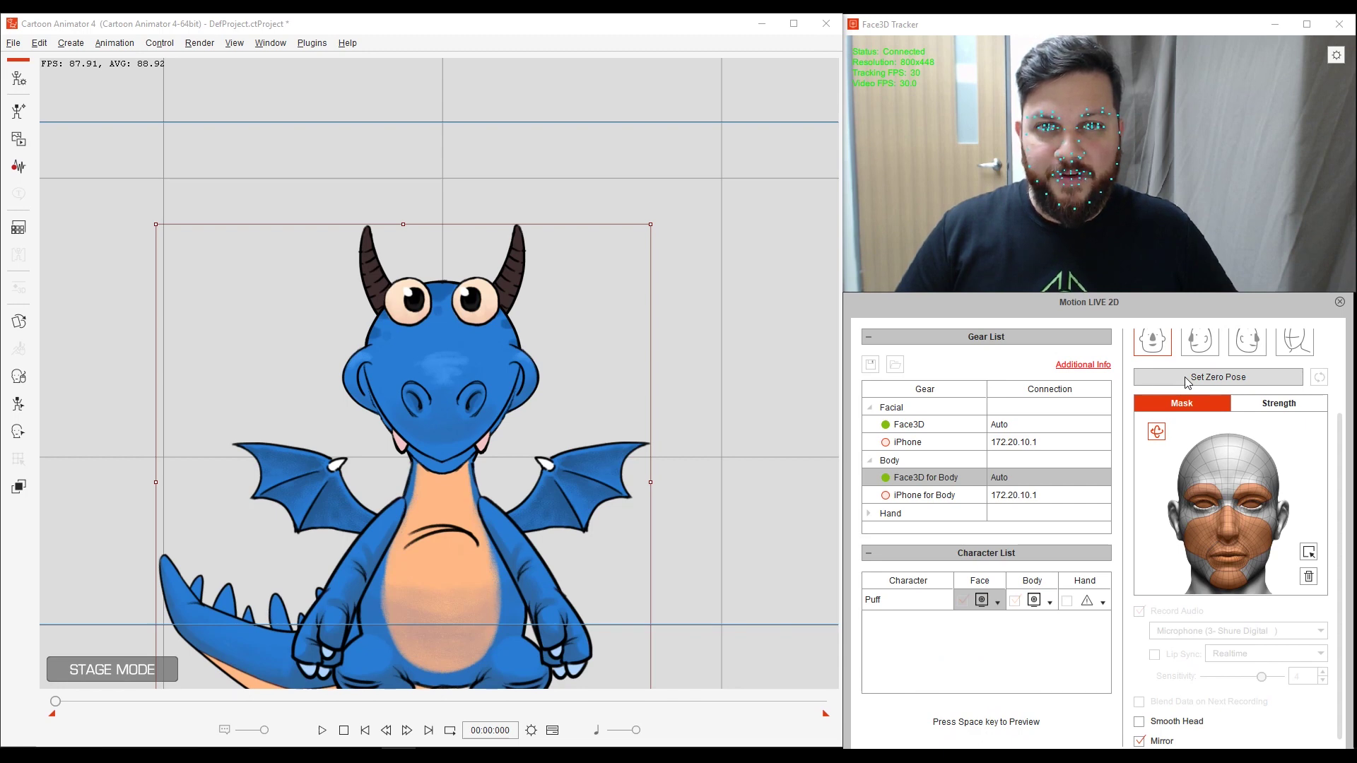
{"action": "key", "text": "space"}
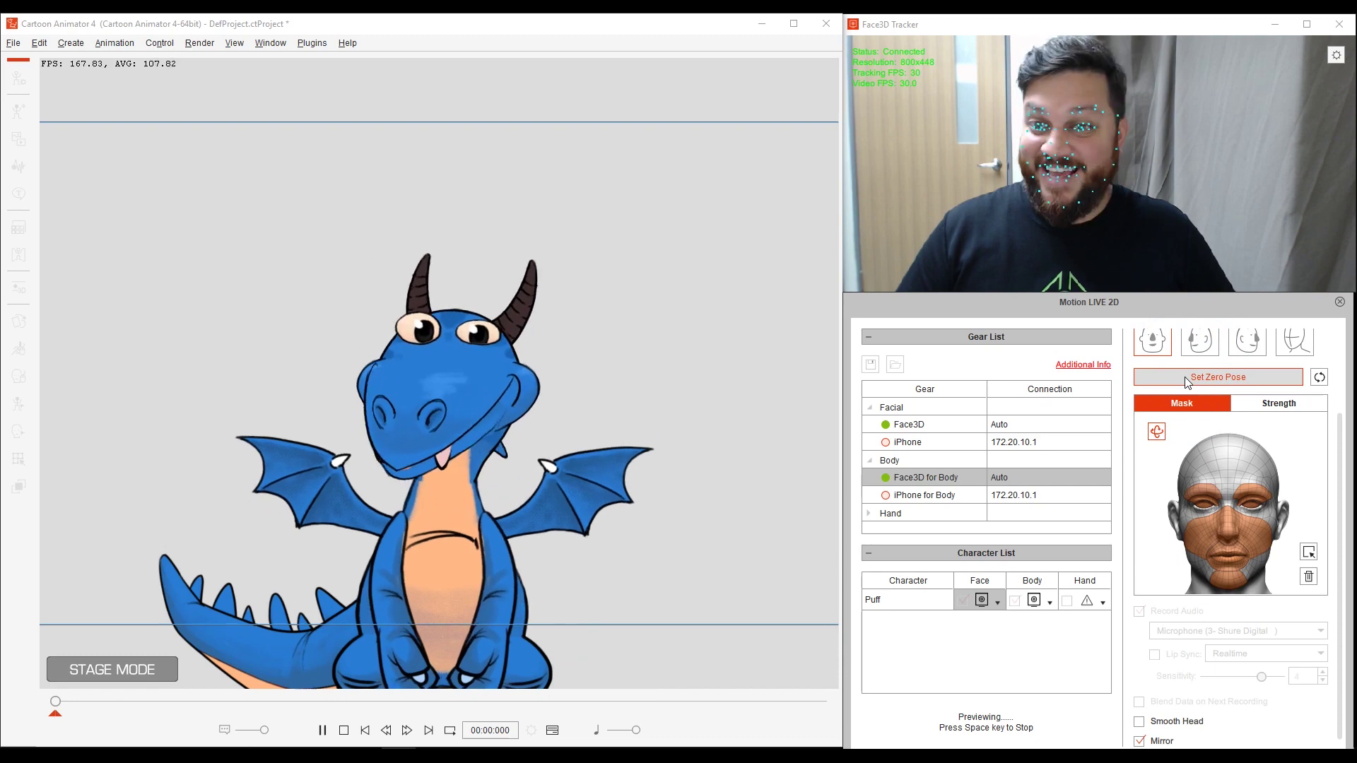
{"action": "key", "text": "space"}
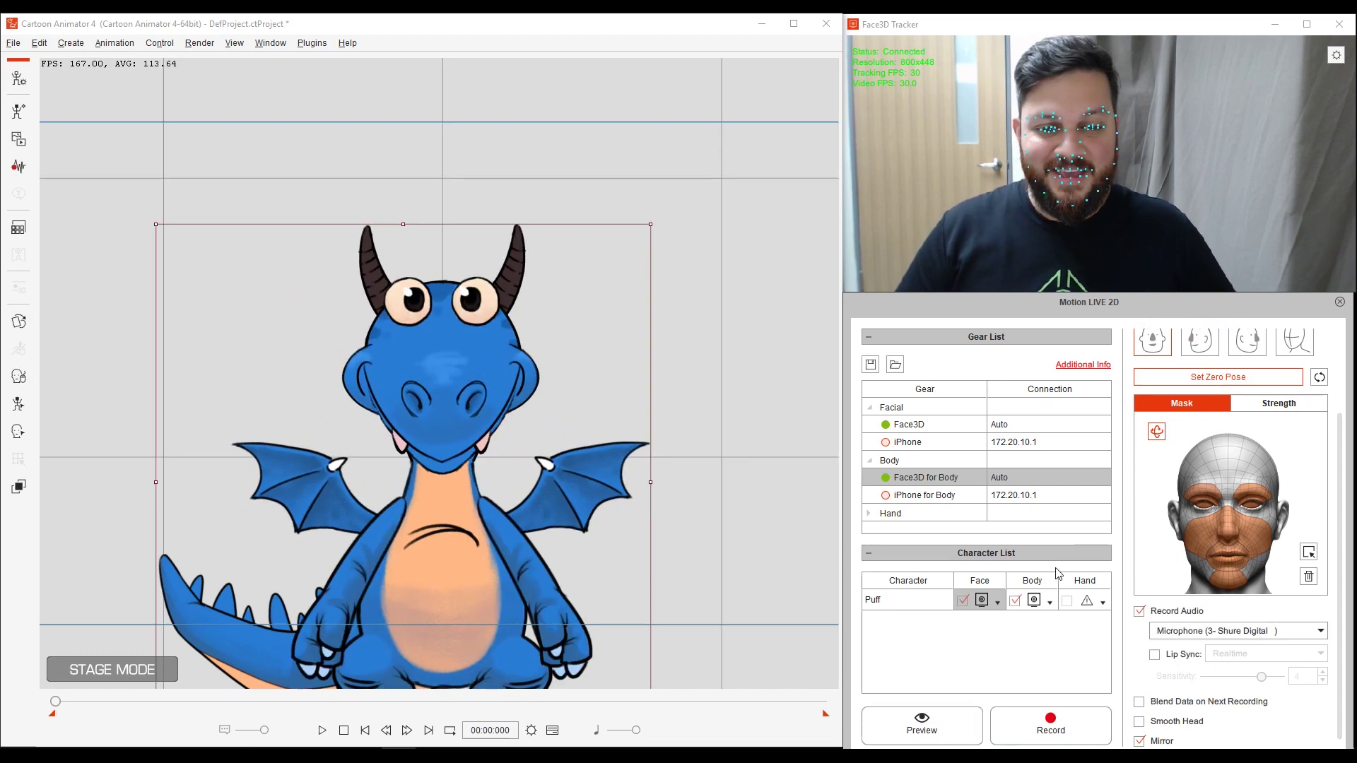
- Run another live preview of the dragon mirroring the performer's motion, and stop it
{"action": "left_click", "coordinate": [958, 716]}
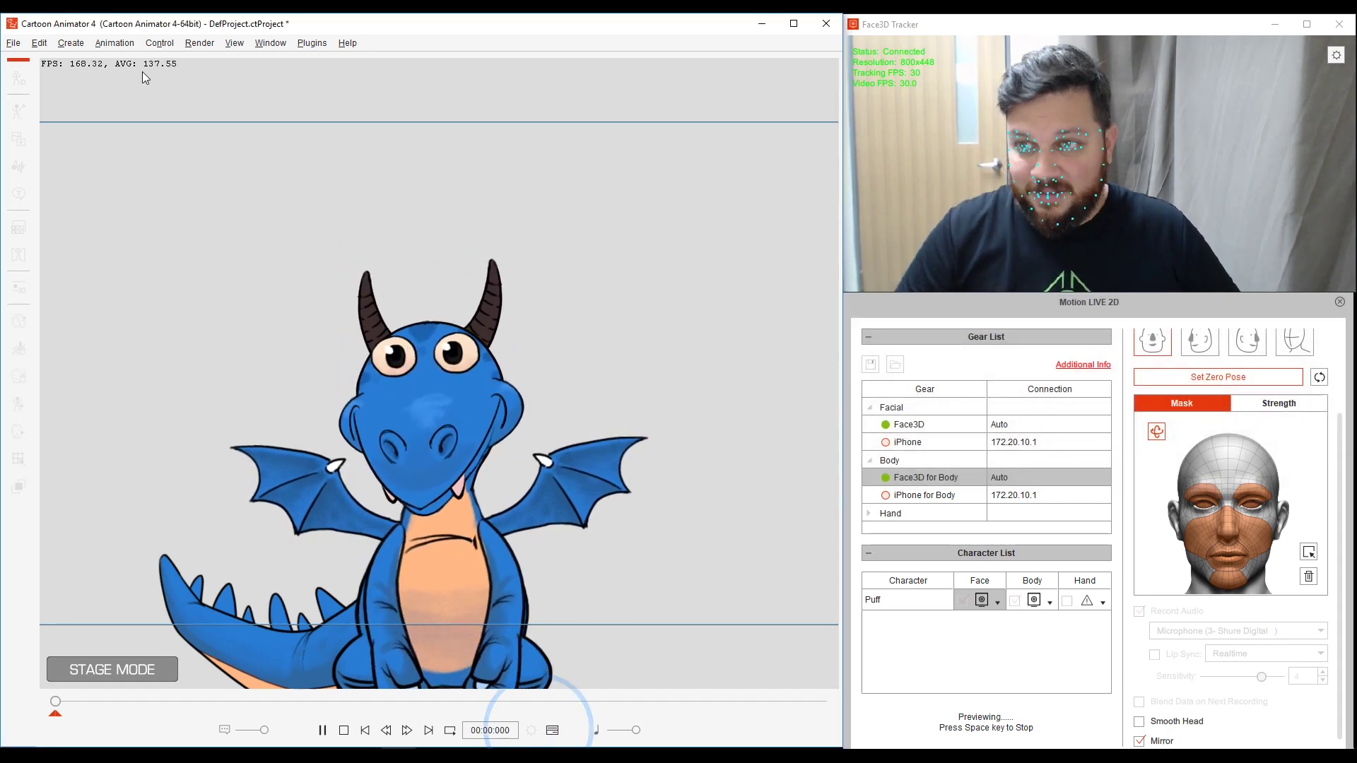
{"action": "left_click", "coordinate": [14, 43]}
{"action": "left_click", "coordinate": [328, 197]}
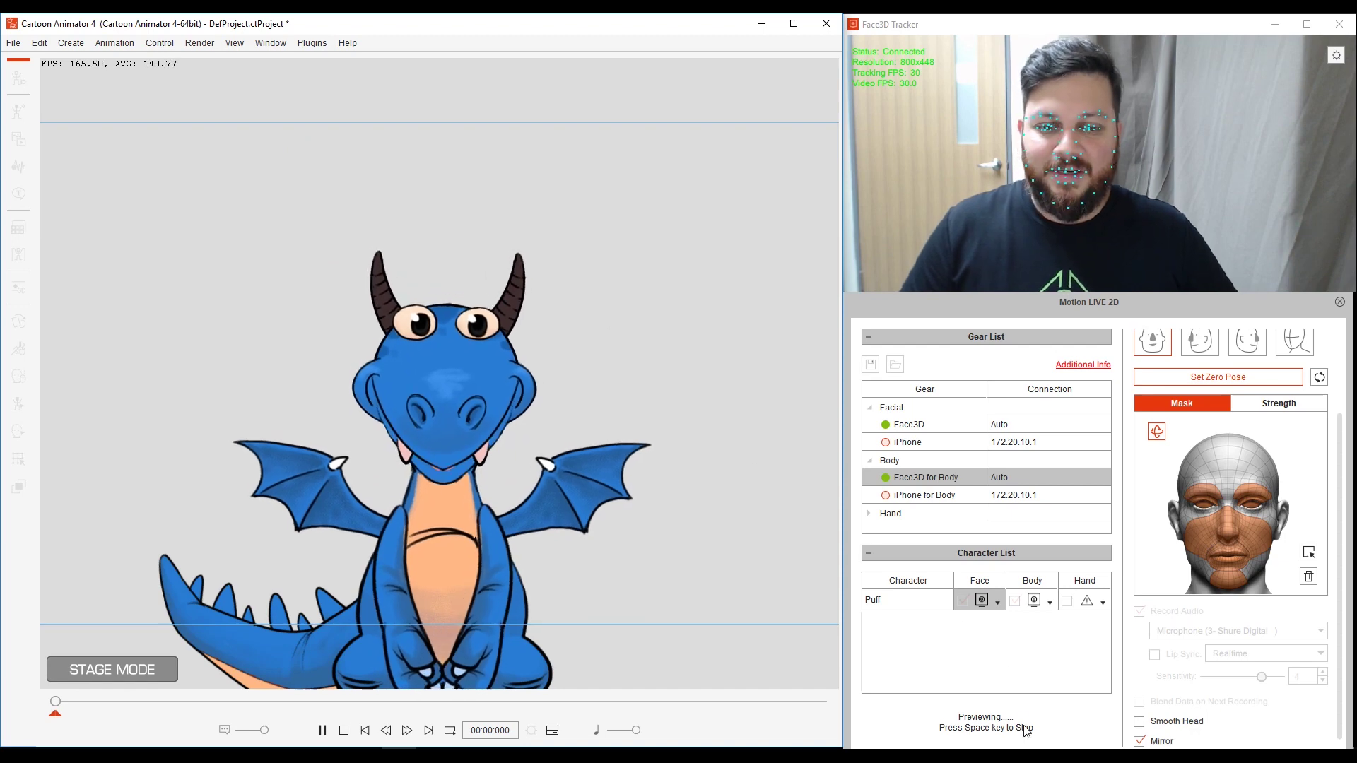
{"action": "key", "text": "space"}
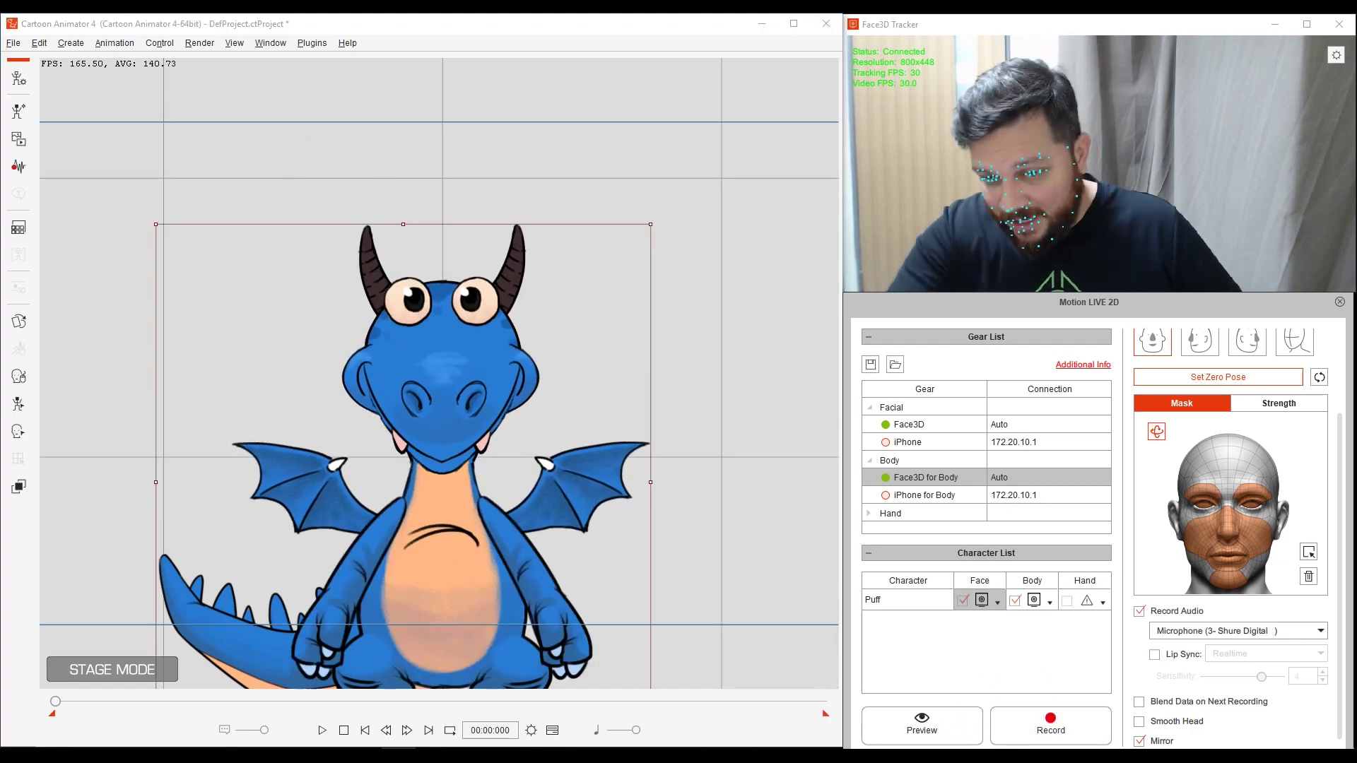
- Set the project's background color to pure green (#00ff00) in the project settings
{"action": "left_click", "coordinate": [532, 733]}
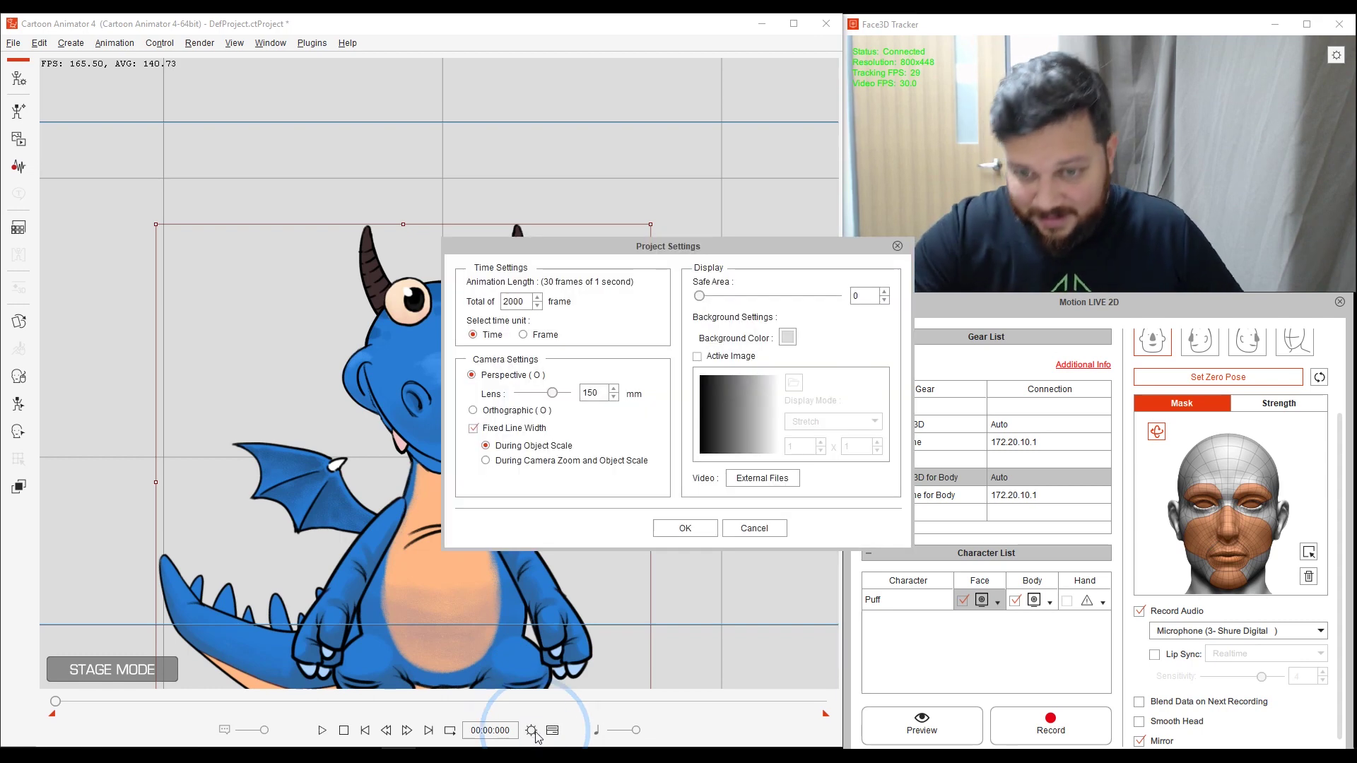
{"action": "left_click", "coordinate": [787, 338]}
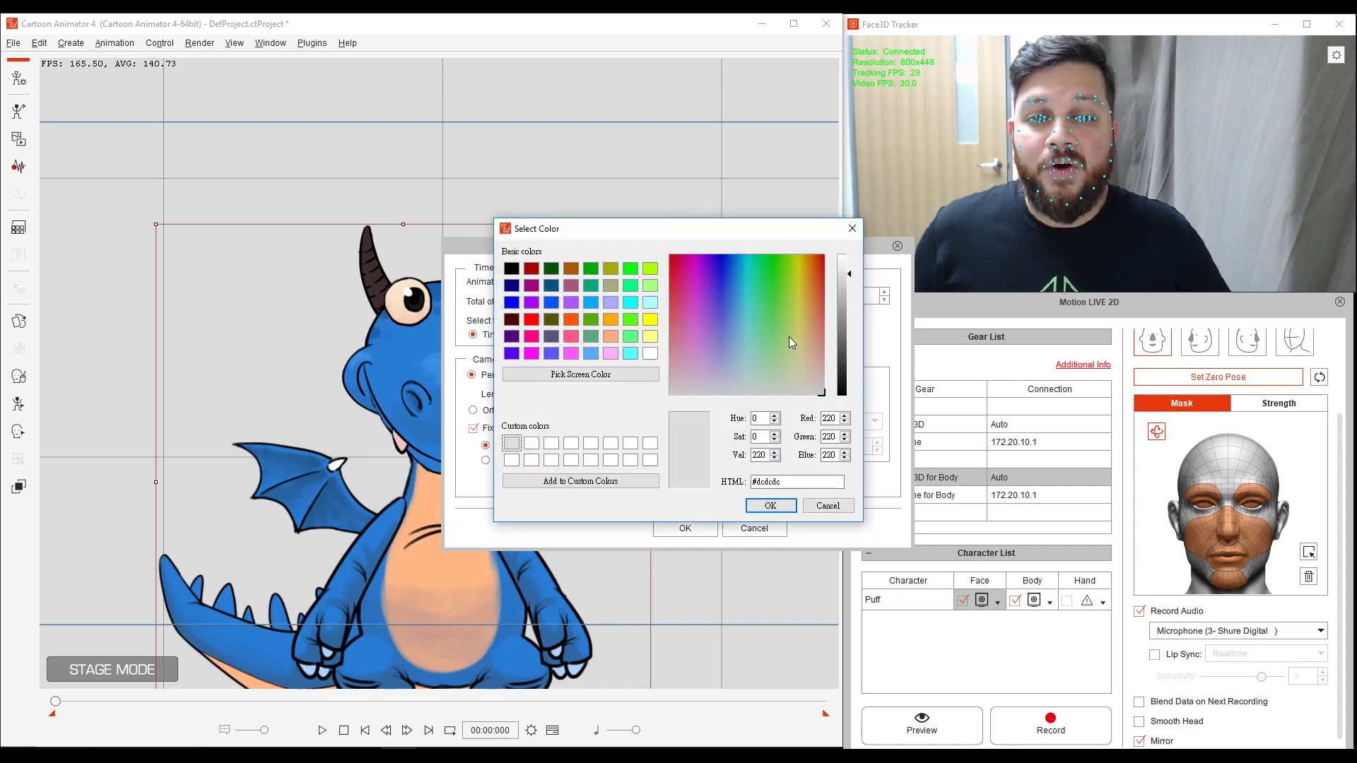
{"action": "left_click", "coordinate": [630, 269]}
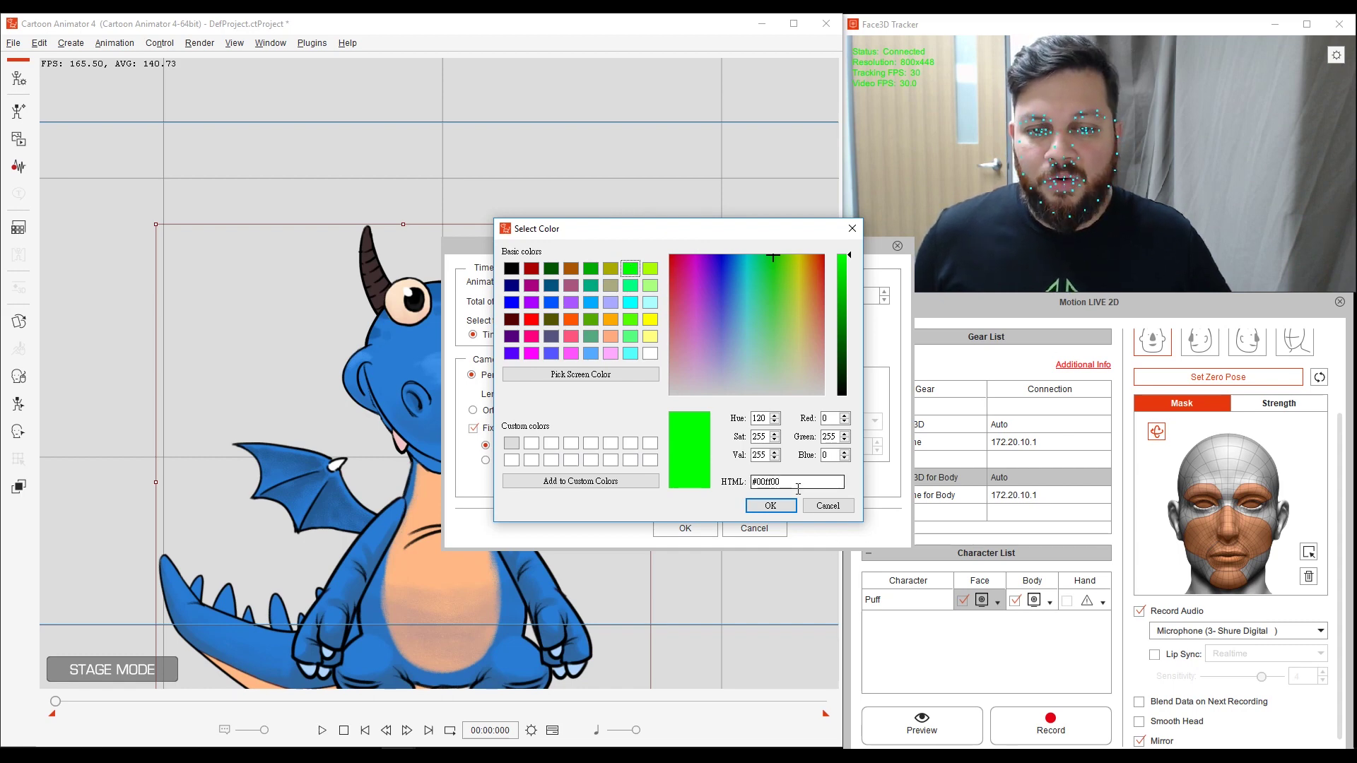
{"action": "left_click", "coordinate": [771, 506]}
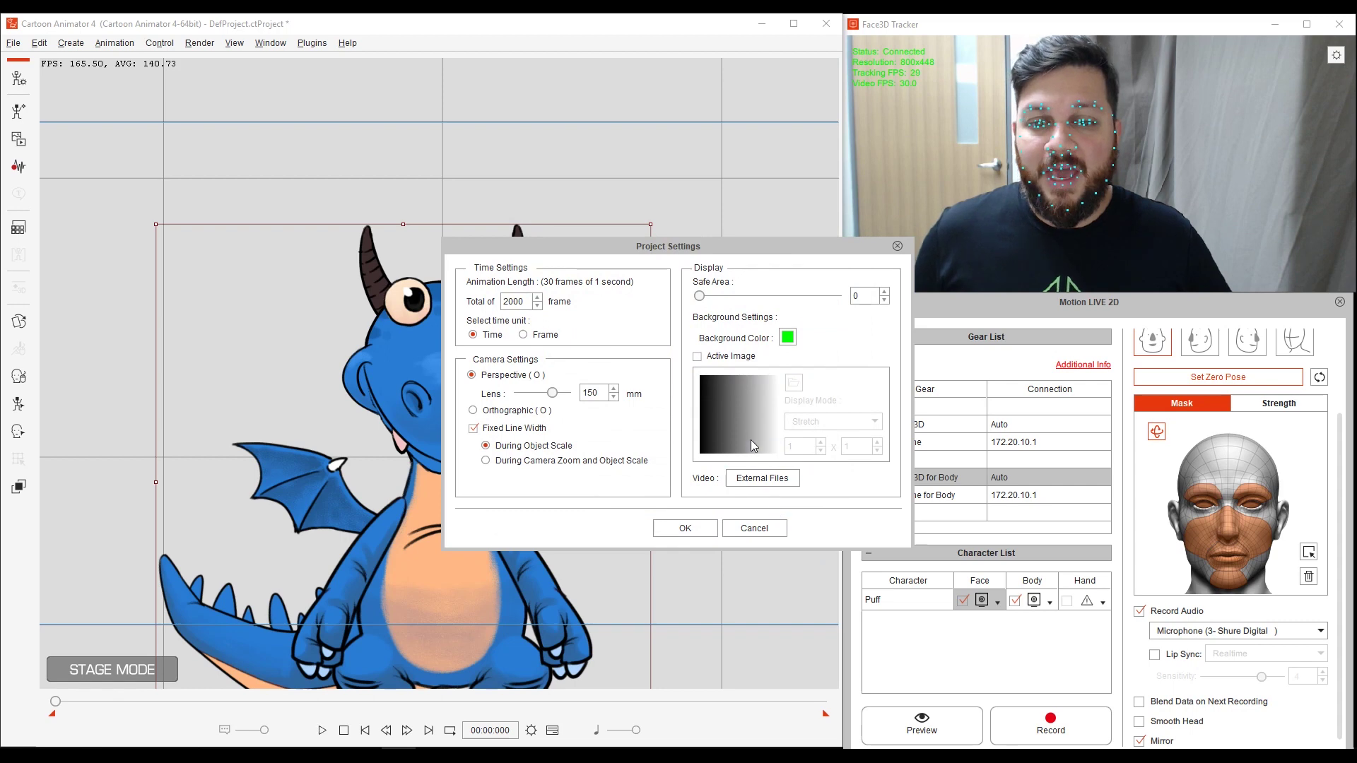
{"action": "left_click", "coordinate": [684, 529]}
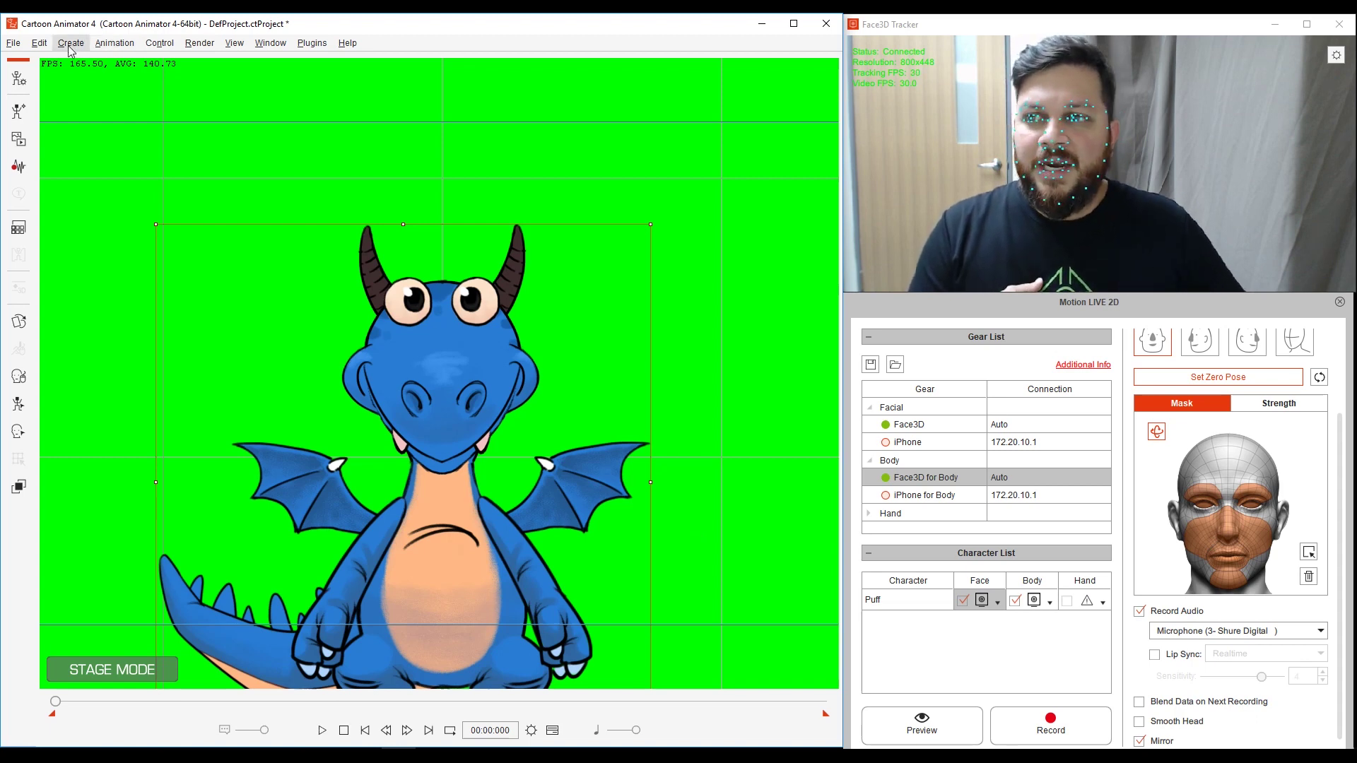
- Try out the Show Grid option in the display preferences
{"action": "left_click", "coordinate": [15, 44]}
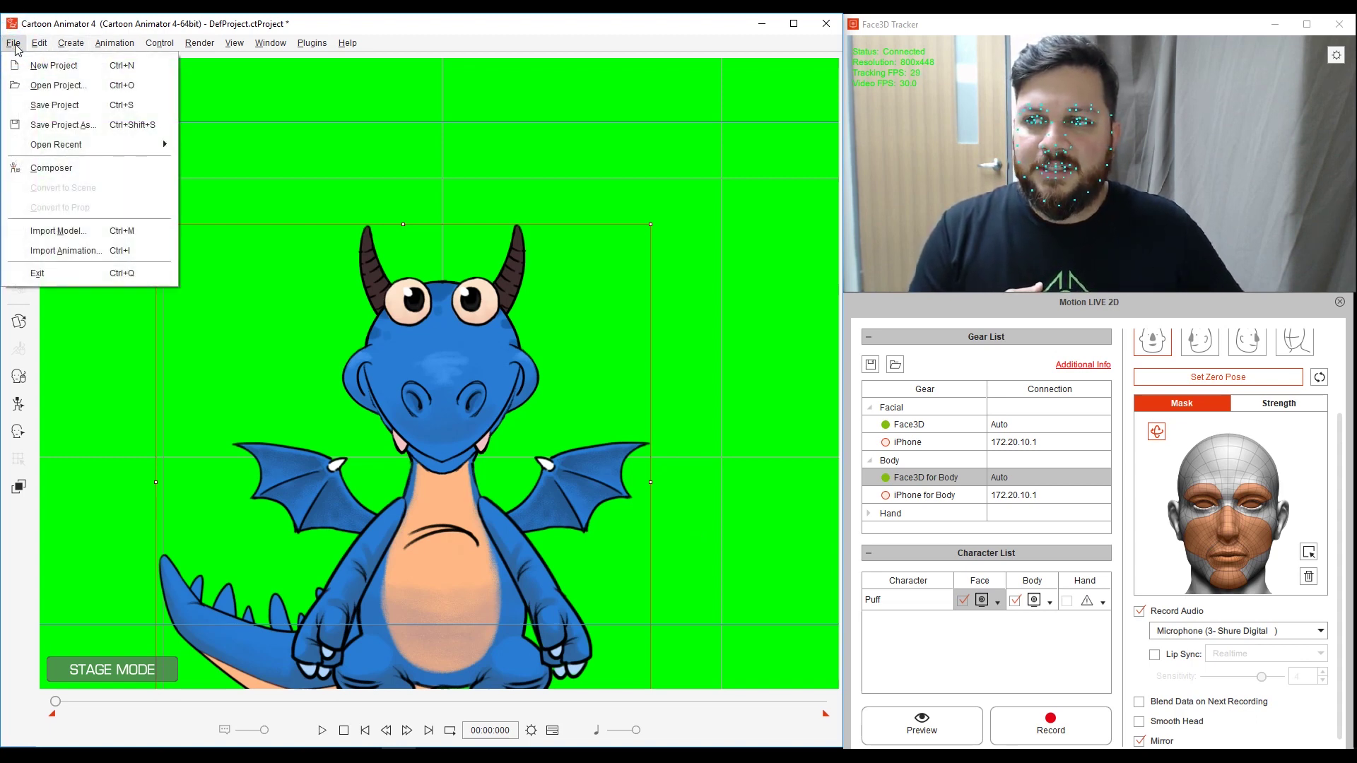
{"action": "mouse_move", "coordinate": [42, 45]}
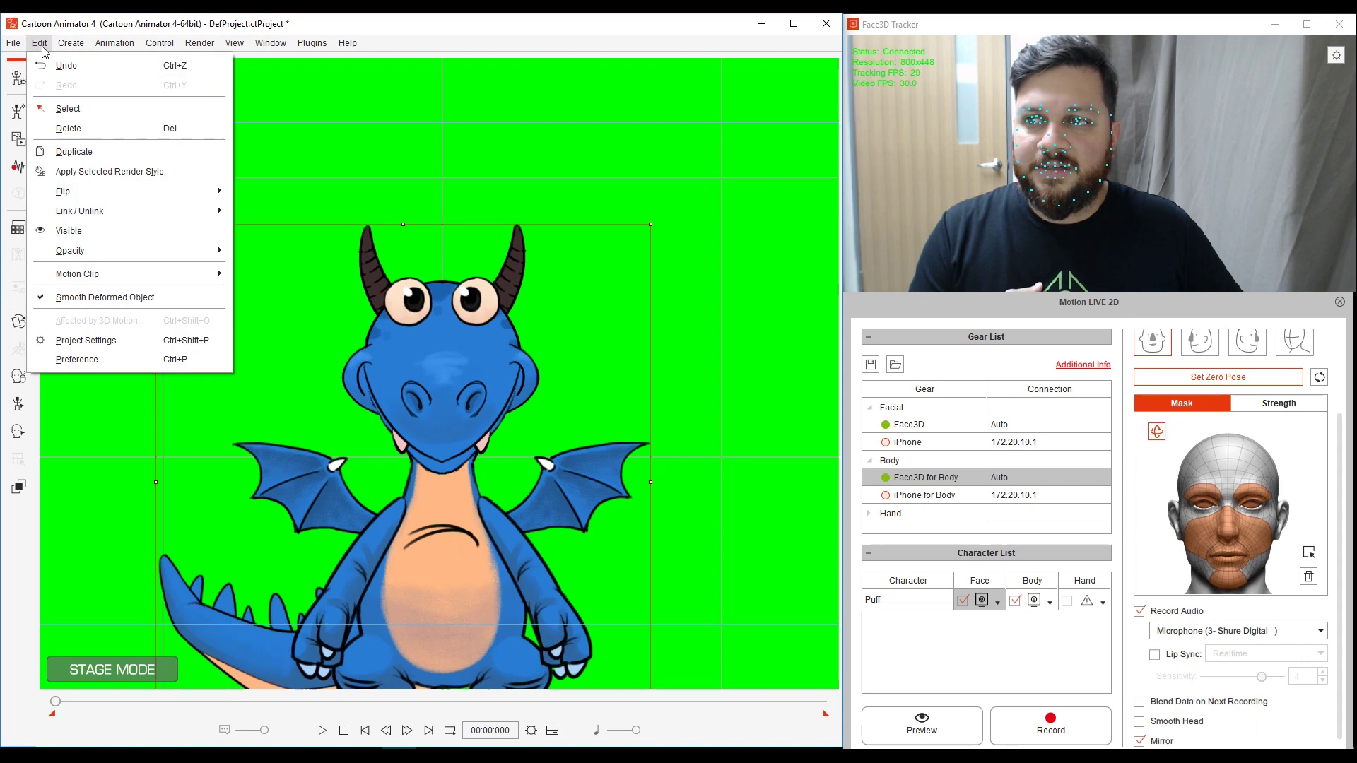
{"action": "left_click", "coordinate": [79, 359]}
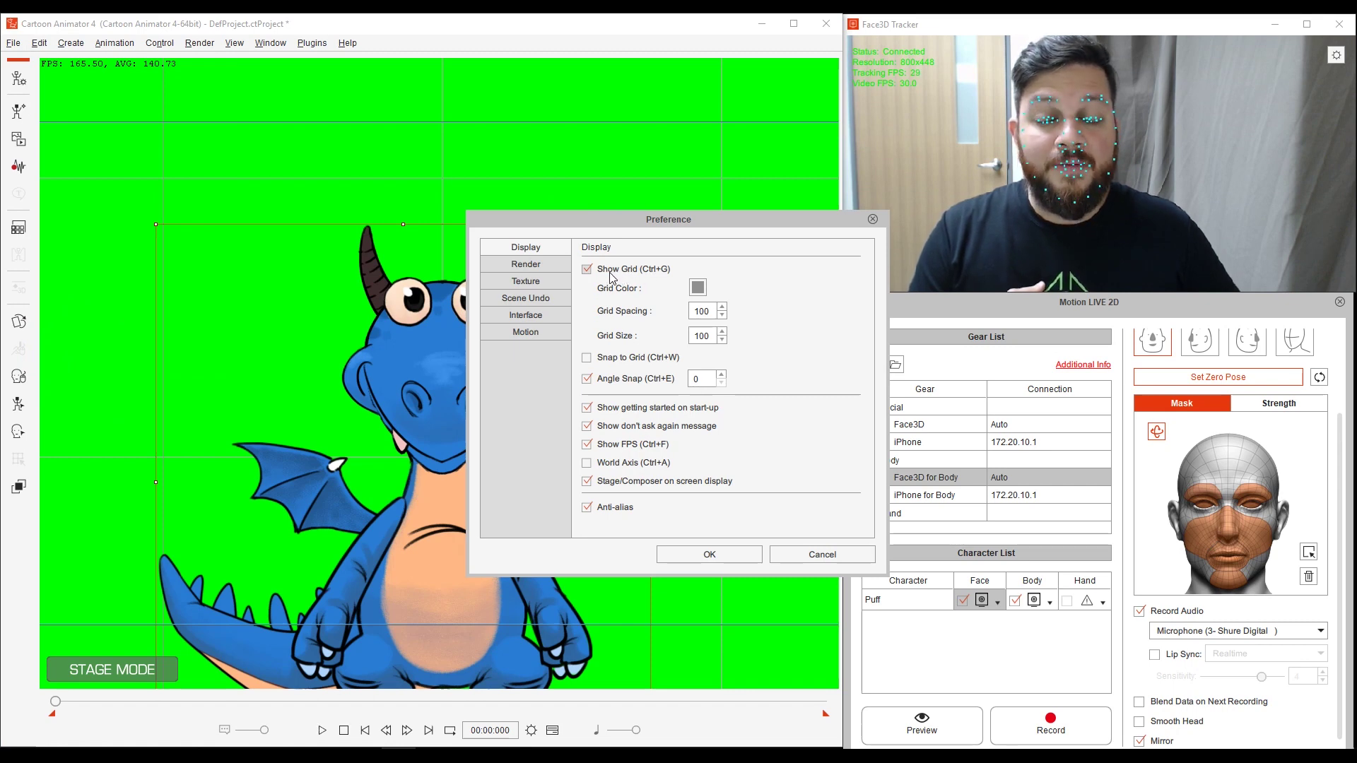
{"action": "left_click", "coordinate": [587, 269]}
{"action": "left_click", "coordinate": [588, 269]}
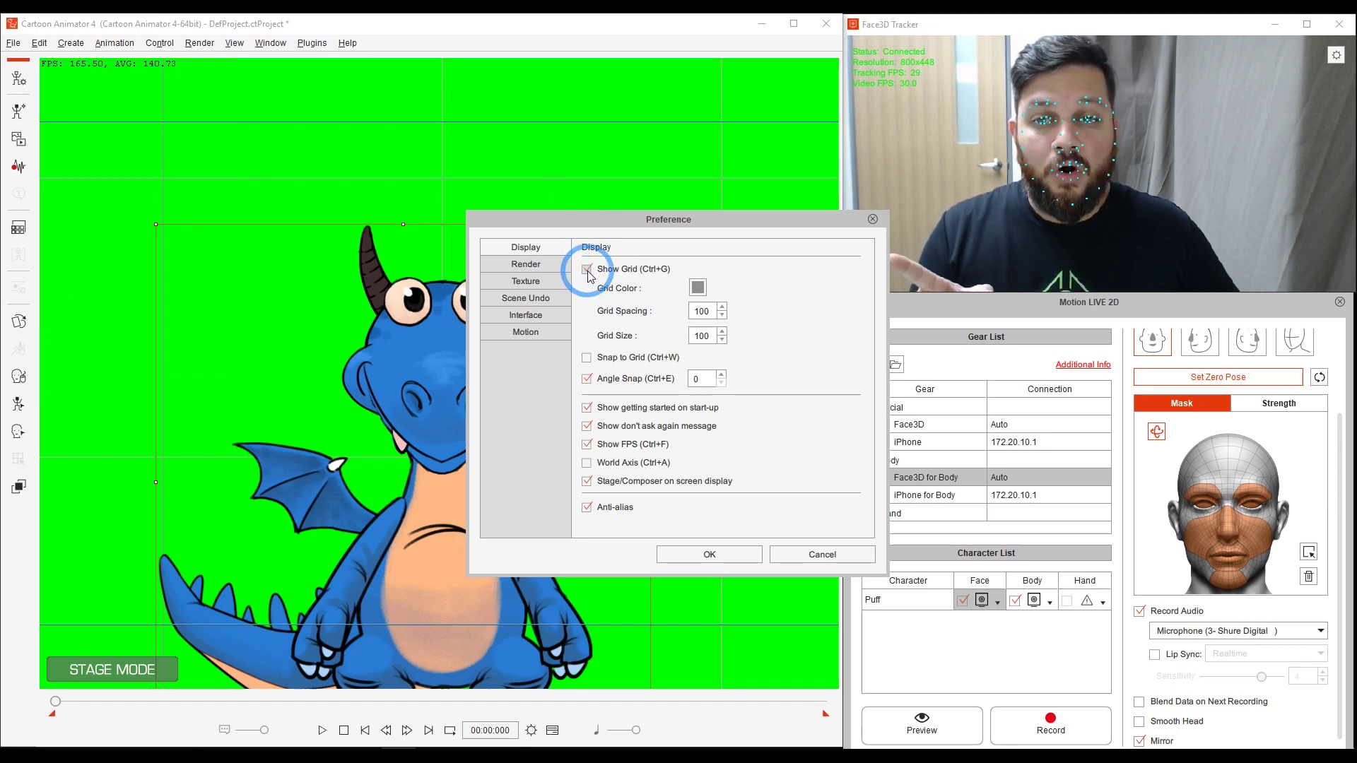
{"action": "left_click", "coordinate": [738, 554]}
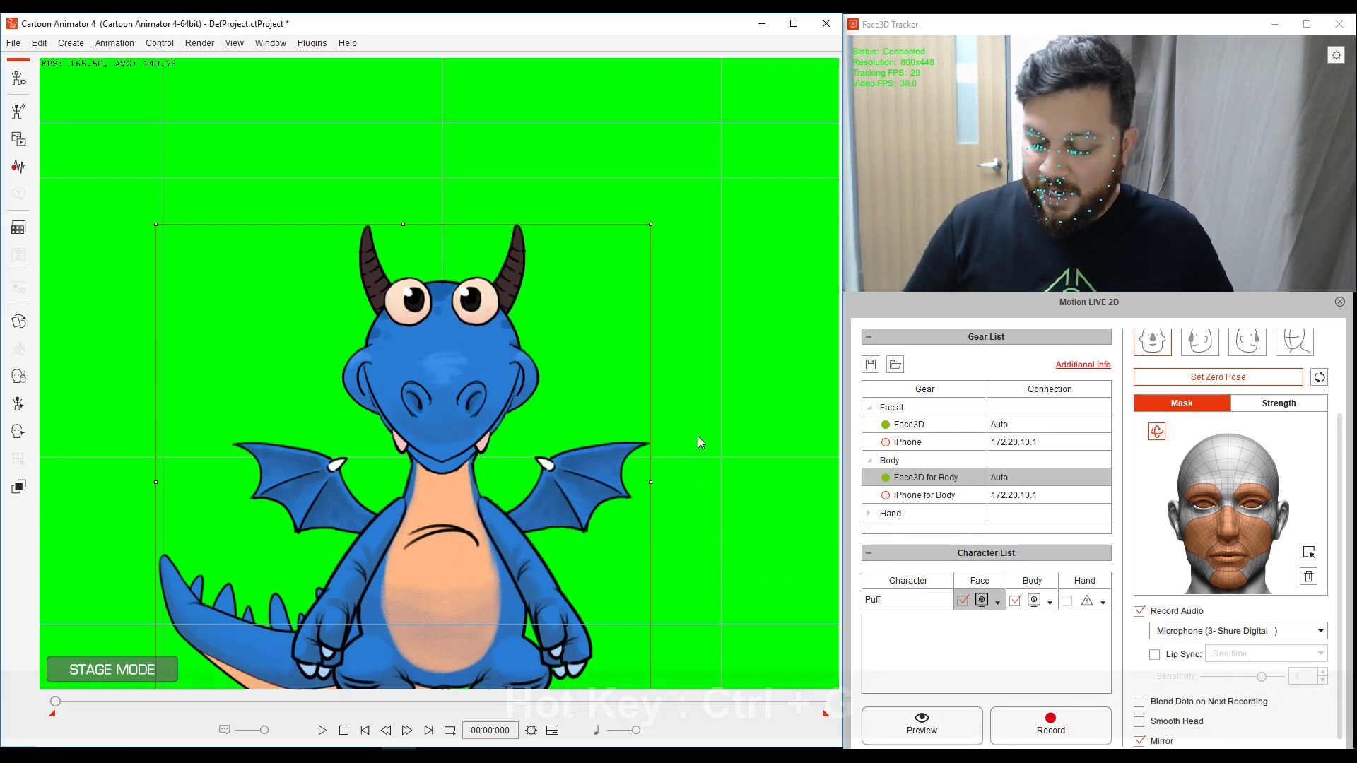
- Hide the stage grid and start the live motion preview
{"action": "key", "text": "ctrl+g"}
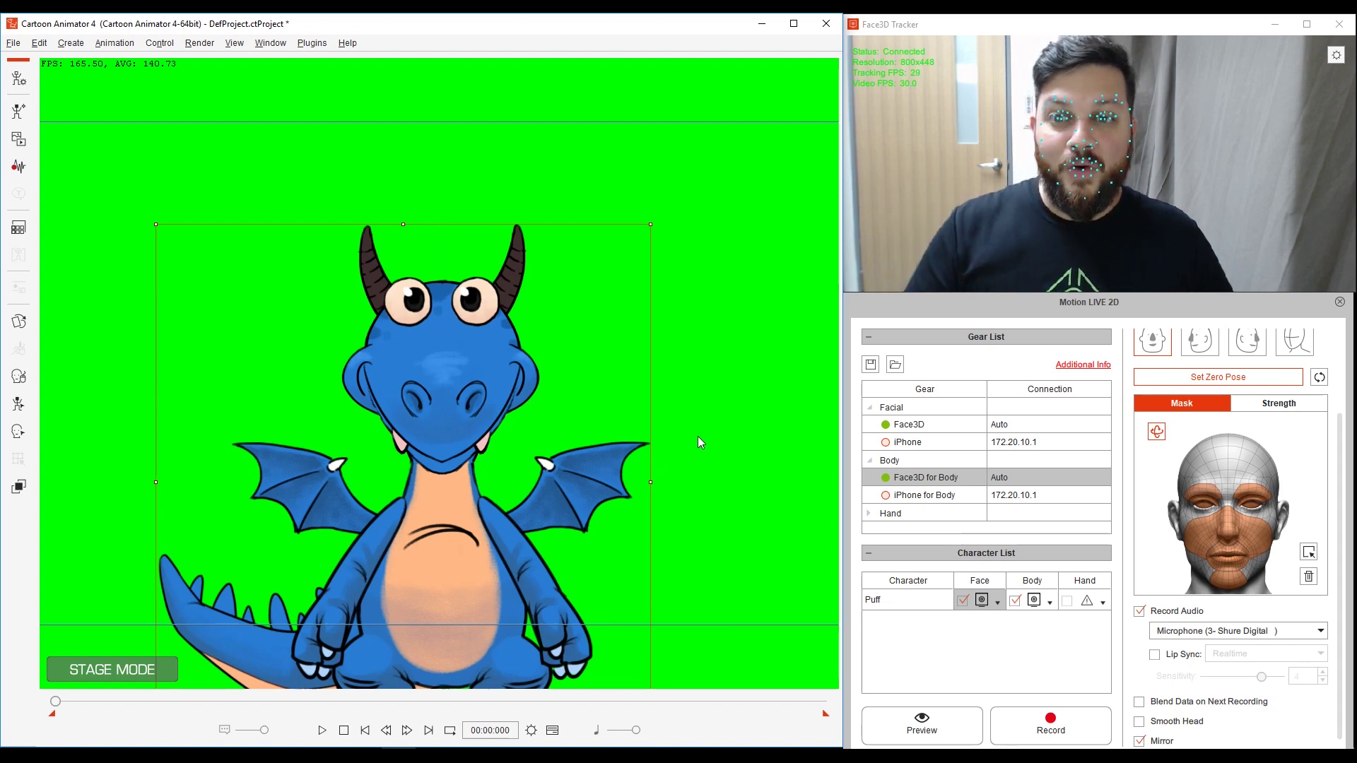
{"action": "left_click", "coordinate": [918, 724]}
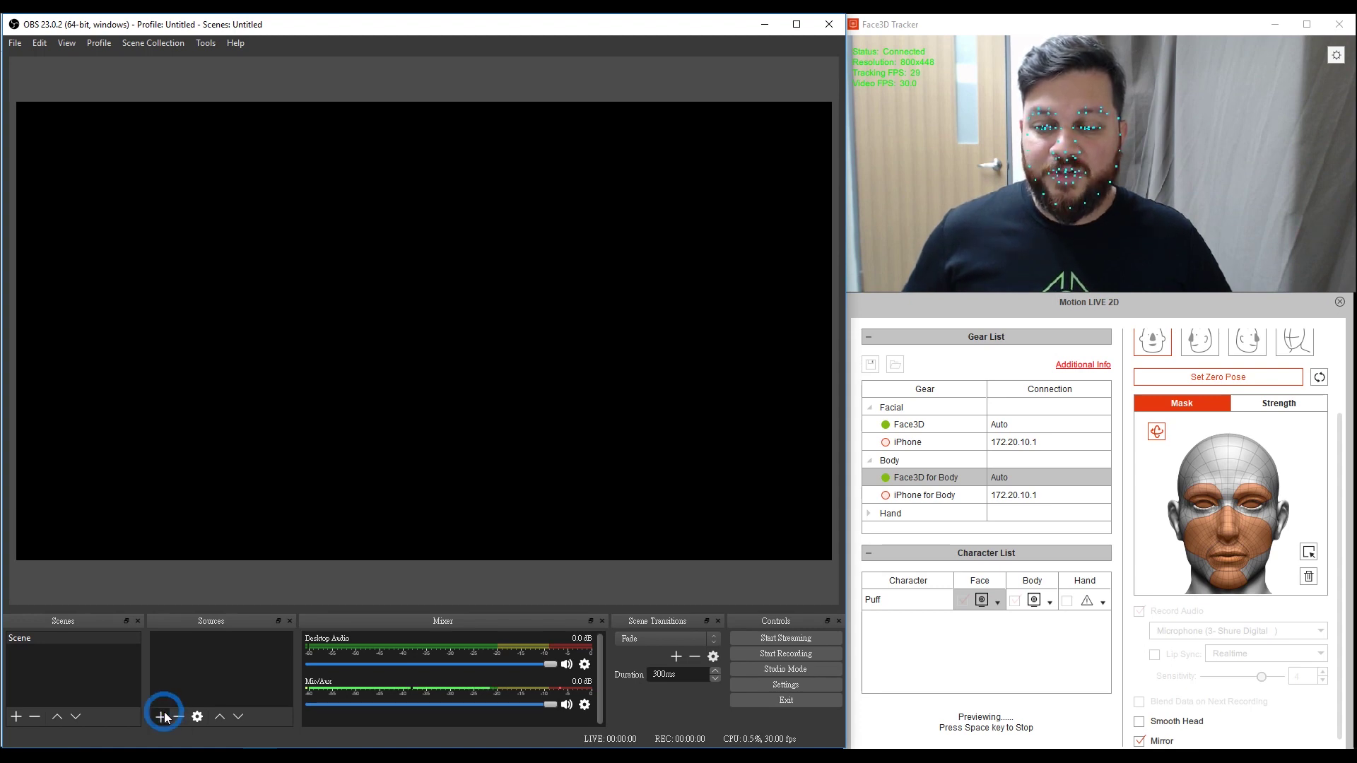
- In OBS, add a new Window Capture source that captures the Cartoon Animator 4 project window
{"action": "left_click", "coordinate": [164, 714]}
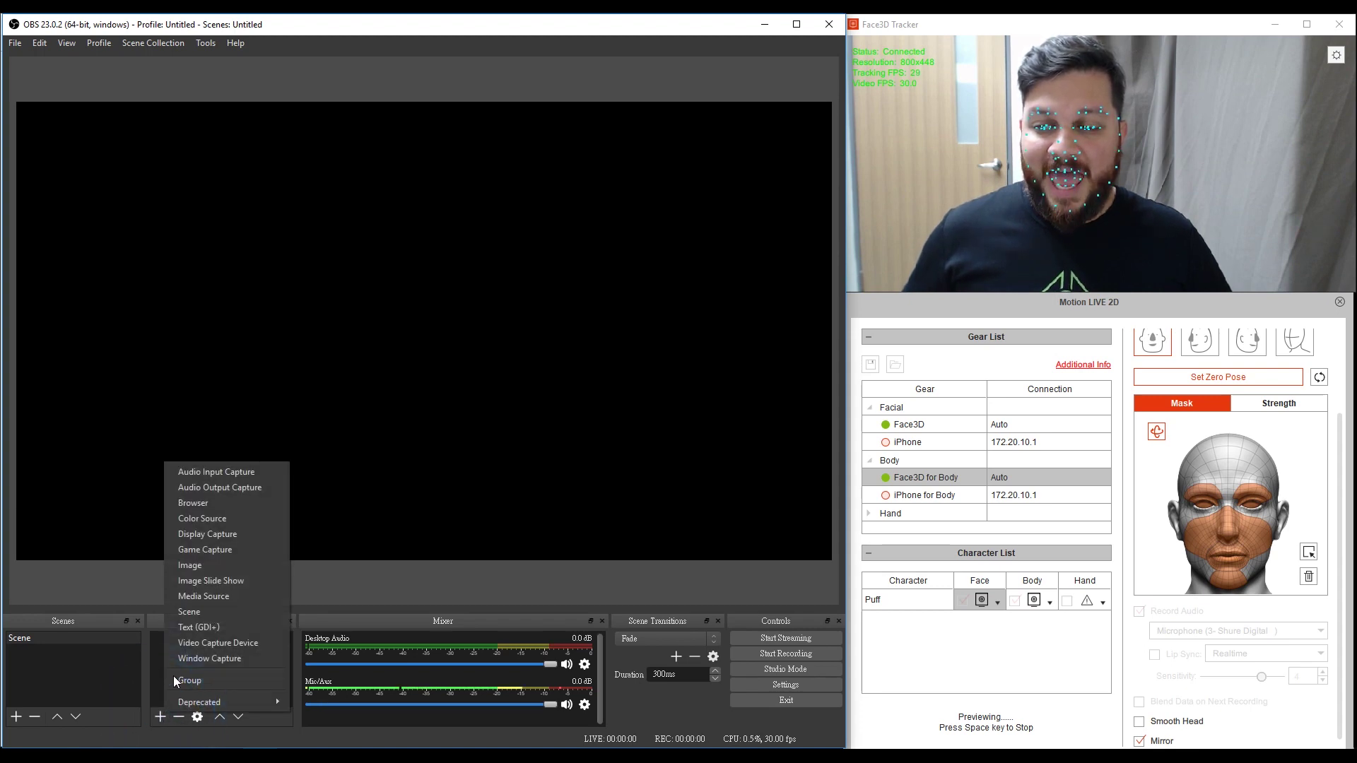
{"action": "left_click", "coordinate": [205, 659]}
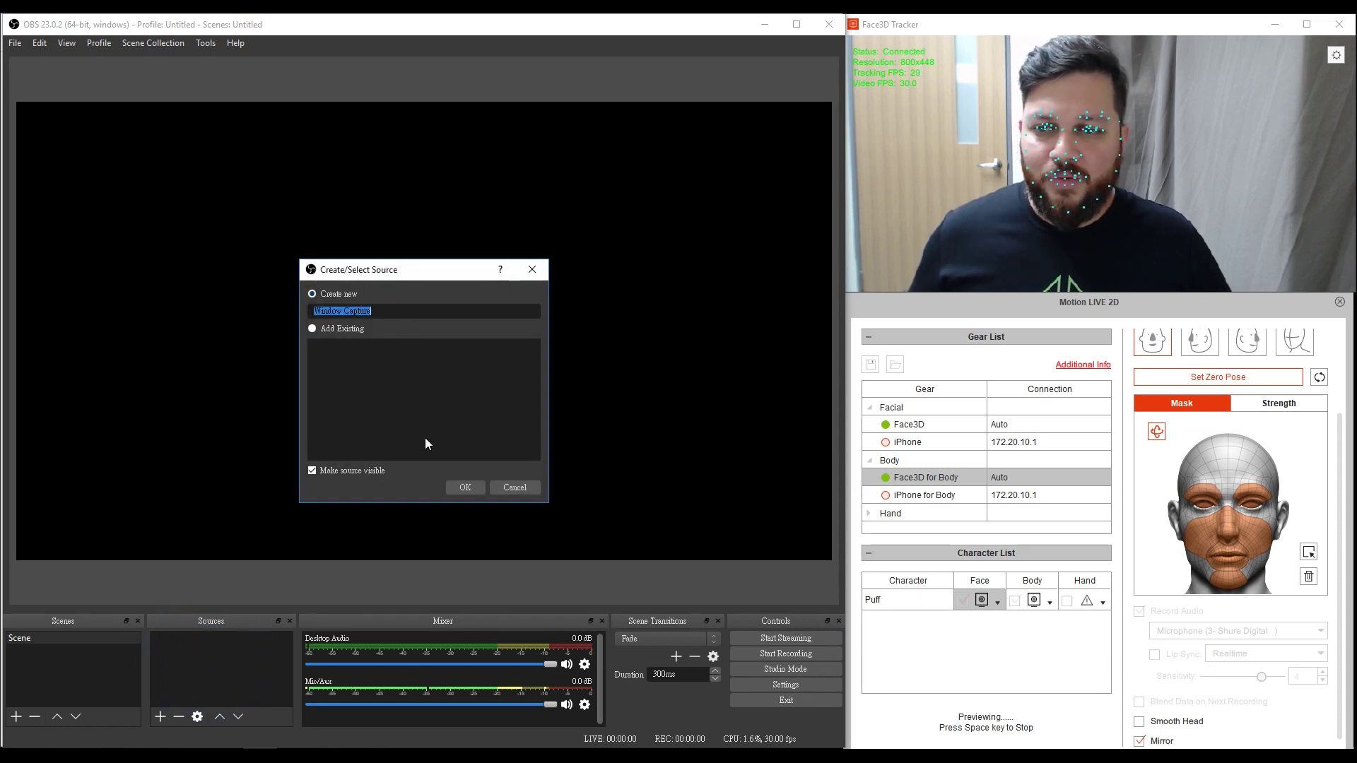
{"action": "left_click", "coordinate": [466, 486]}
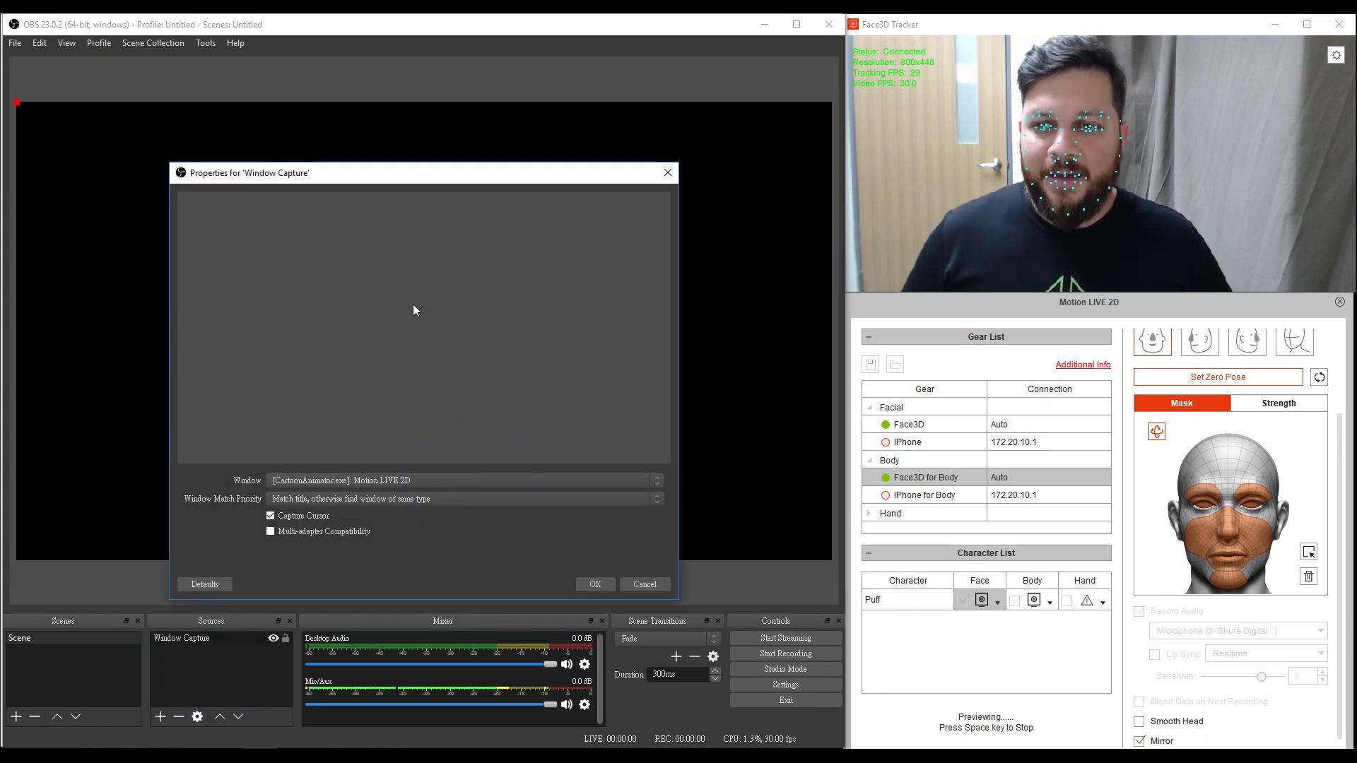
{"action": "left_click", "coordinate": [424, 480]}
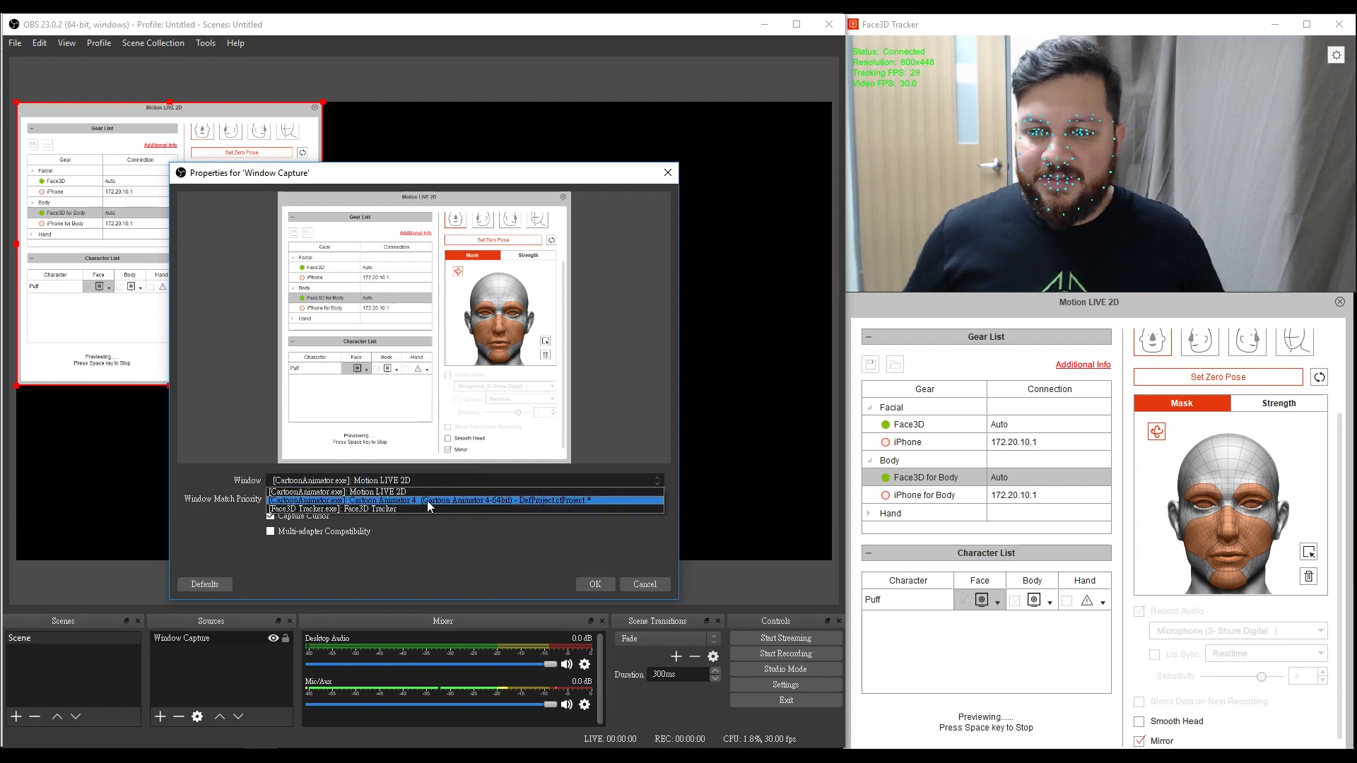
{"action": "left_click", "coordinate": [426, 500]}
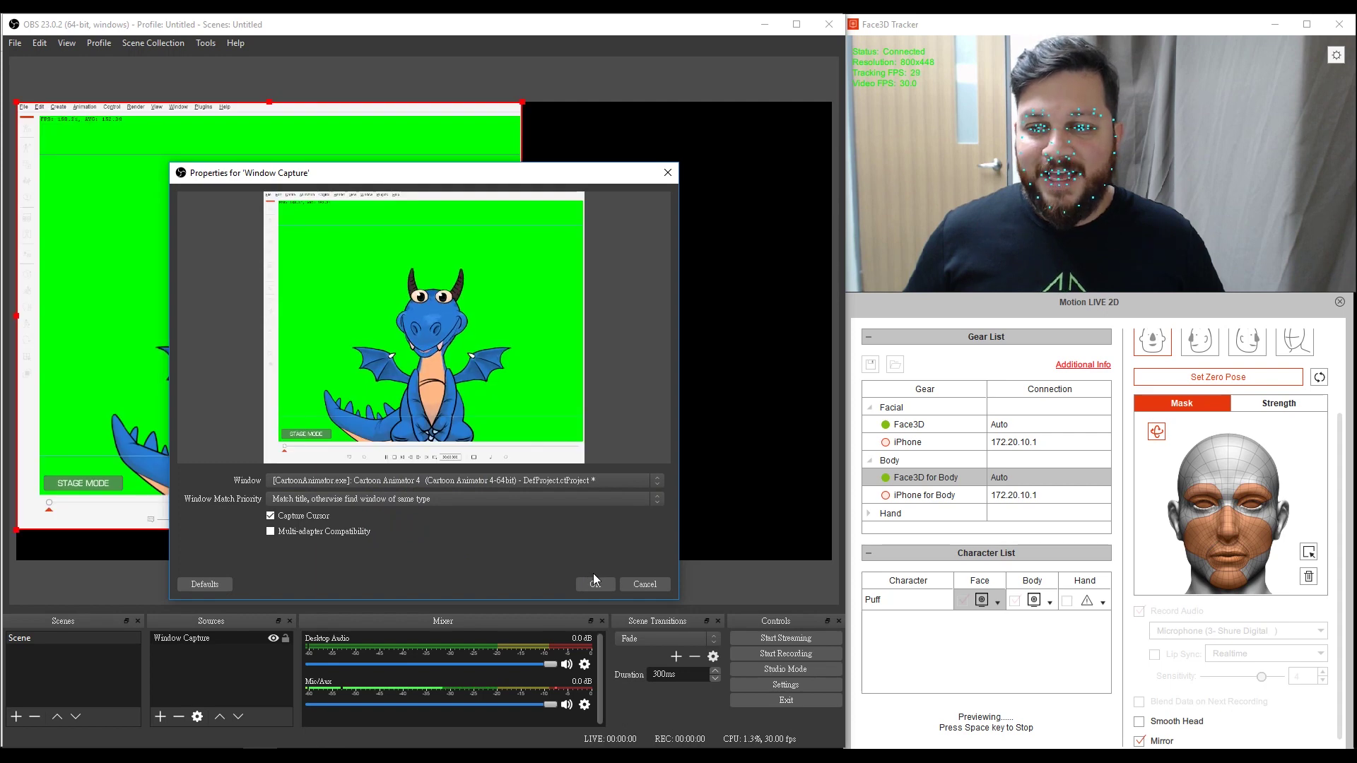
{"action": "left_click", "coordinate": [593, 584]}
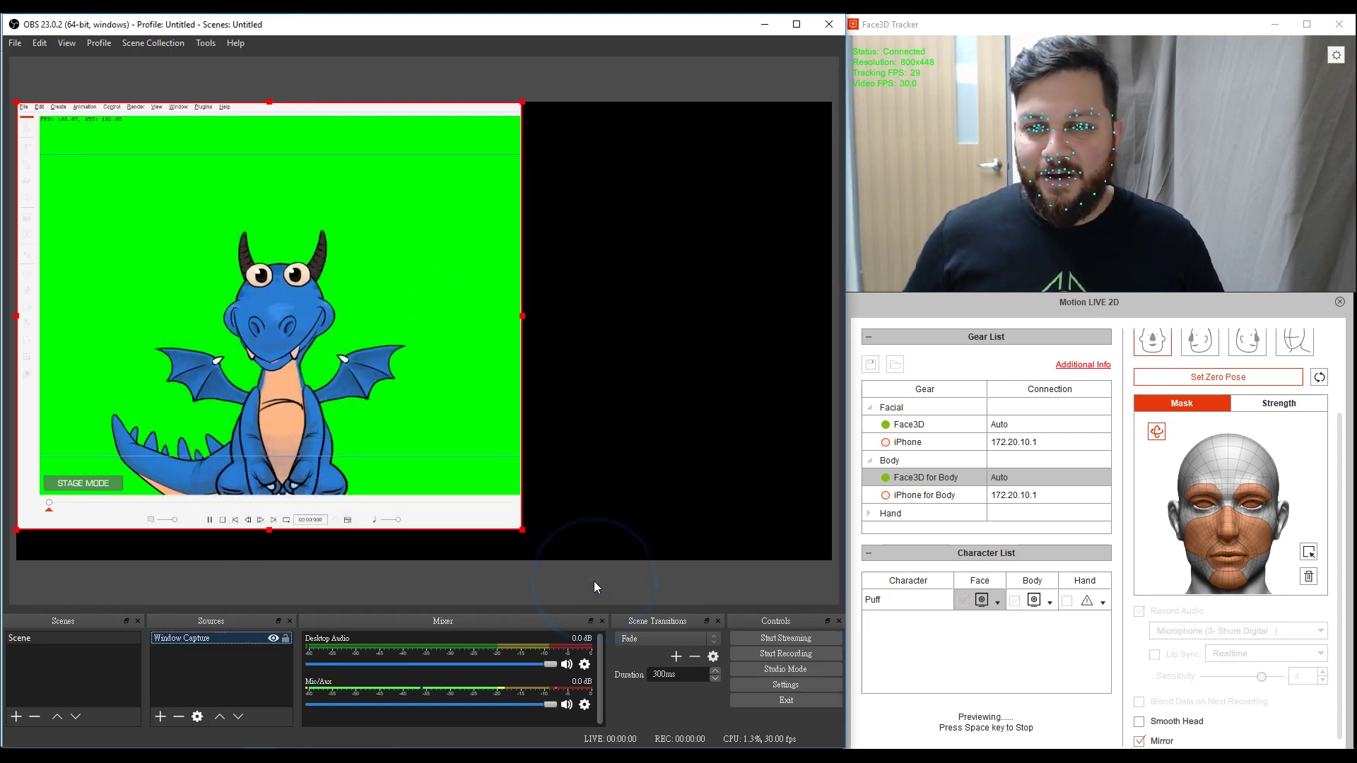
- Move the captured window to the lower-right corner of the scene canvas and scale it down
{"action": "left_click_drag", "start_coordinate": [359, 308], "coordinate": [669, 340]}
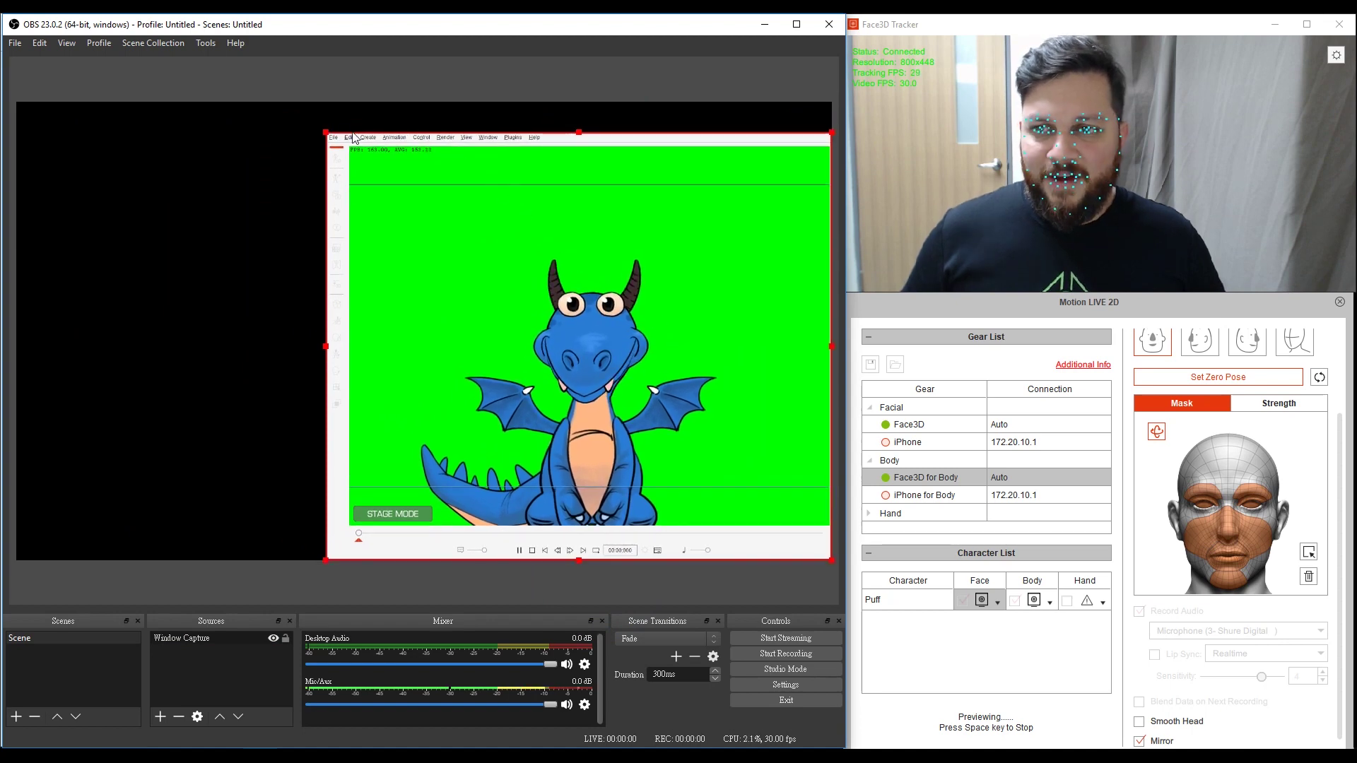
{"action": "left_click_drag", "start_coordinate": [326, 135], "coordinate": [470, 261]}
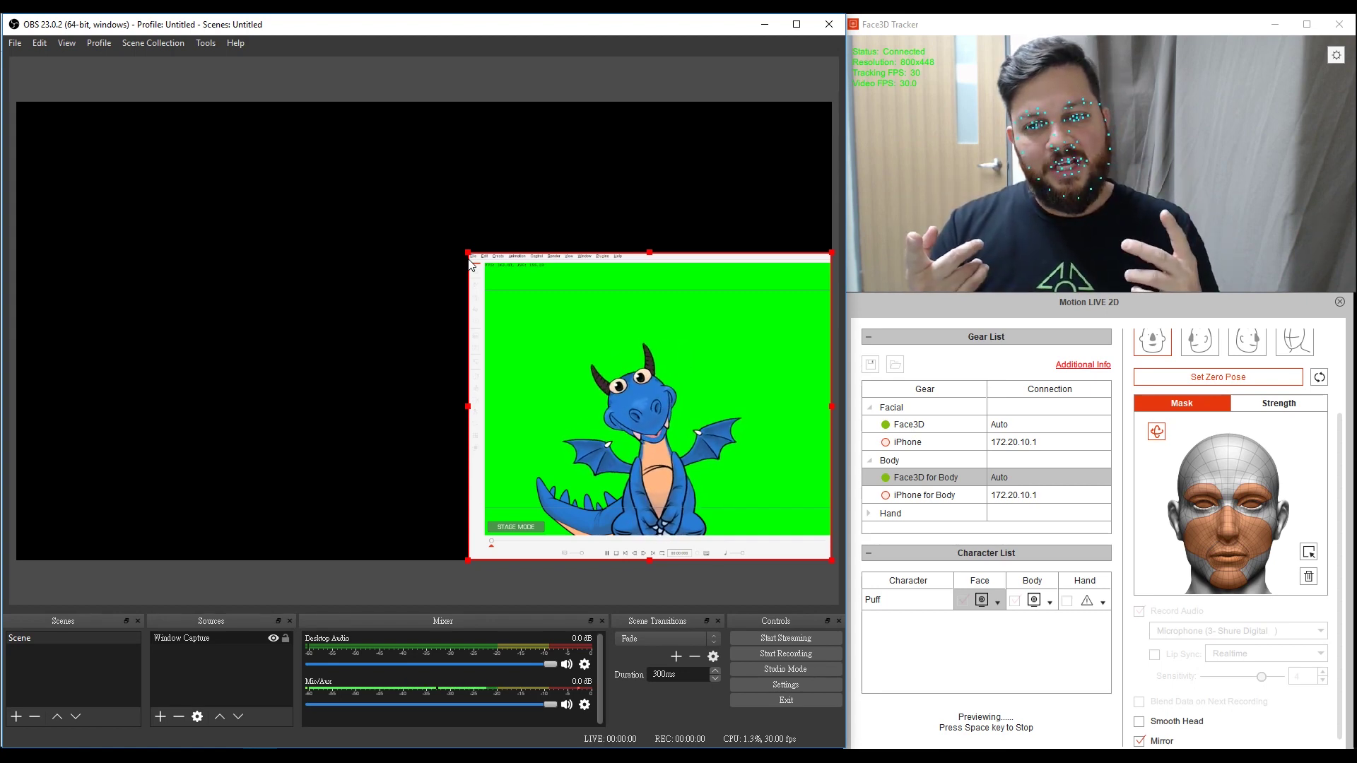
{"action": "left_click", "coordinate": [549, 358]}
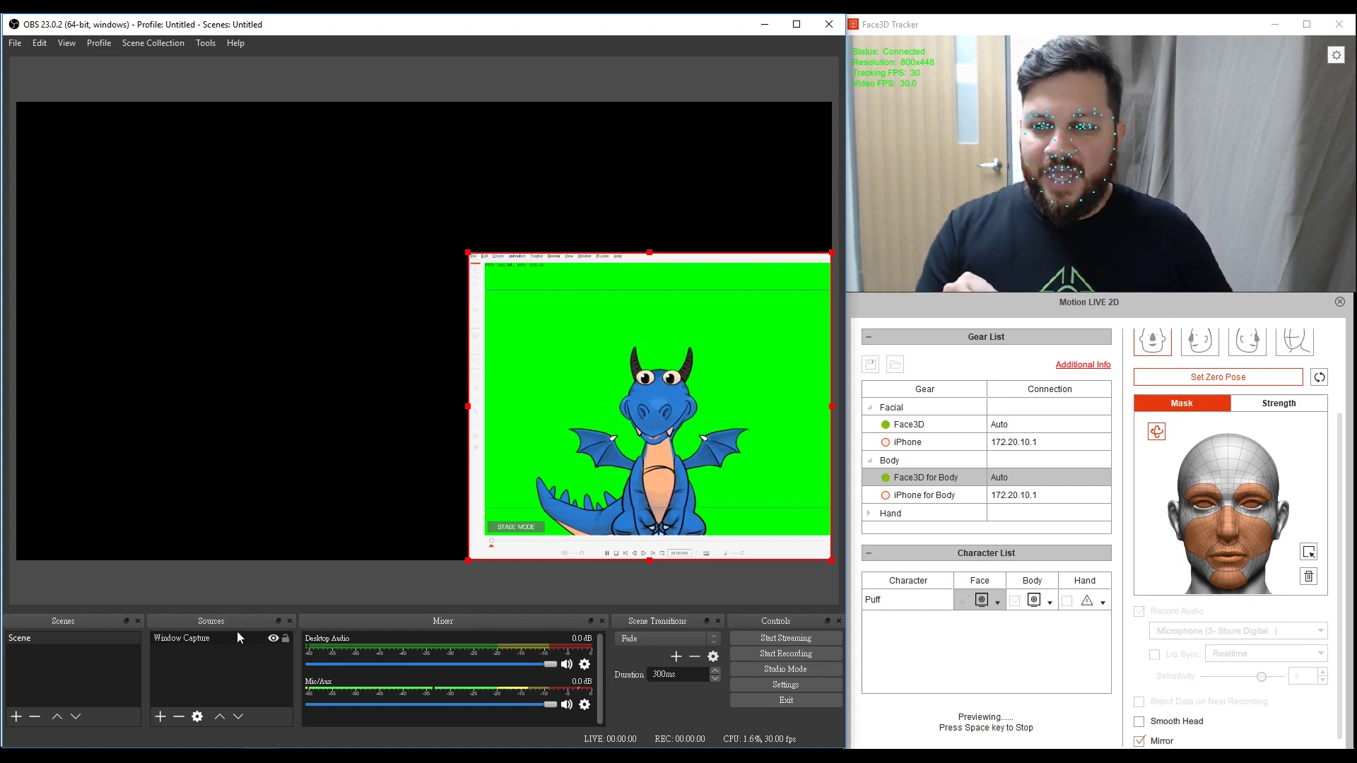
- Add a Crop/Pad filter with the default name to the Window Capture source
{"action": "left_click", "coordinate": [202, 640]}
{"action": "right_click", "coordinate": [201, 638]}
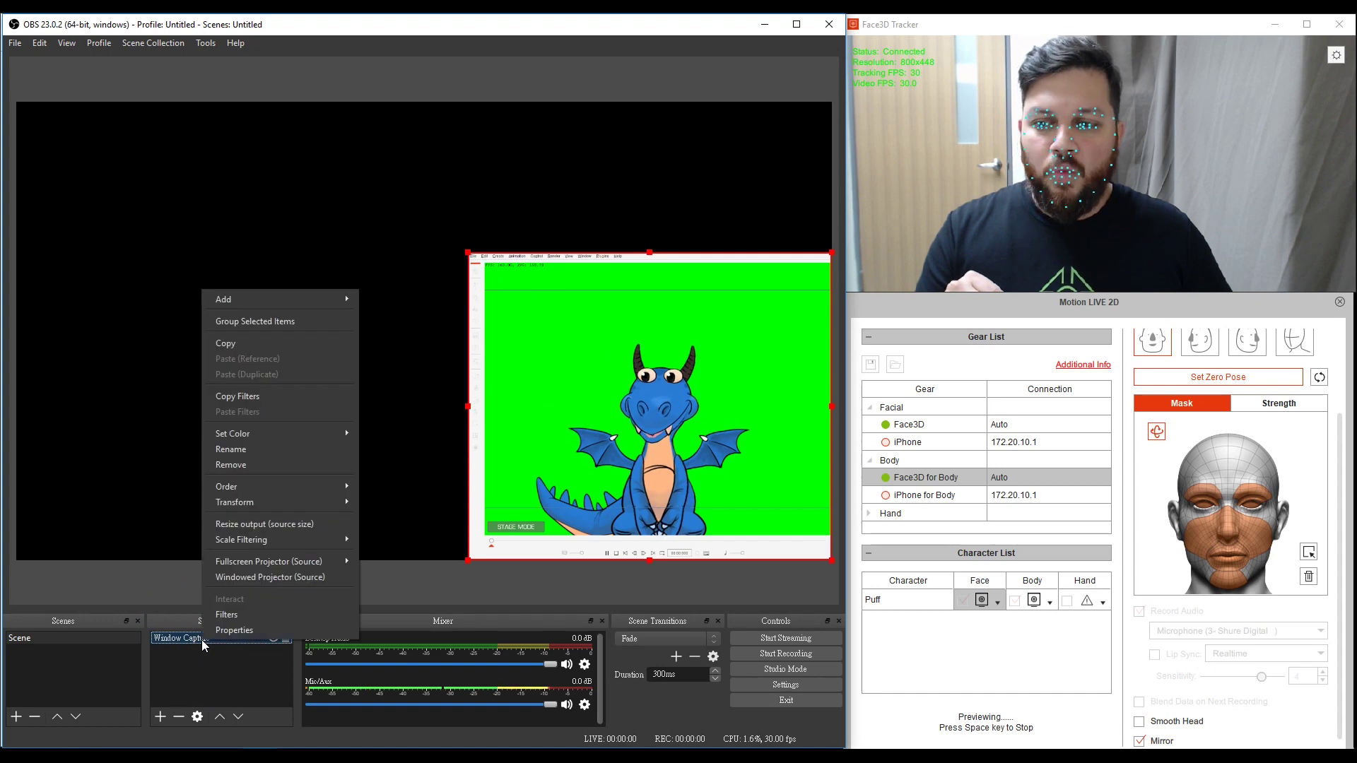
{"action": "left_click", "coordinate": [238, 612]}
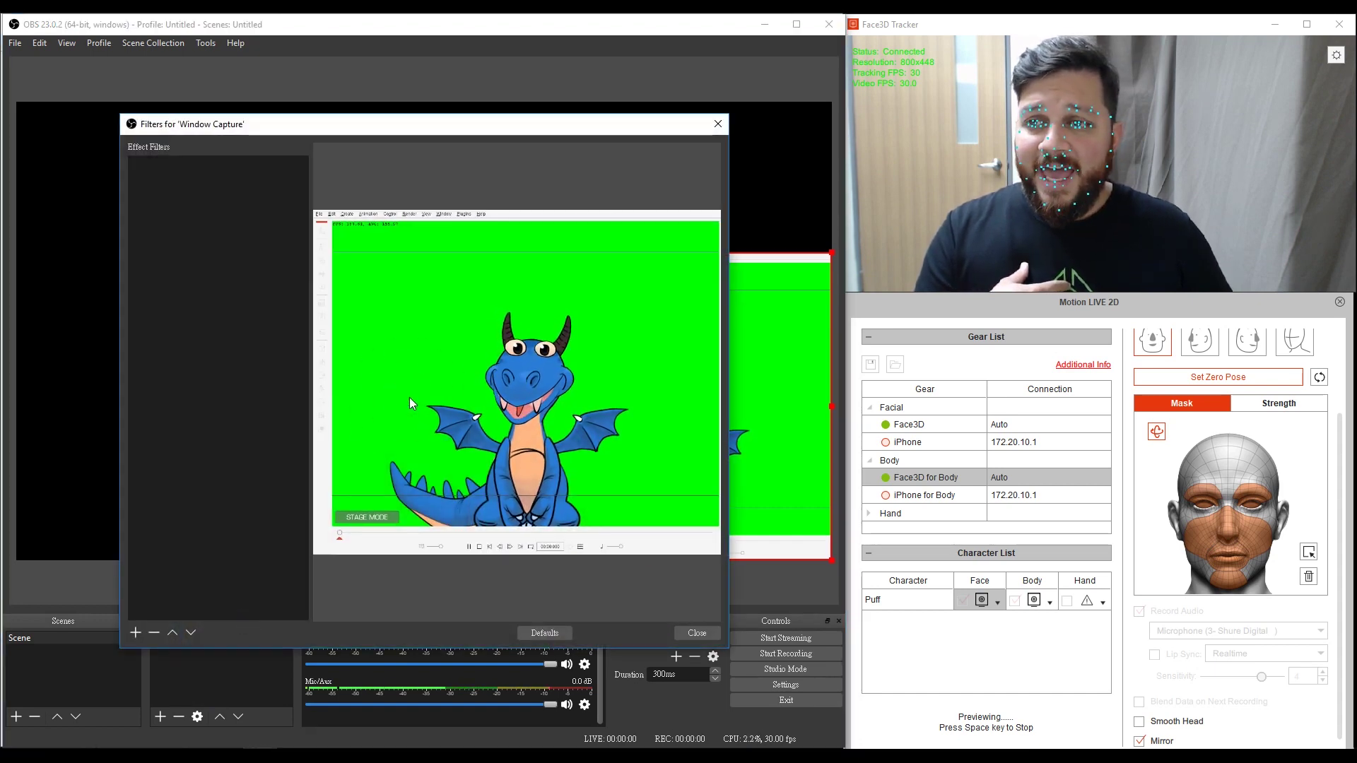
{"action": "left_click", "coordinate": [140, 634]}
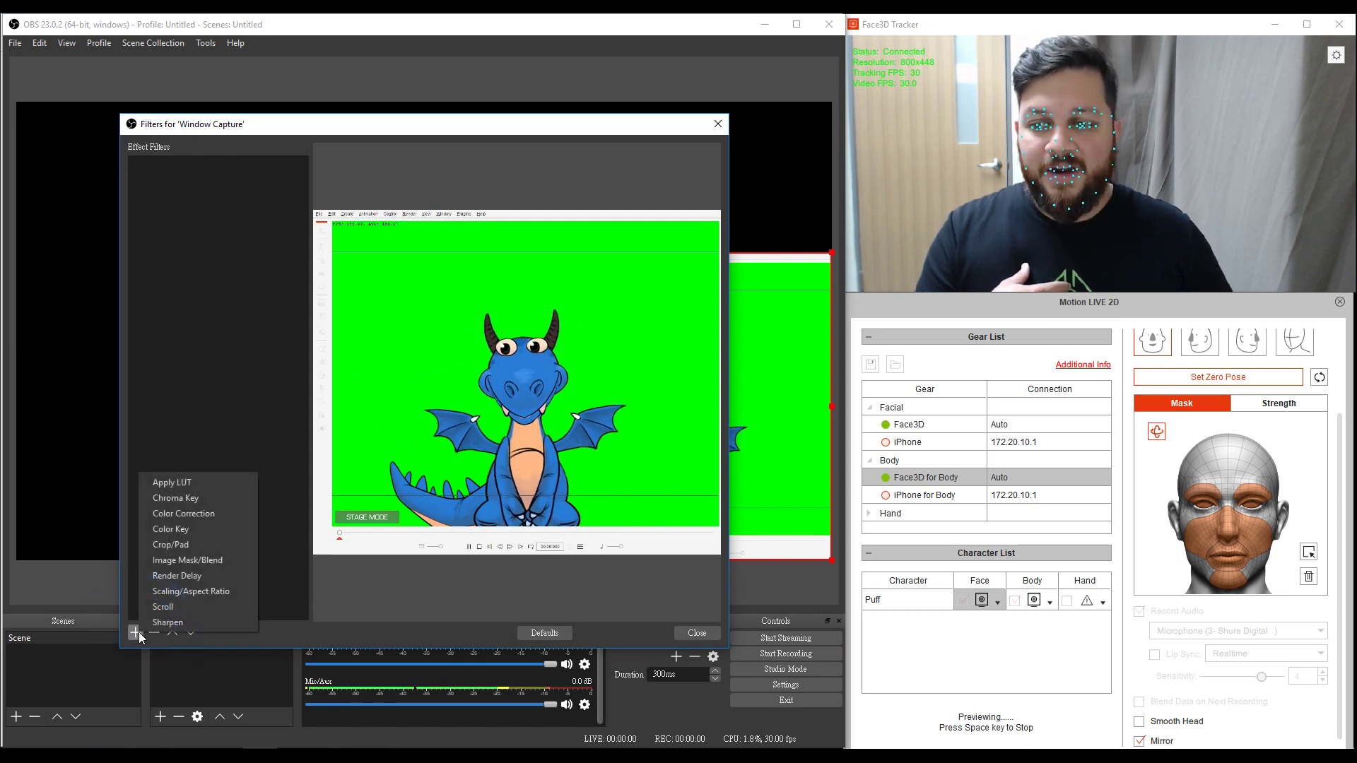
{"action": "left_click", "coordinate": [177, 544]}
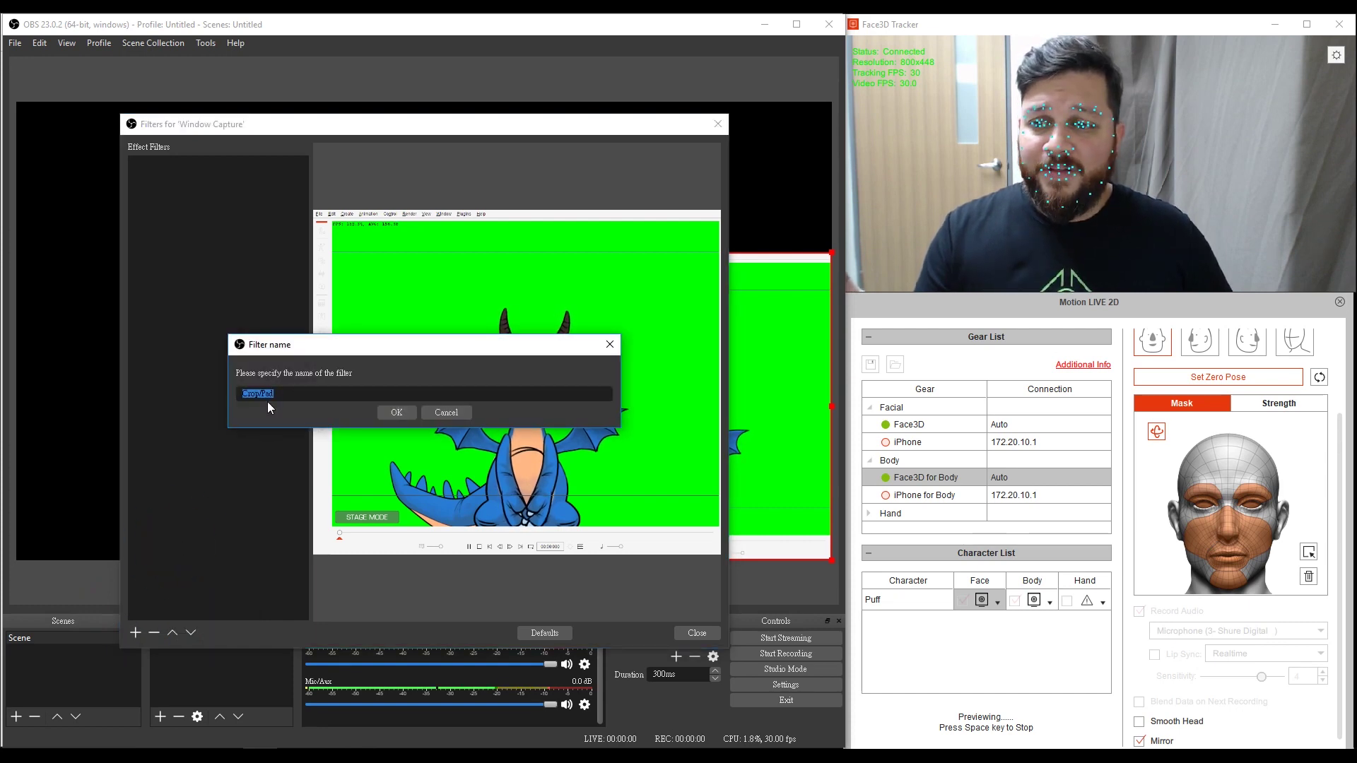
{"action": "left_click", "coordinate": [403, 410]}
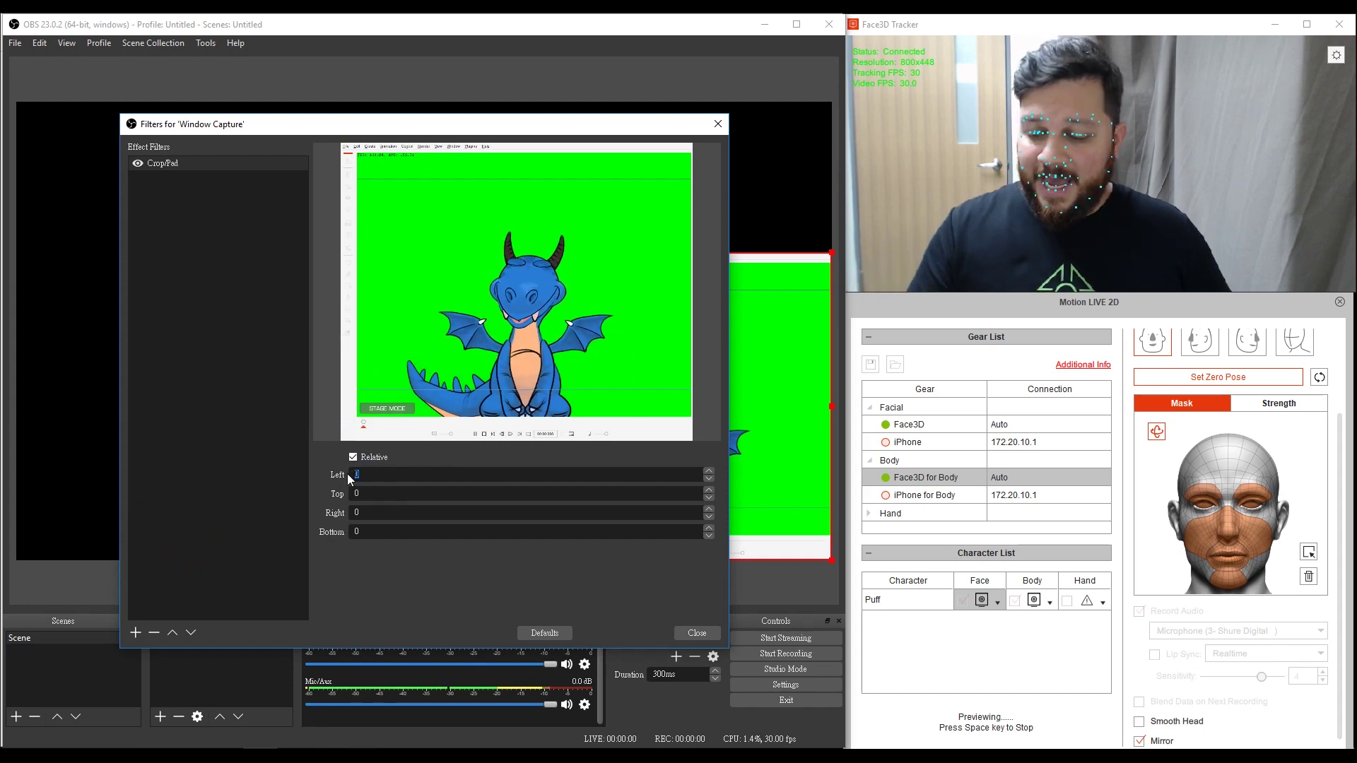
- Crop the captured window by 100 on the left, 130 on top, 100 on the right and 180 at the bottom
{"action": "type", "text": "124"}
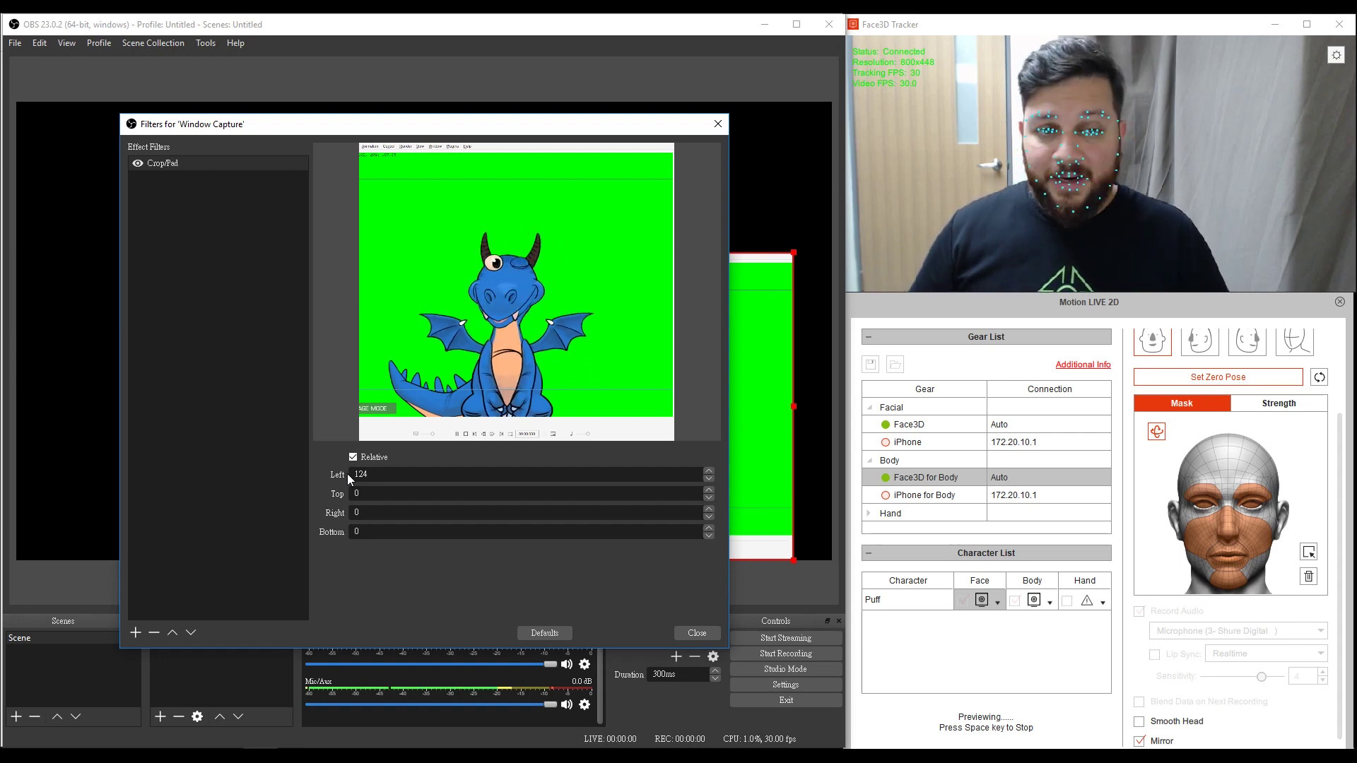
{"action": "key", "text": "BackSpace"}
{"action": "key", "text": "BackSpace"}
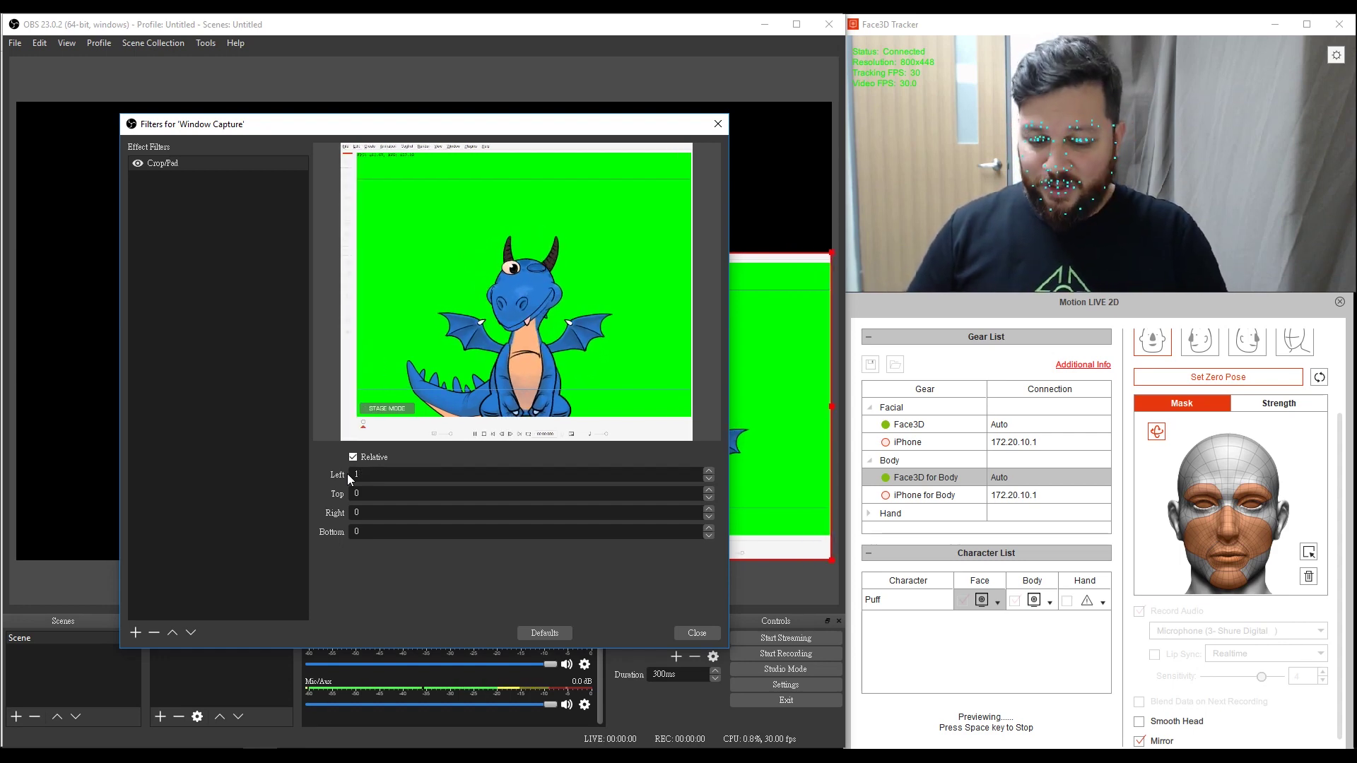
{"action": "type", "text": "00"}
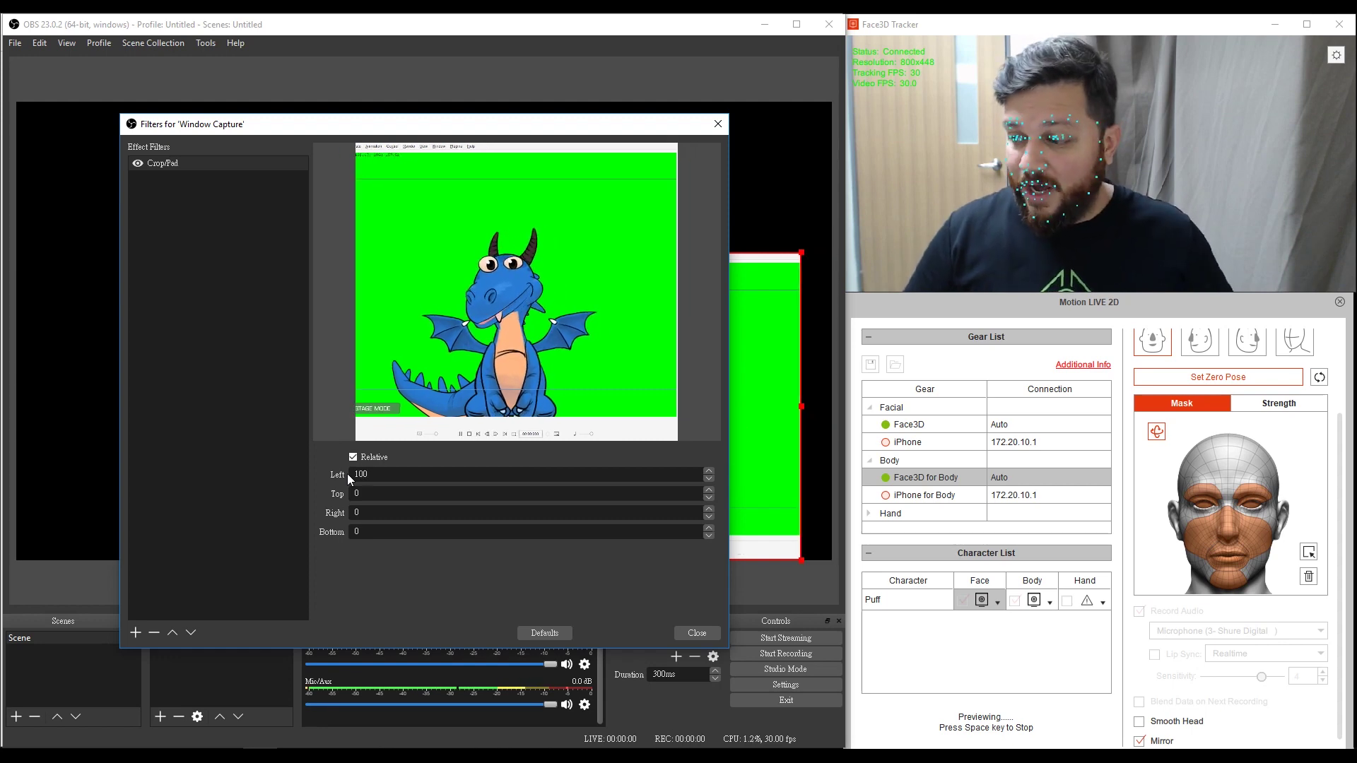
{"action": "double_click", "coordinate": [355, 494]}
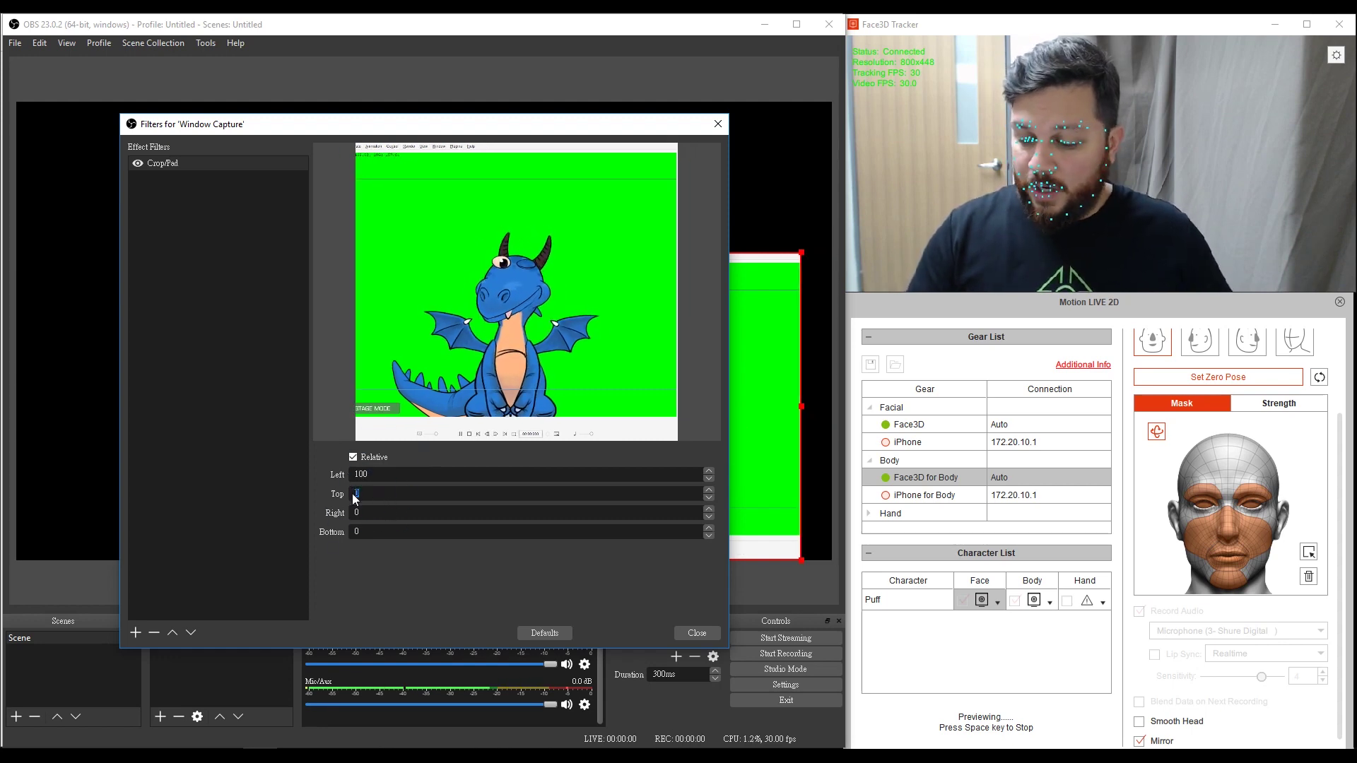
{"action": "type", "text": "130"}
{"action": "double_click", "coordinate": [356, 514]}
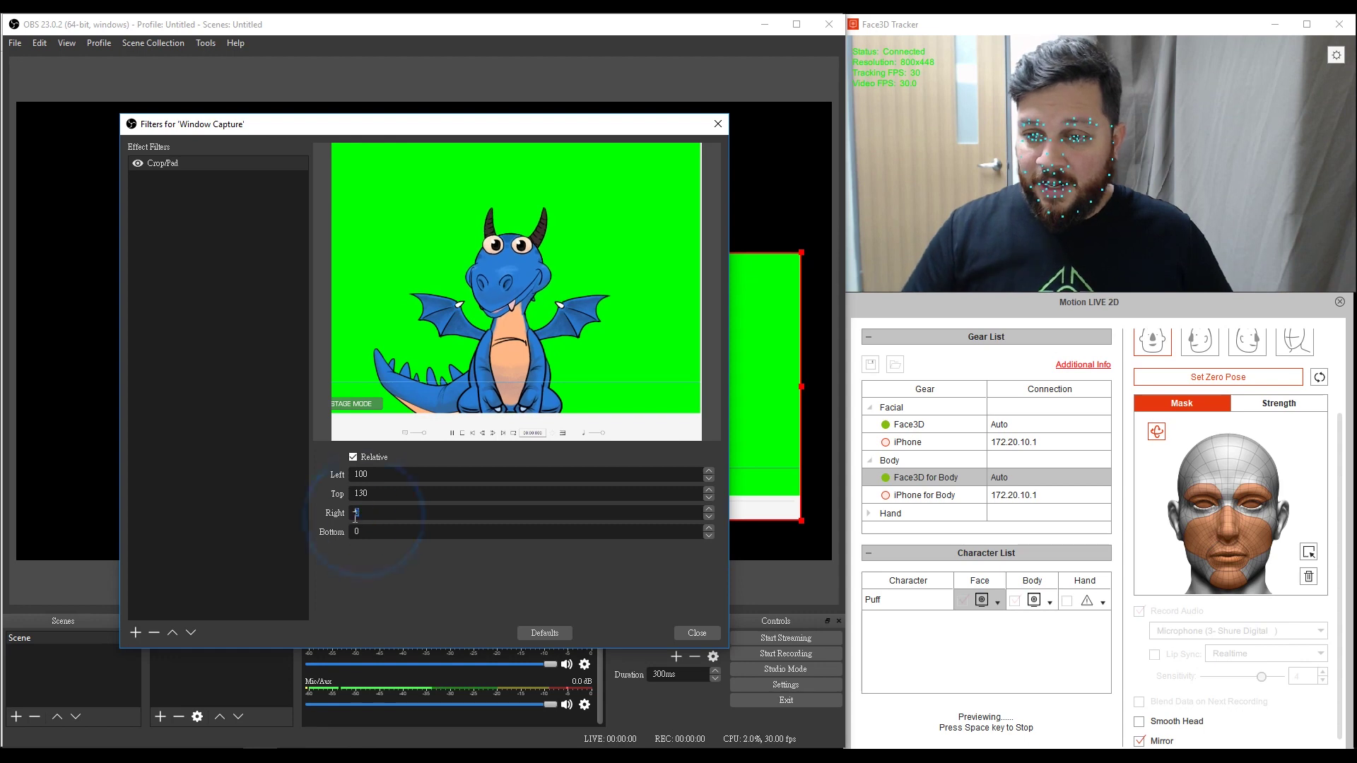
{"action": "type", "text": "100"}
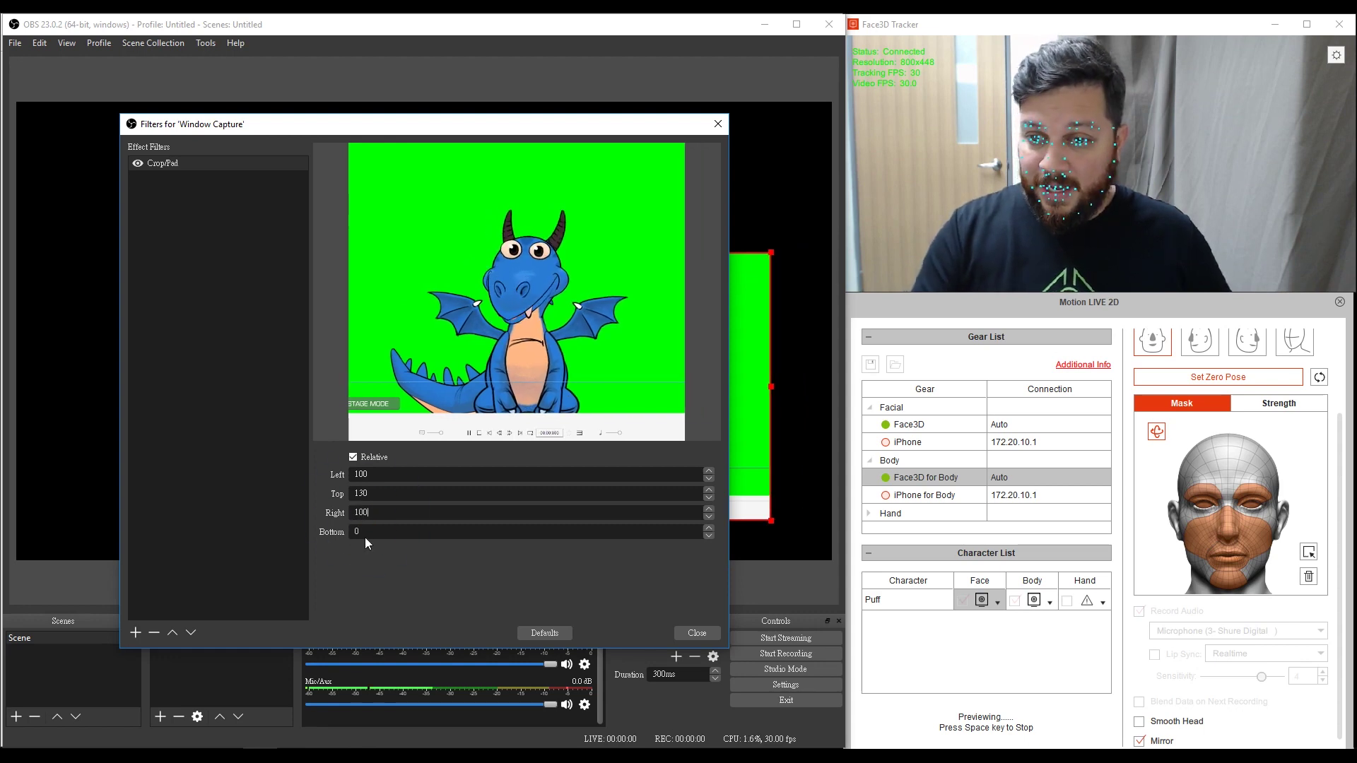
{"action": "double_click", "coordinate": [356, 532]}
{"action": "type", "text": "1"}
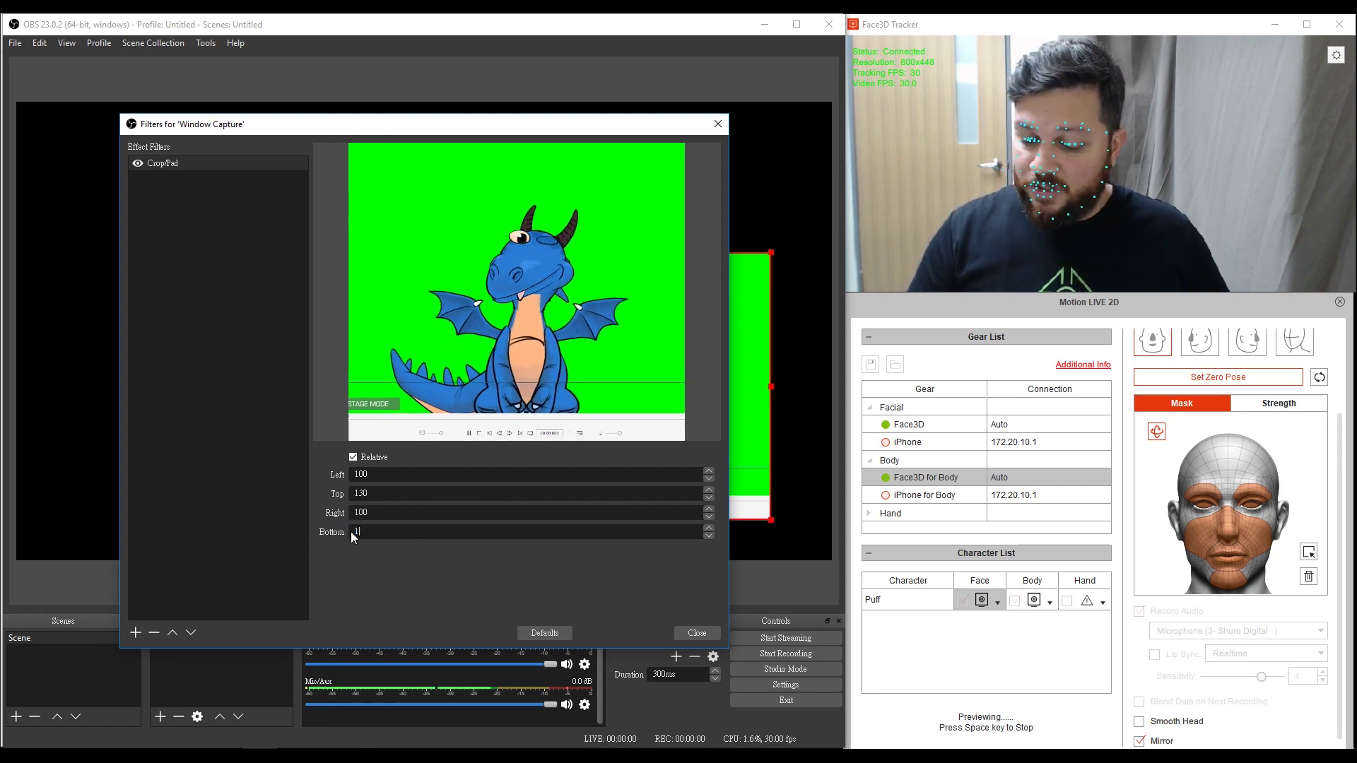
{"action": "type", "text": "80"}
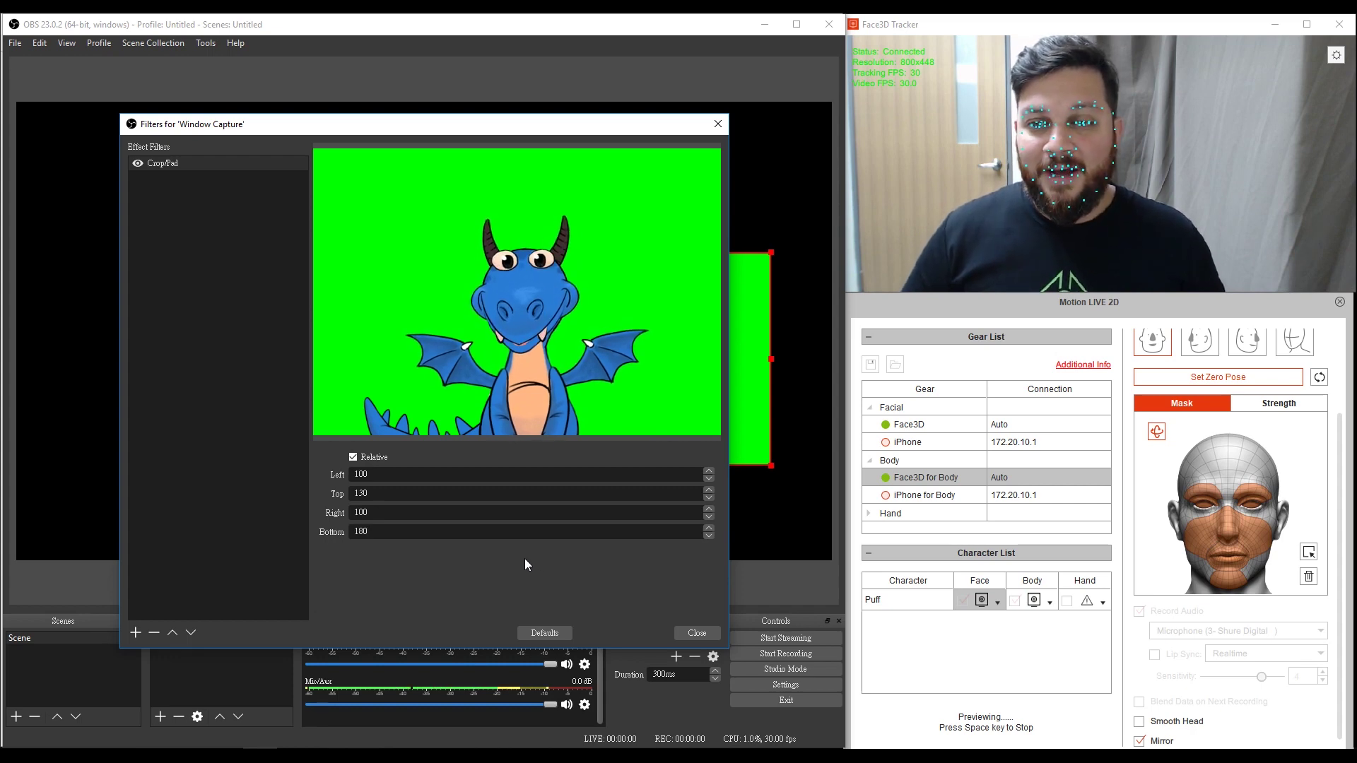
- Add a Chroma Key filter with the Green key colour, try other Similarity and Smoothness values, and restore the filter's defaults
{"action": "left_click", "coordinate": [138, 636]}
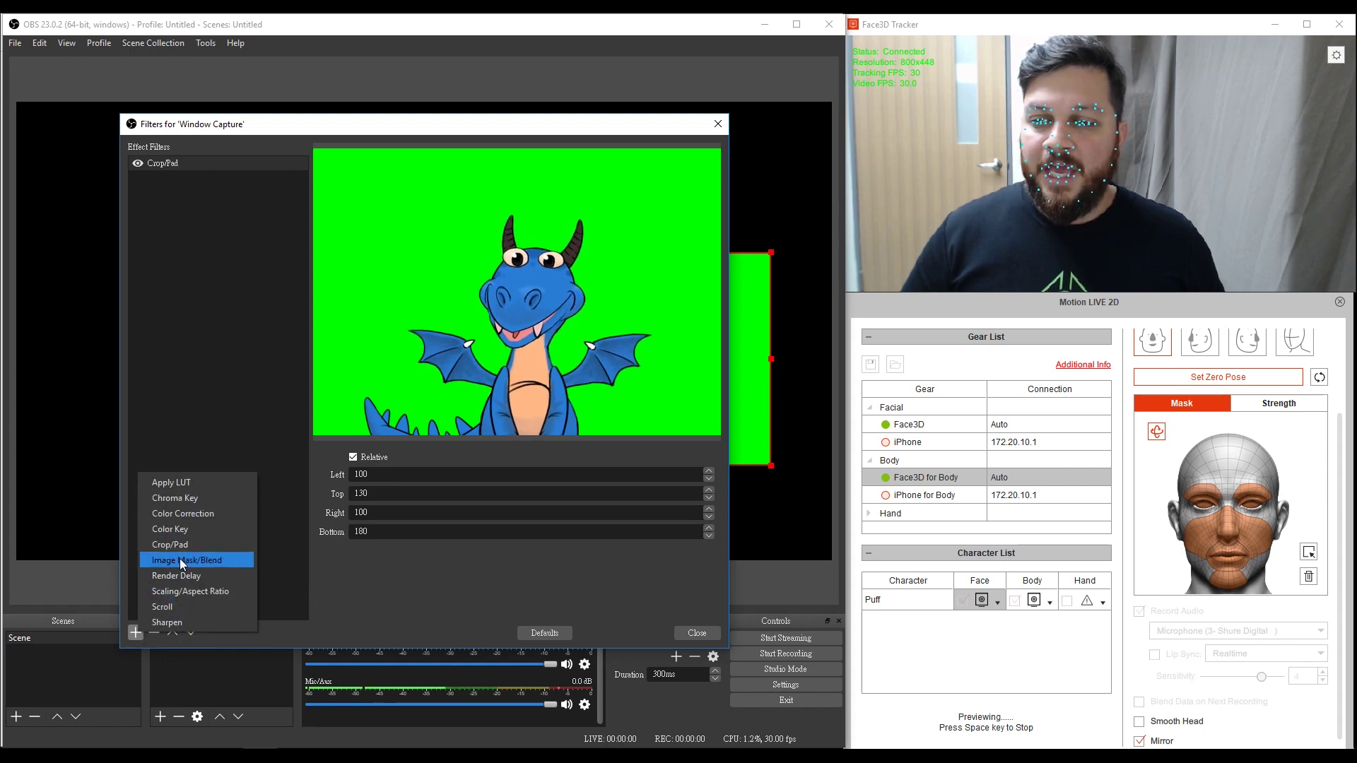
{"action": "left_click", "coordinate": [181, 498]}
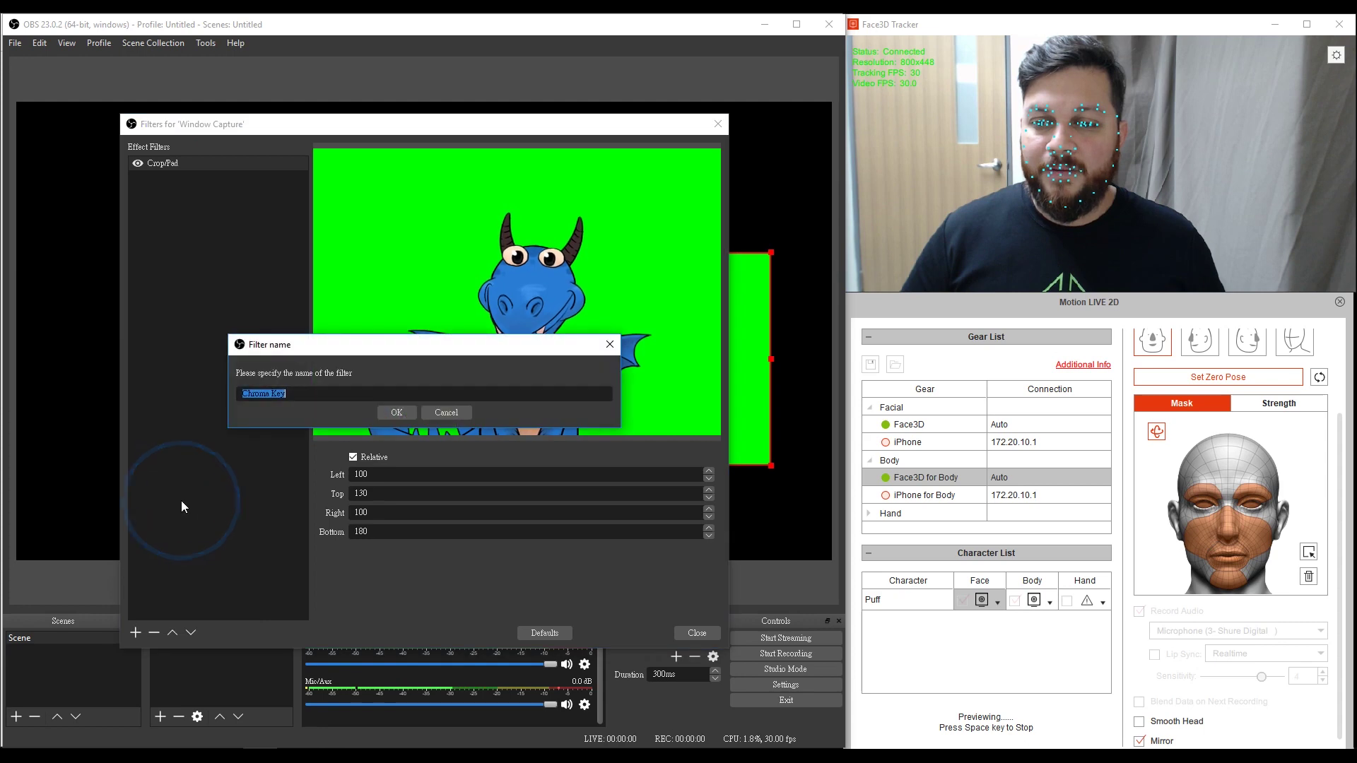
{"action": "left_click", "coordinate": [408, 410]}
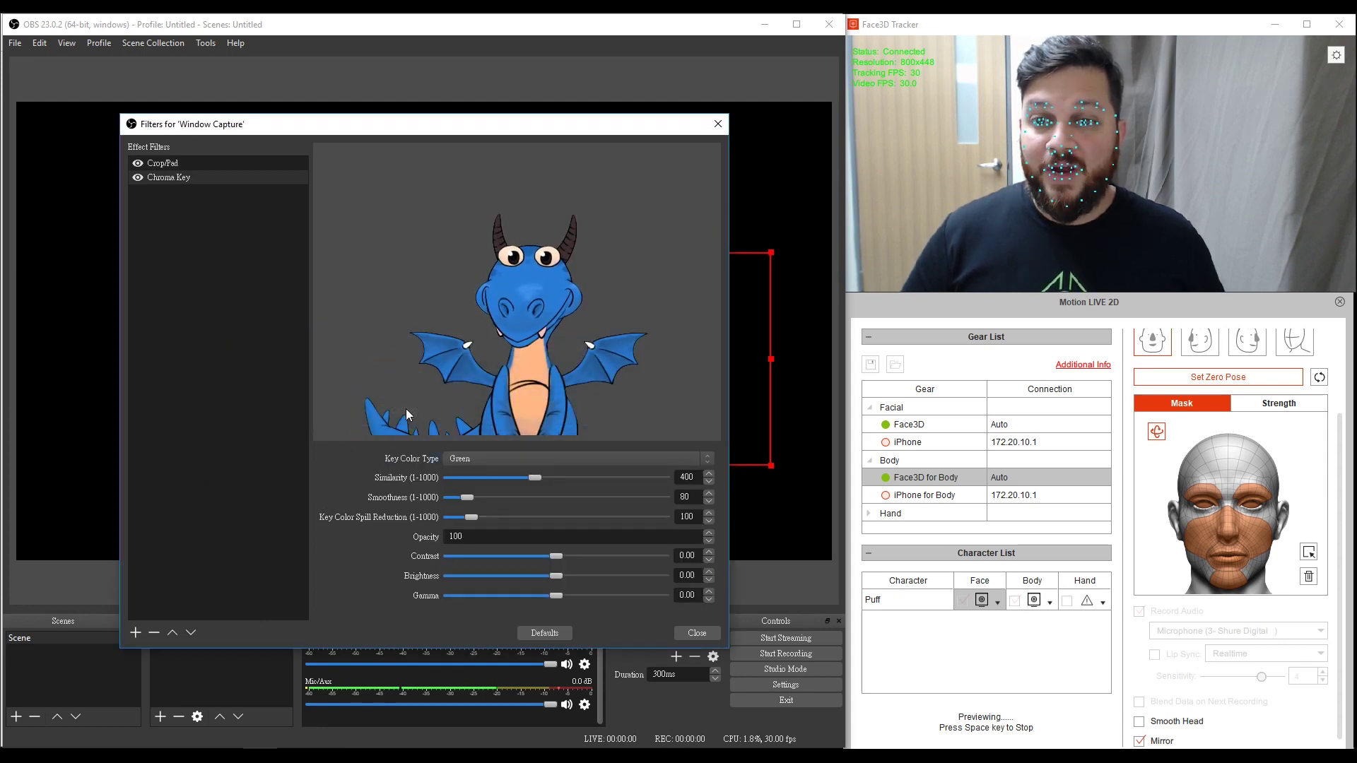
{"action": "left_click", "coordinate": [468, 457]}
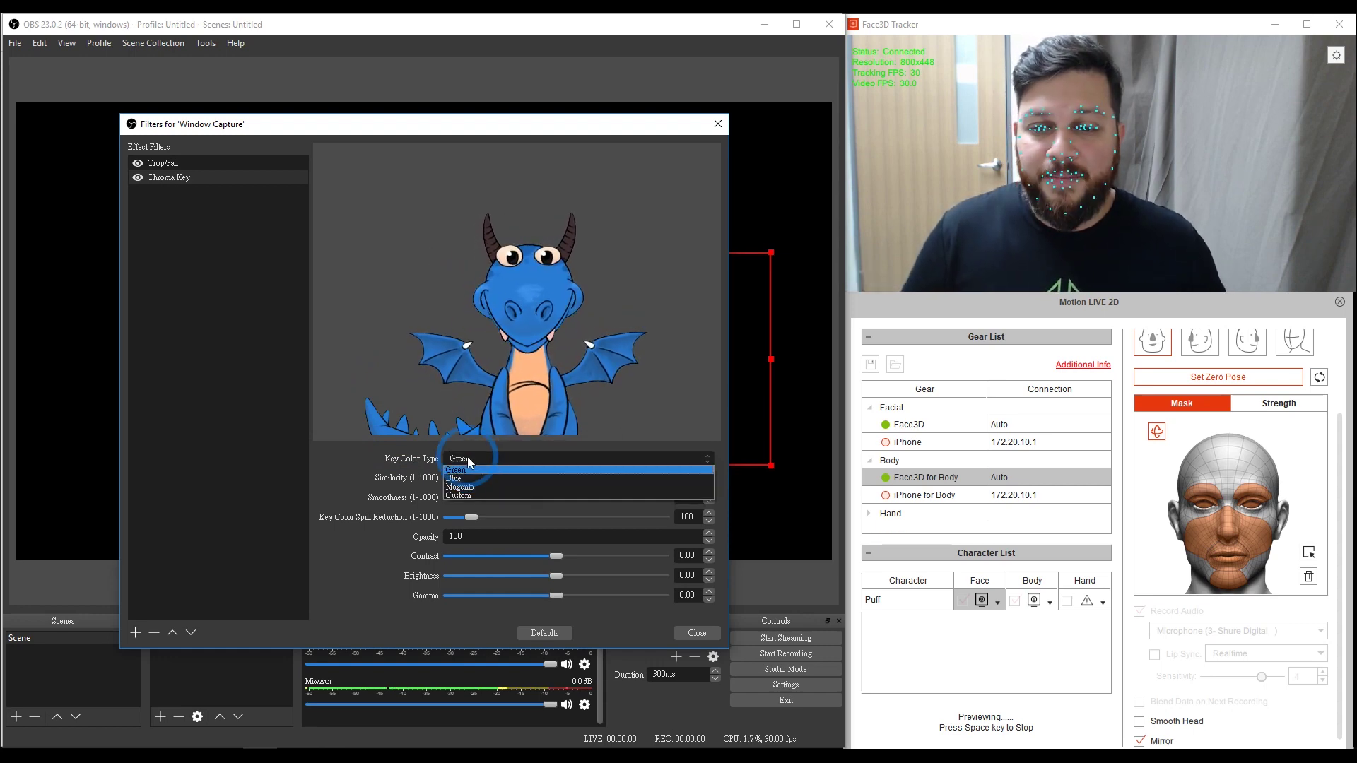
{"action": "left_click", "coordinate": [459, 458]}
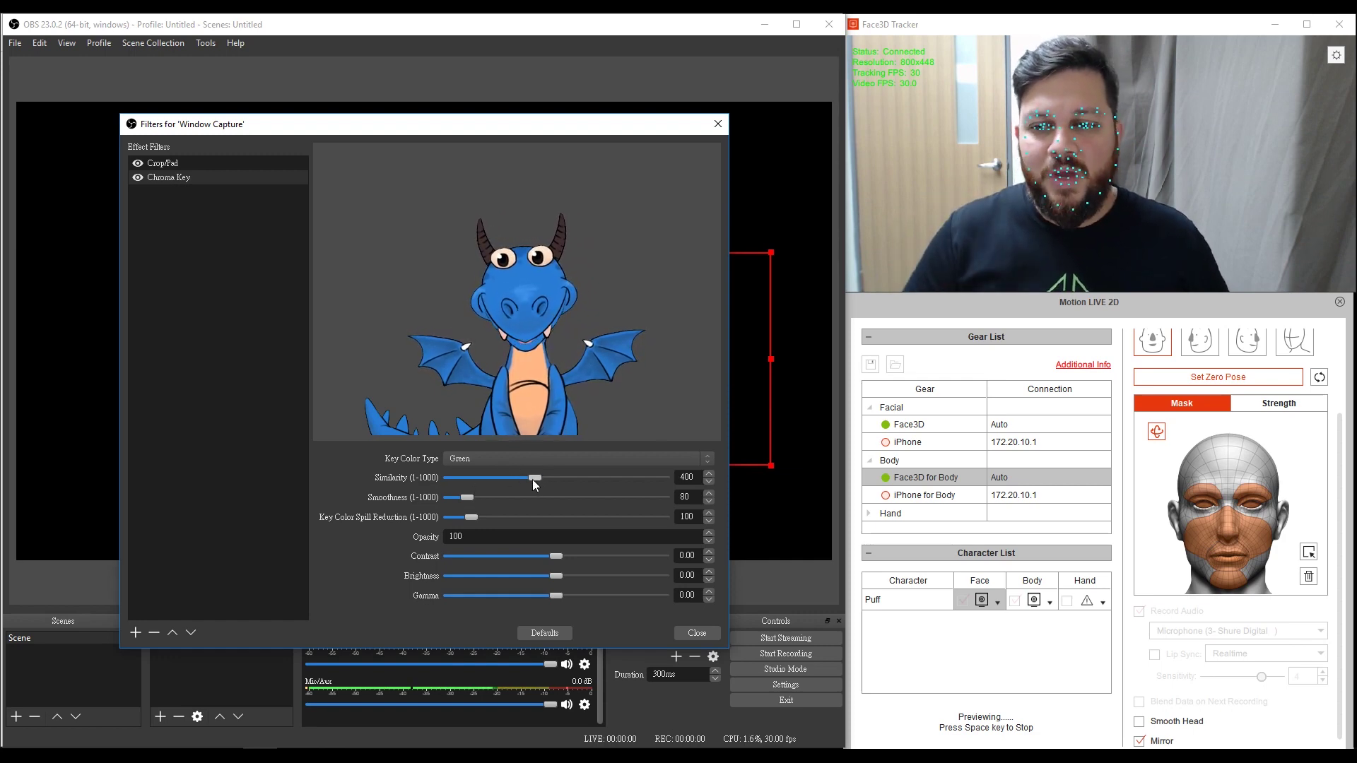
{"action": "left_click_drag", "start_coordinate": [532, 480], "coordinate": [496, 480]}
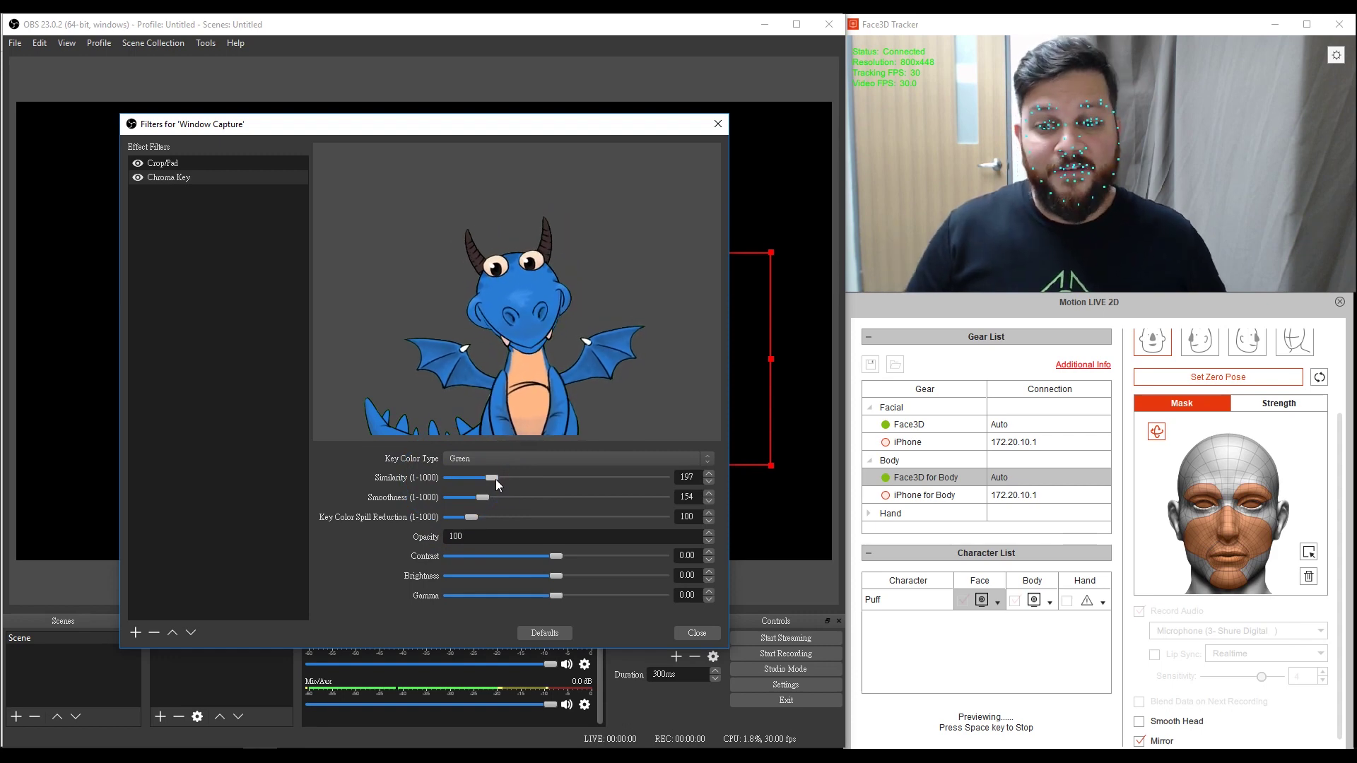
{"action": "left_click", "coordinate": [549, 632]}
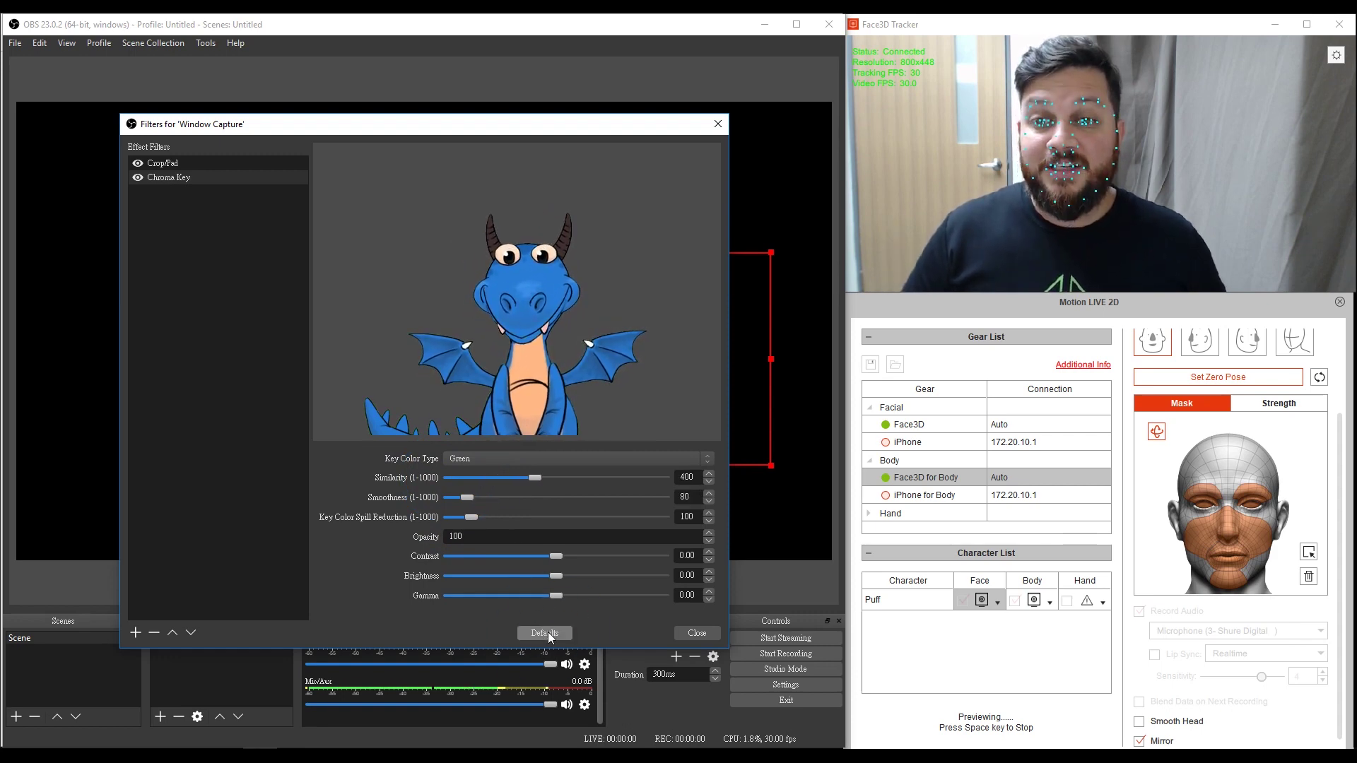
- Close the filters and move the keyed dragon down into the lower-right corner of the scene canvas
{"action": "left_click", "coordinate": [701, 630]}
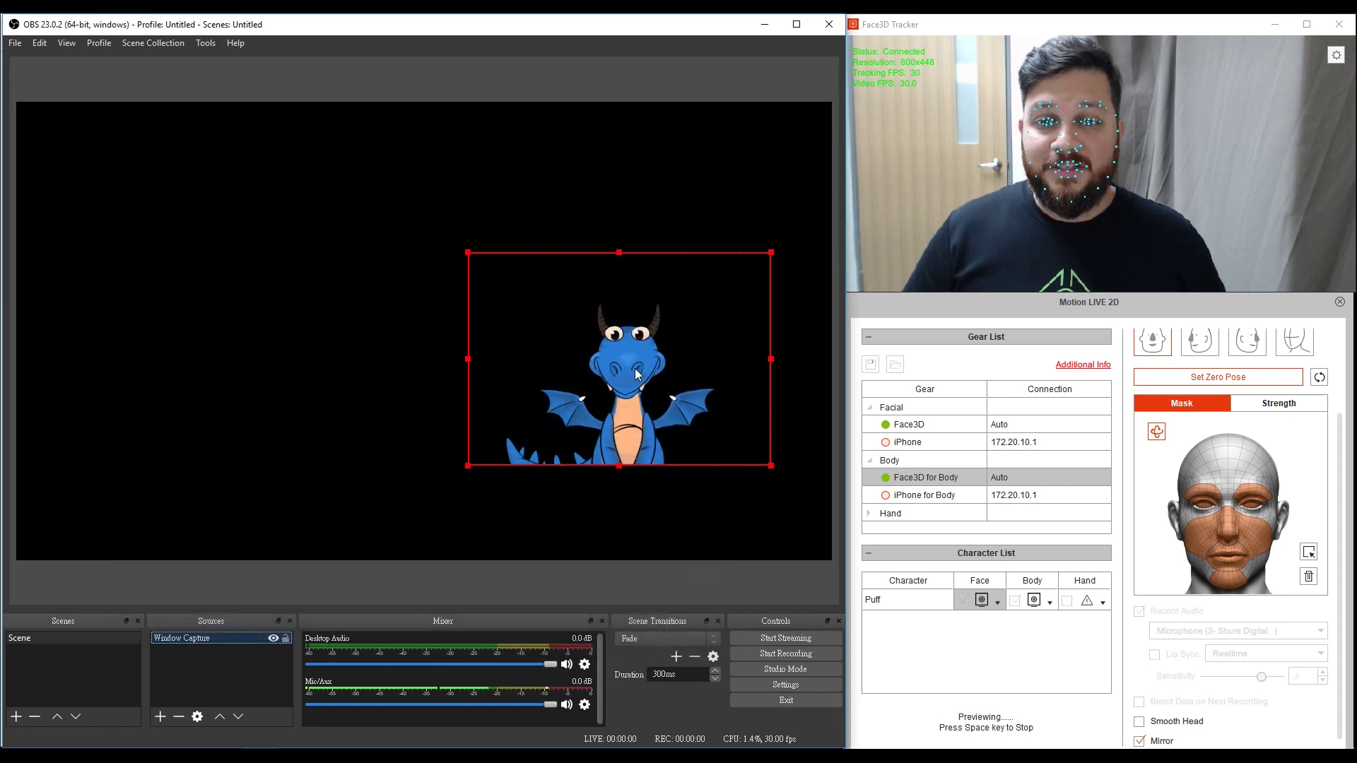
{"action": "left_click_drag", "start_coordinate": [625, 366], "coordinate": [684, 456]}
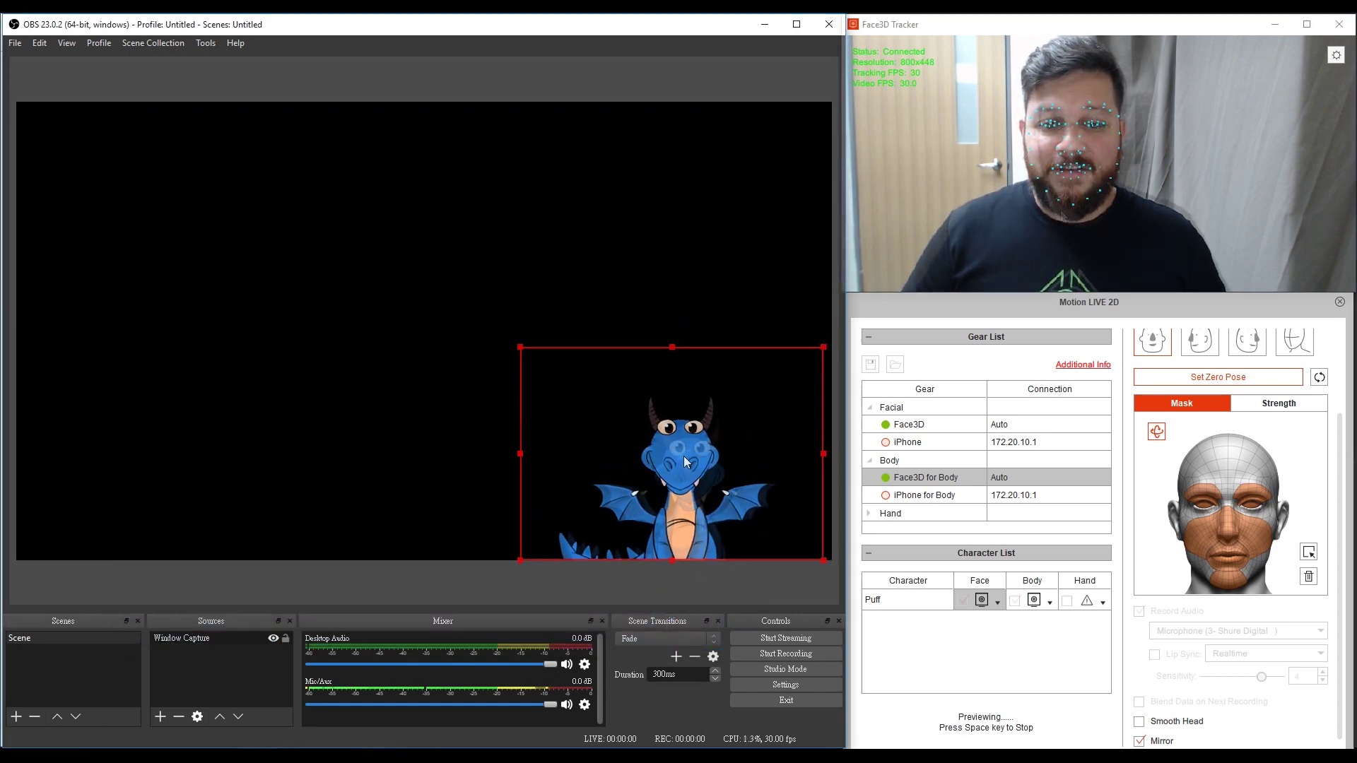
{"action": "left_click", "coordinate": [1060, 210]}
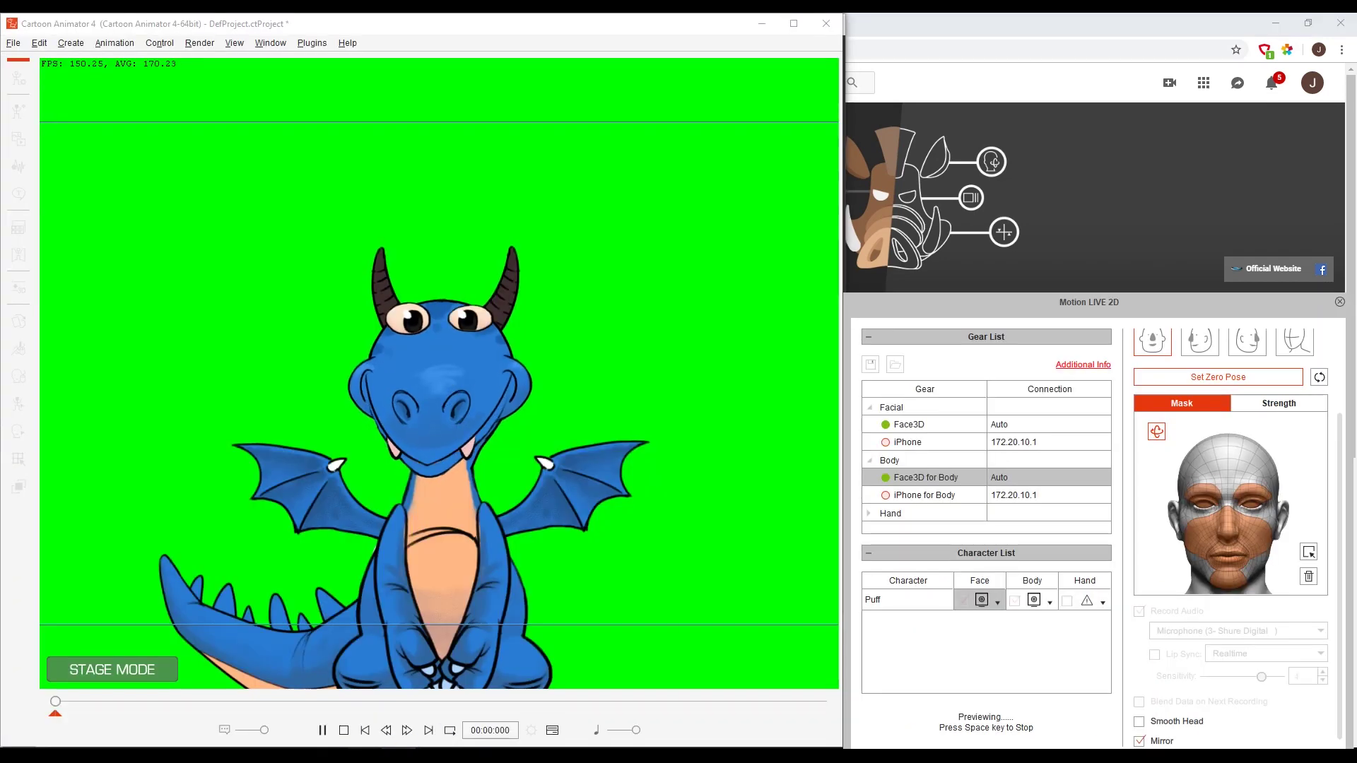
{"action": "key", "text": "alt+Tab"}
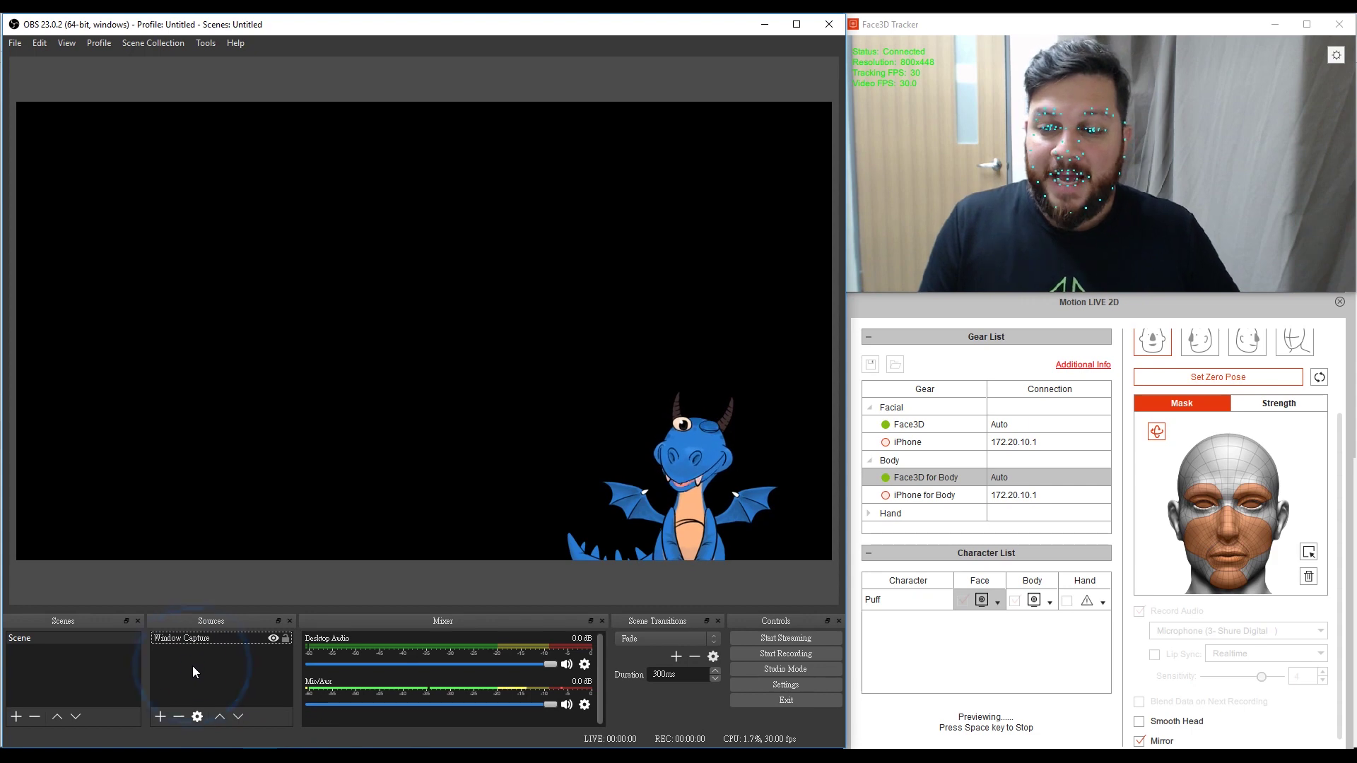
- Add a new Browser source with the default name to the scene
{"action": "left_click", "coordinate": [160, 717]}
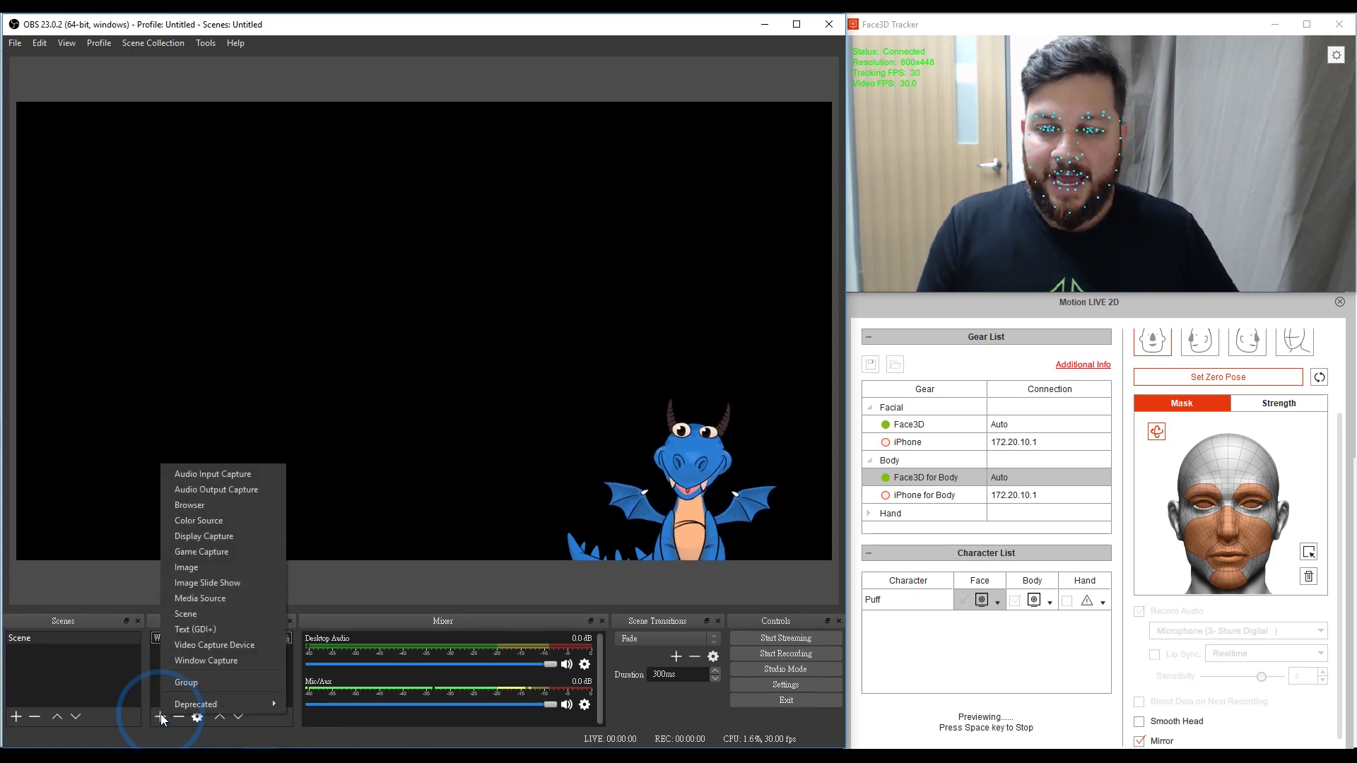
{"action": "left_click", "coordinate": [191, 506]}
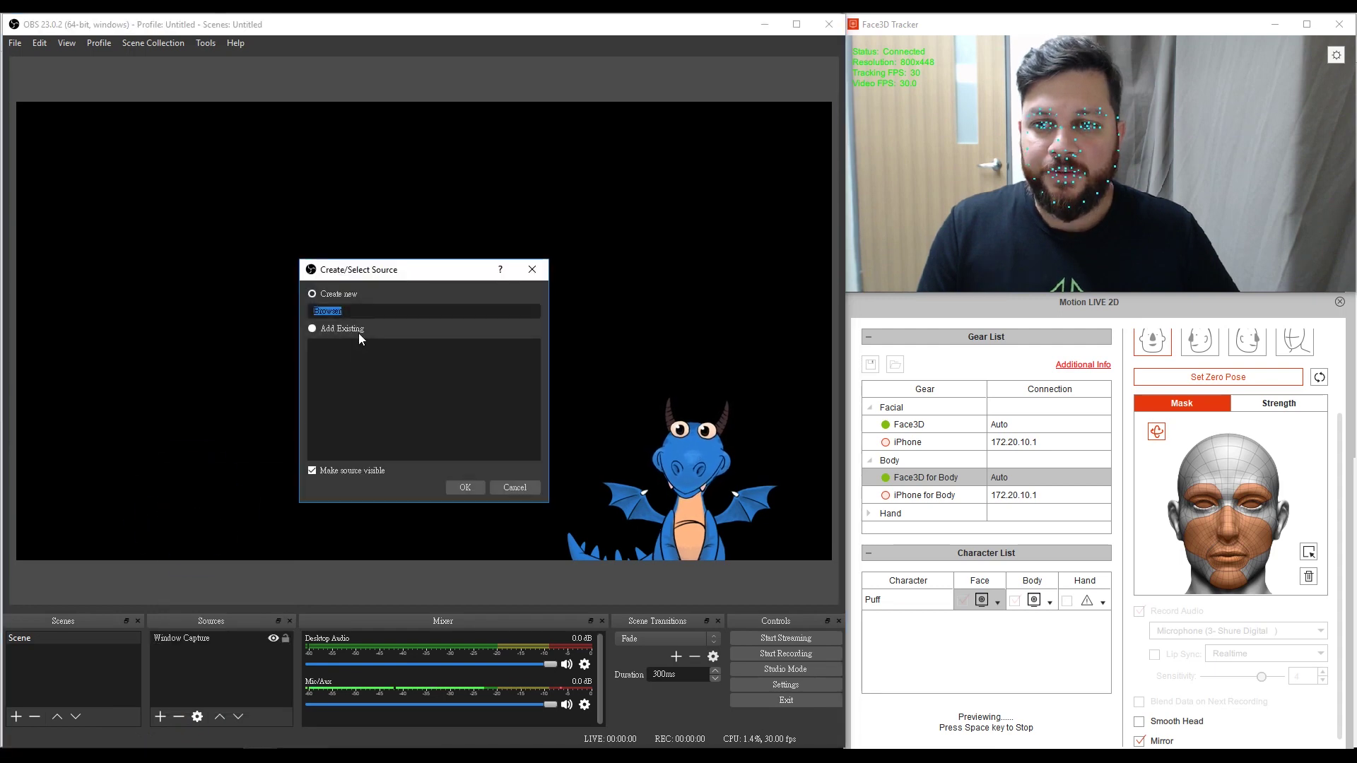
{"action": "left_click", "coordinate": [467, 487]}
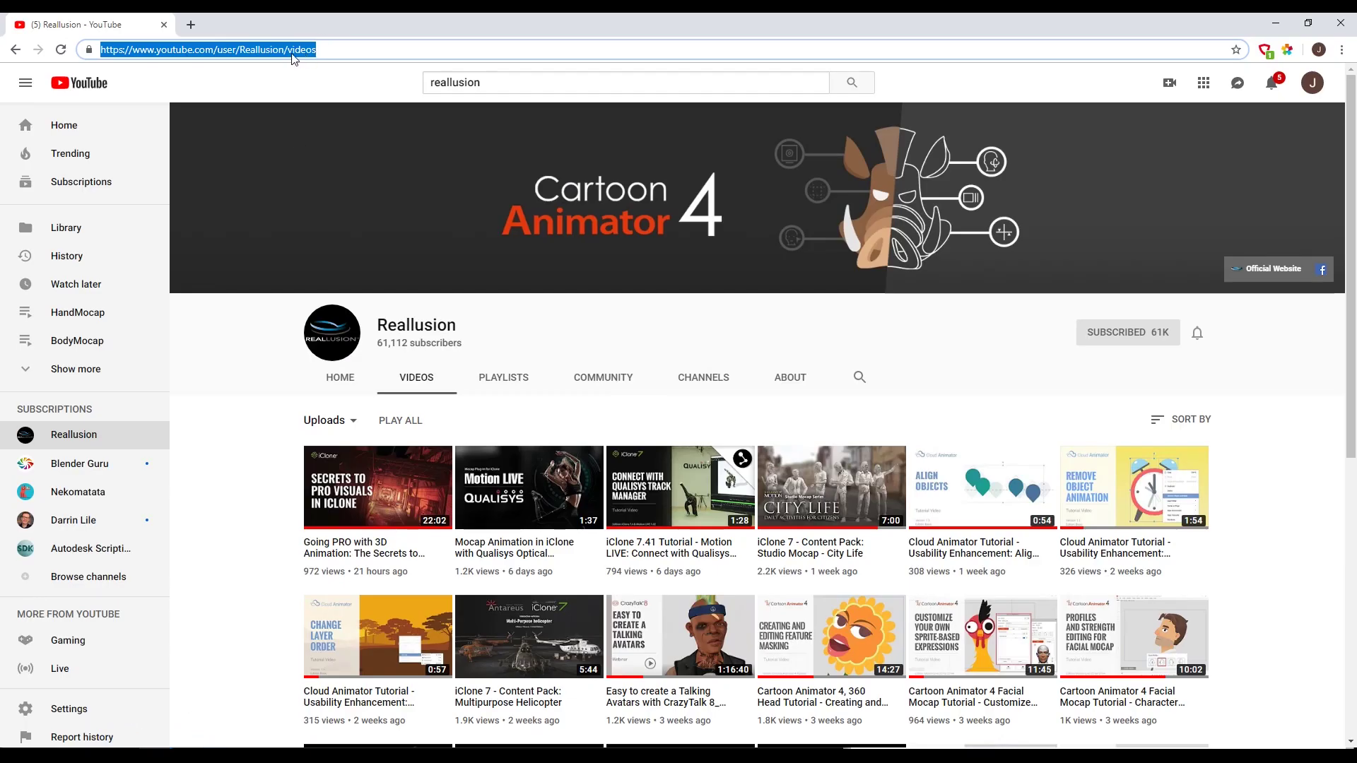
{"action": "right_click", "coordinate": [294, 59]}
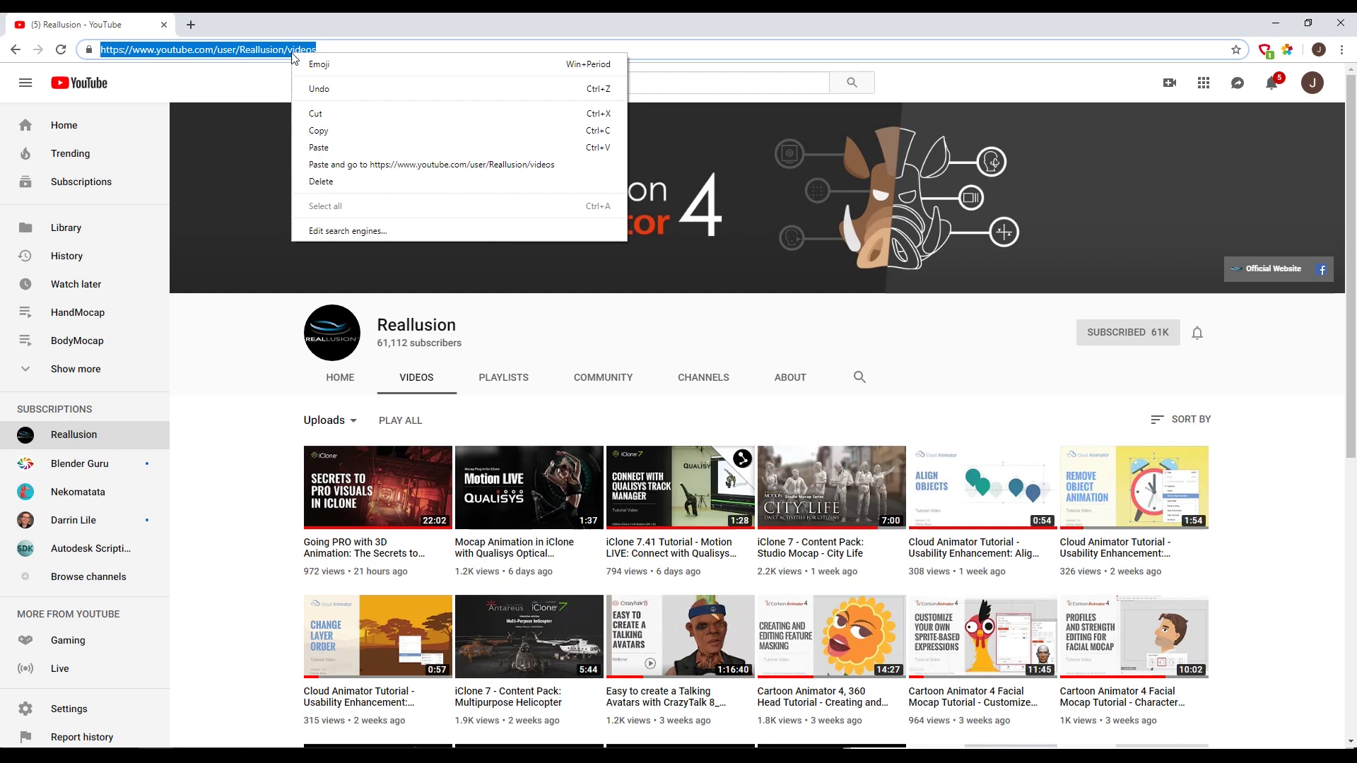
{"action": "left_click", "coordinate": [325, 130]}
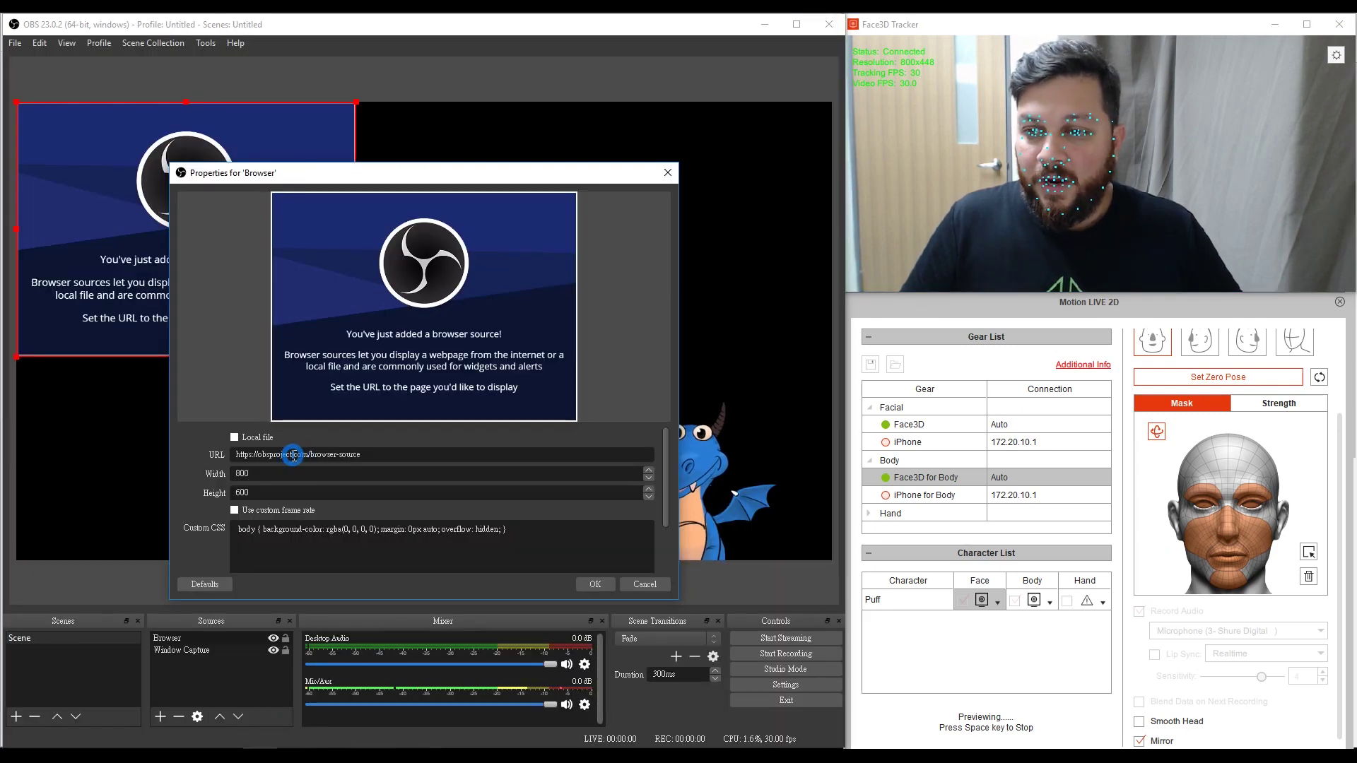
{"action": "triple_click", "coordinate": [293, 455]}
{"action": "right_click", "coordinate": [293, 455]}
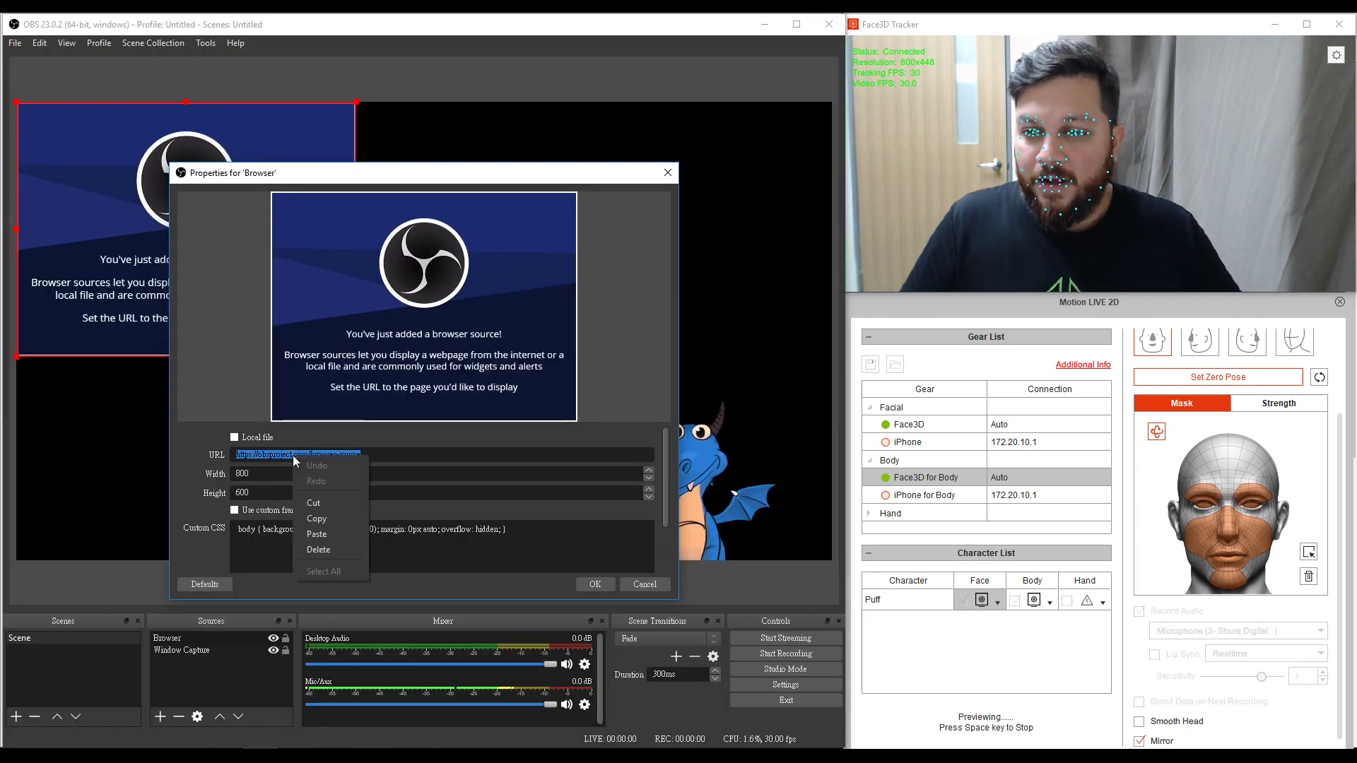
{"action": "left_click", "coordinate": [318, 534]}
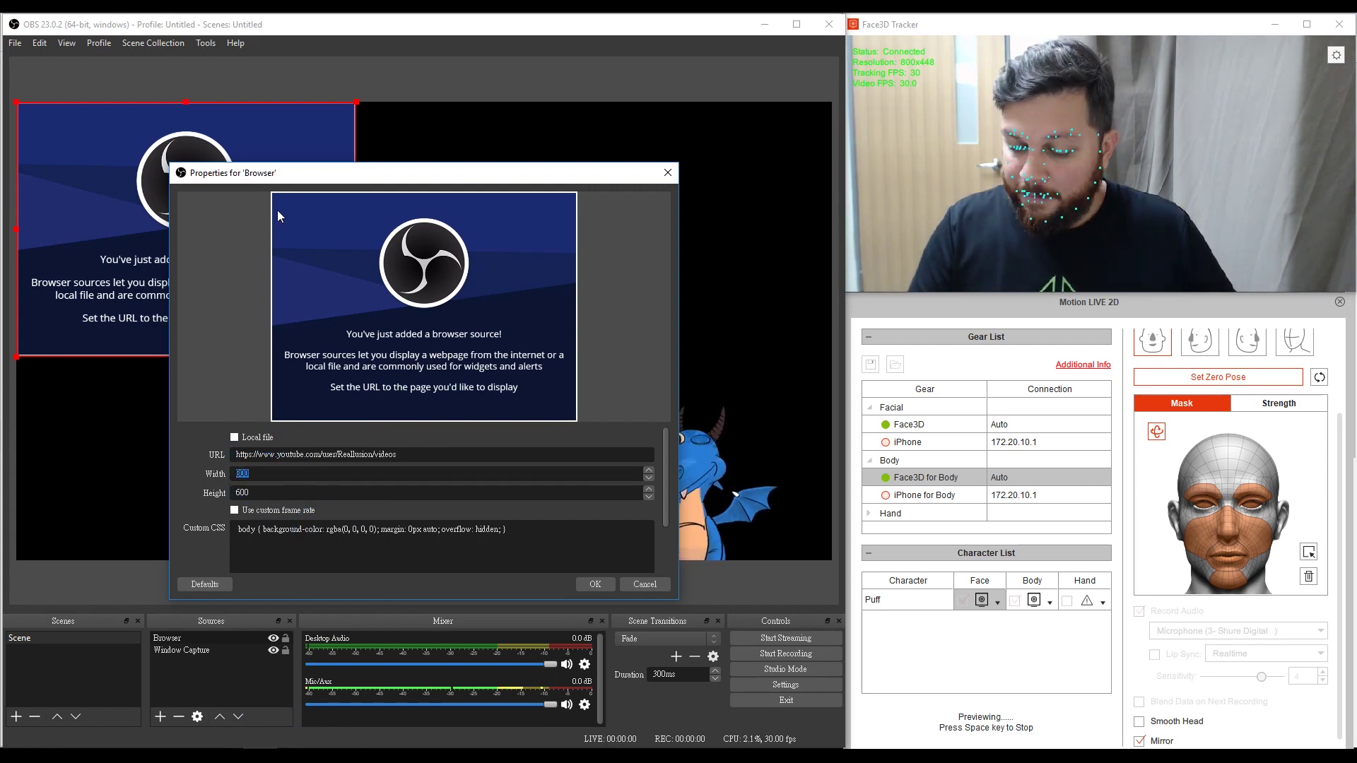
{"action": "type", "text": "1920"}
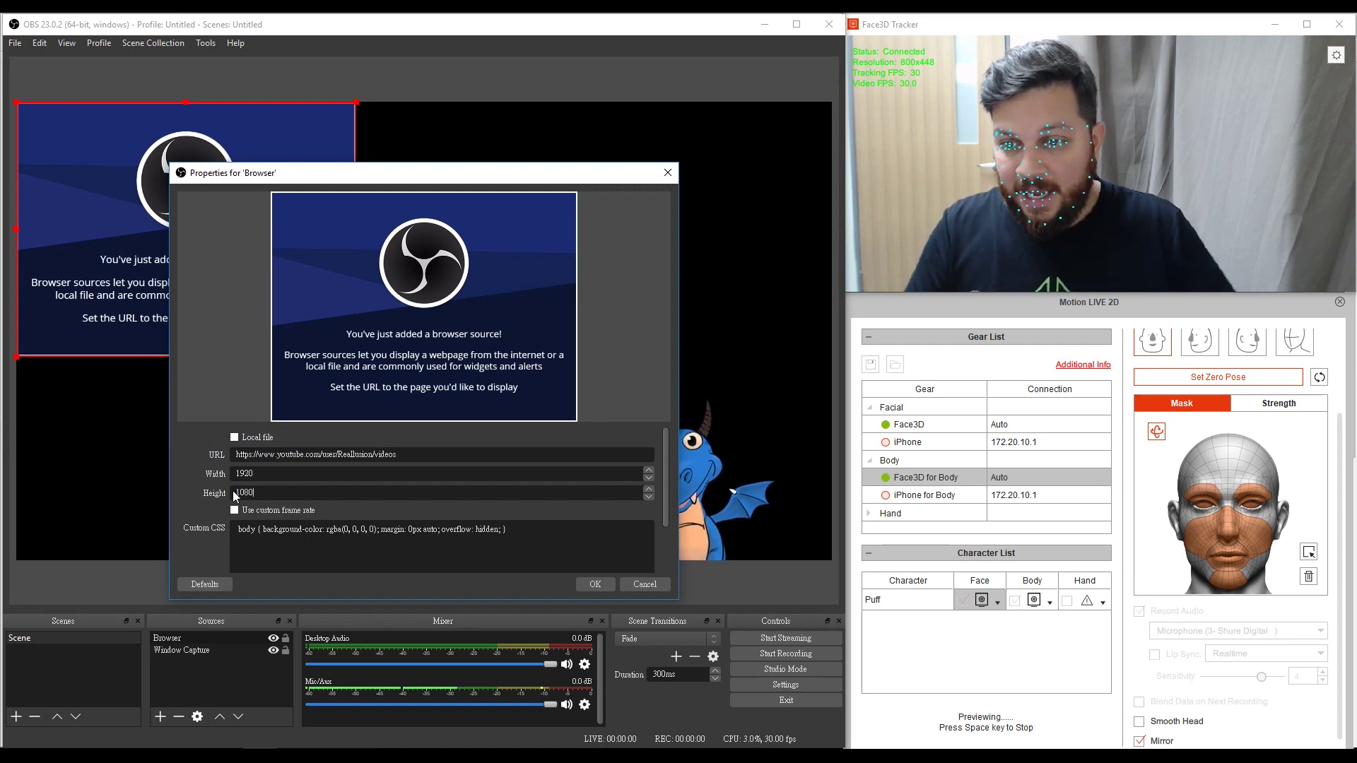
{"action": "left_click", "coordinate": [604, 582]}
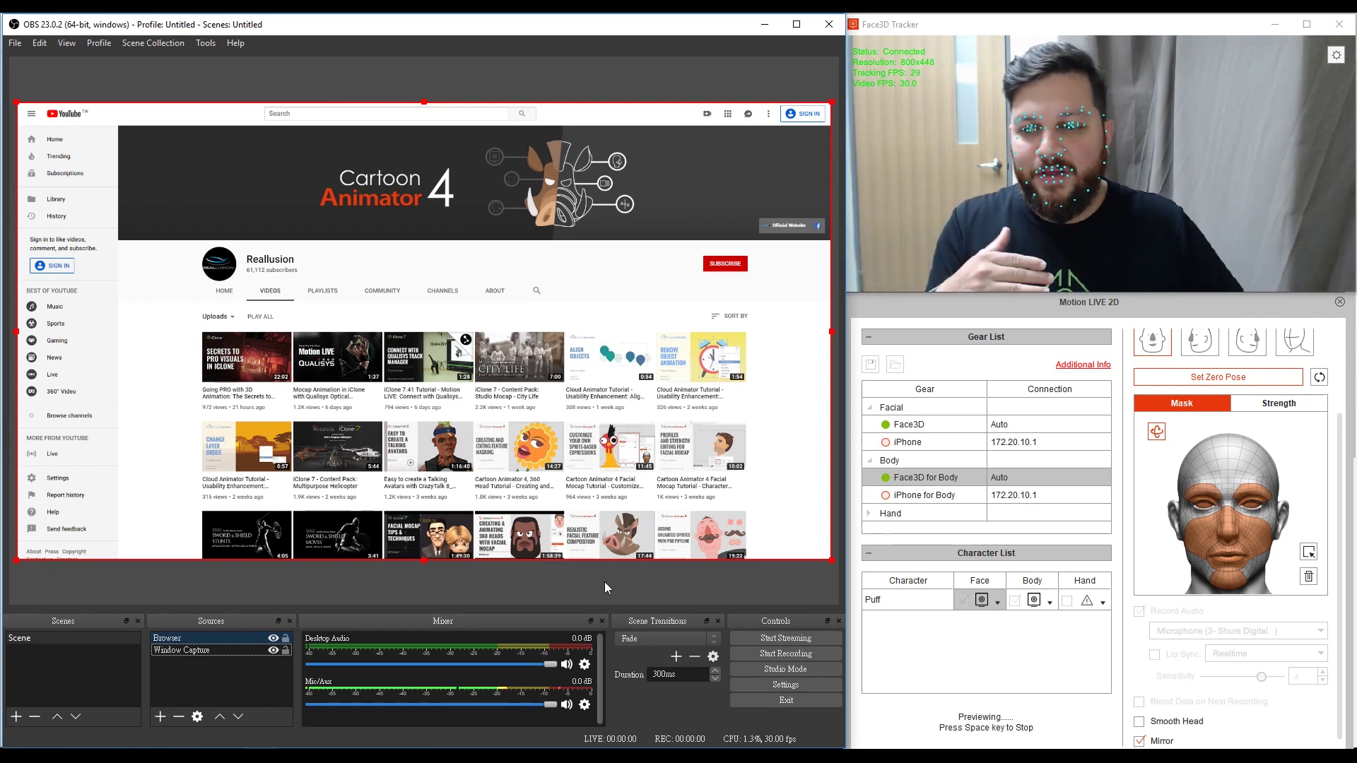
- Move the Window Capture source above the Browser source so the dragon overlays the web page
{"action": "left_click", "coordinate": [176, 653]}
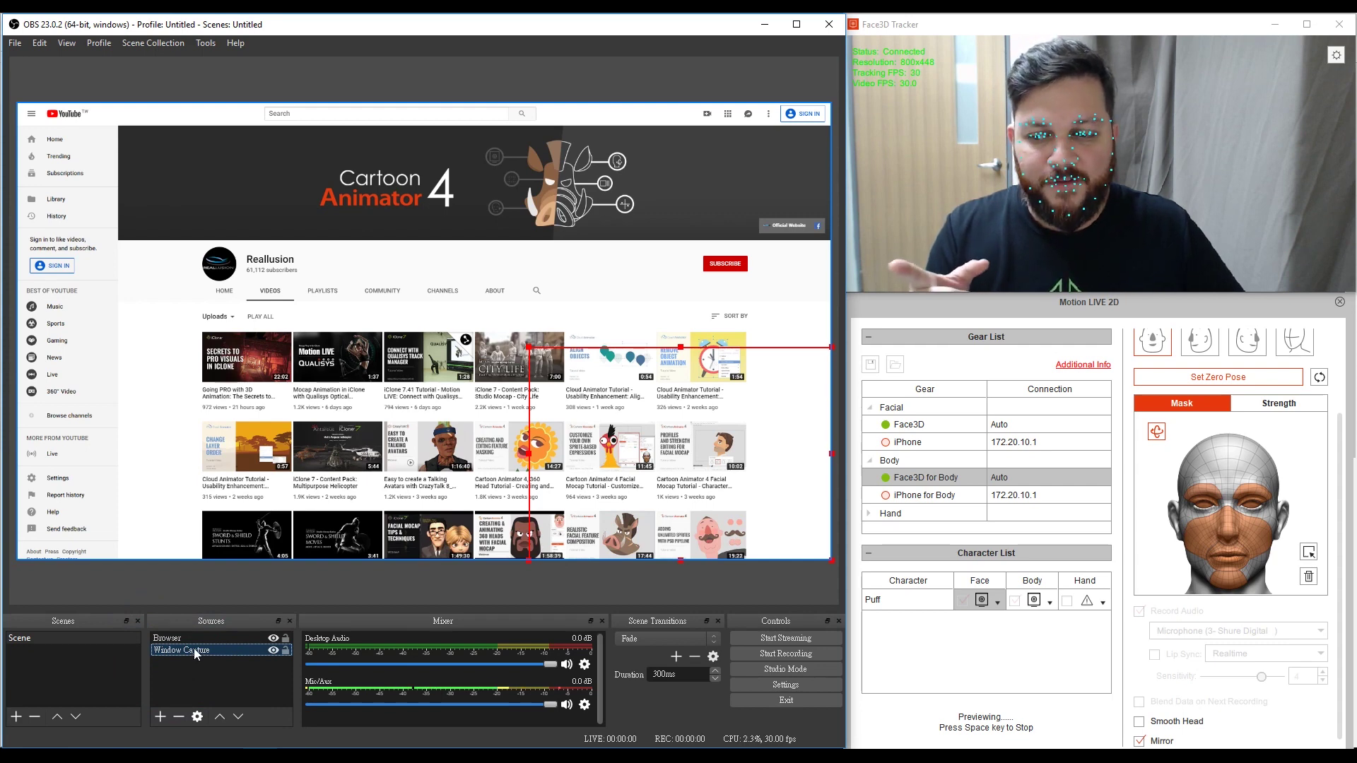
{"action": "left_click", "coordinate": [220, 714]}
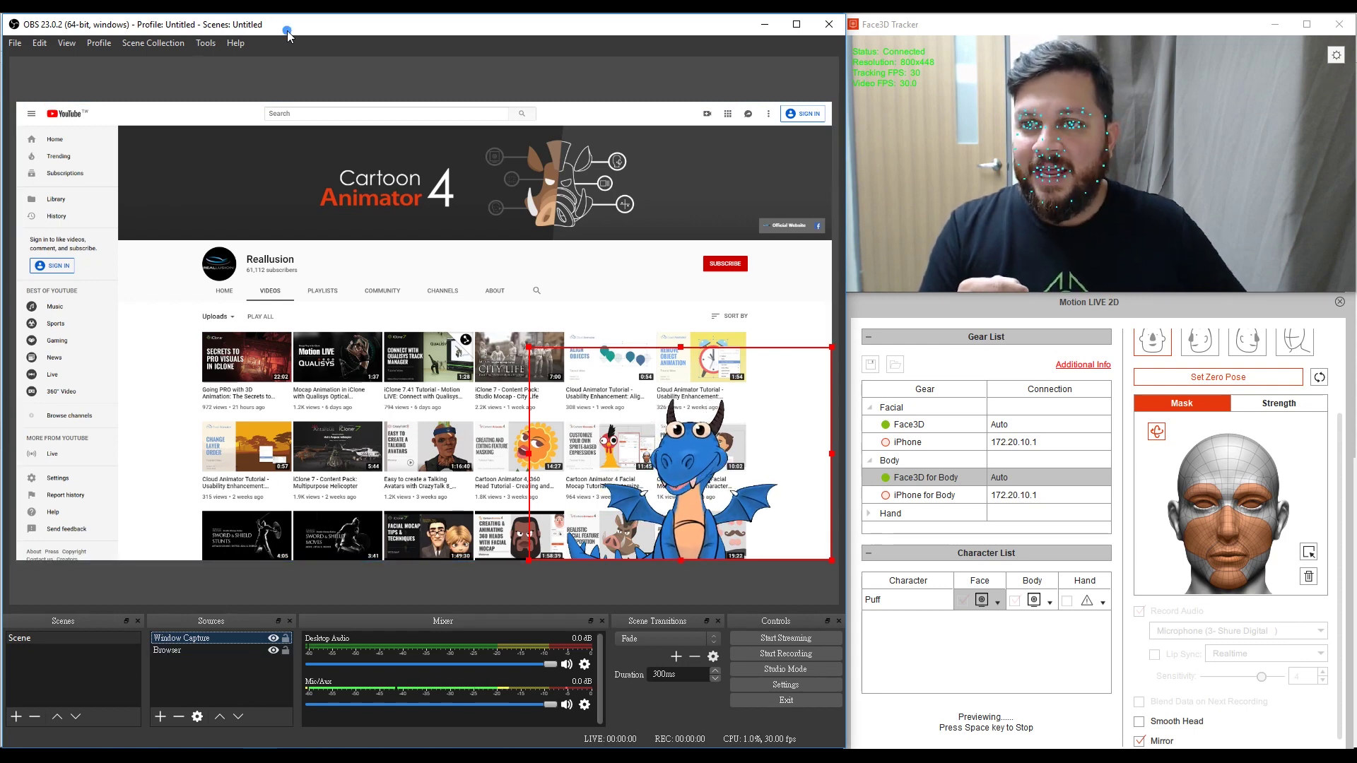
- Open the OBS stream settings and choose YouTube / YouTube Gaming as the streaming service
{"action": "left_click", "coordinate": [14, 45]}
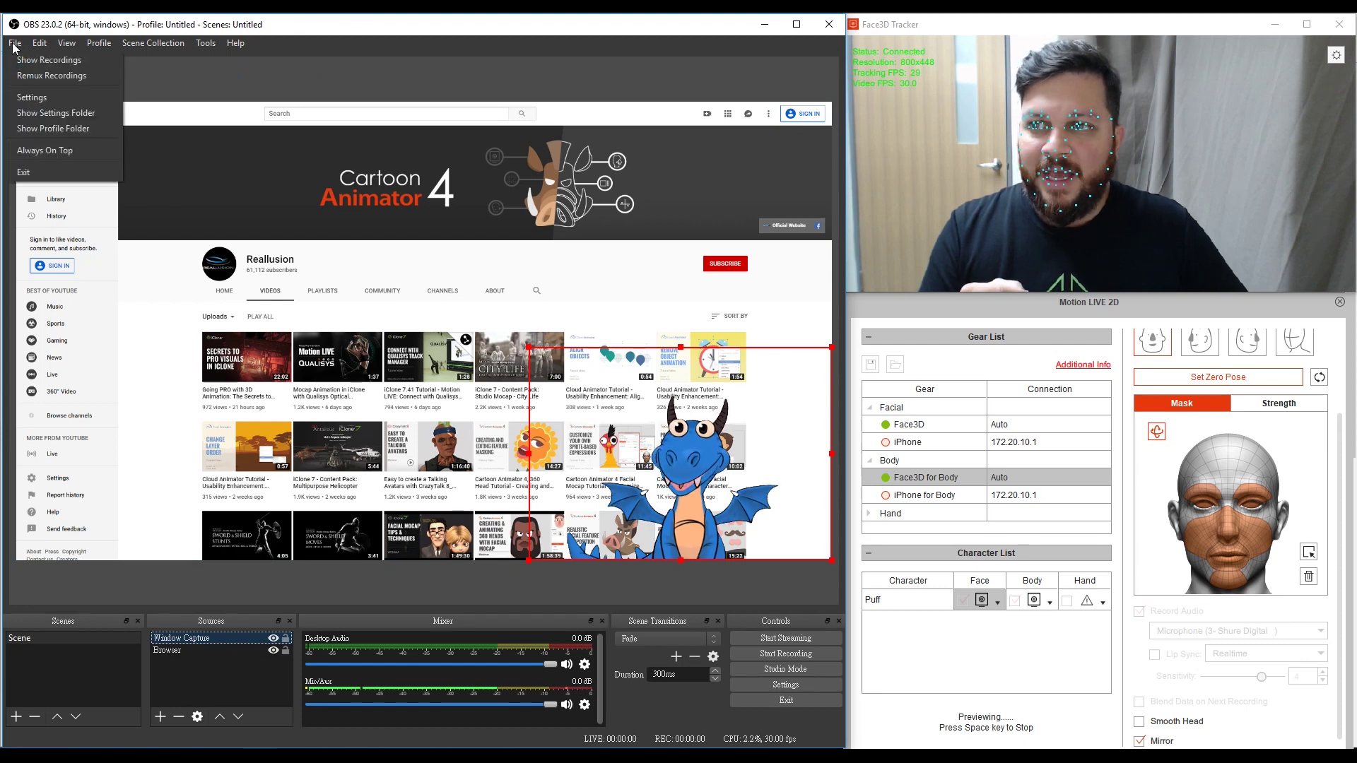
{"action": "left_click", "coordinate": [34, 97]}
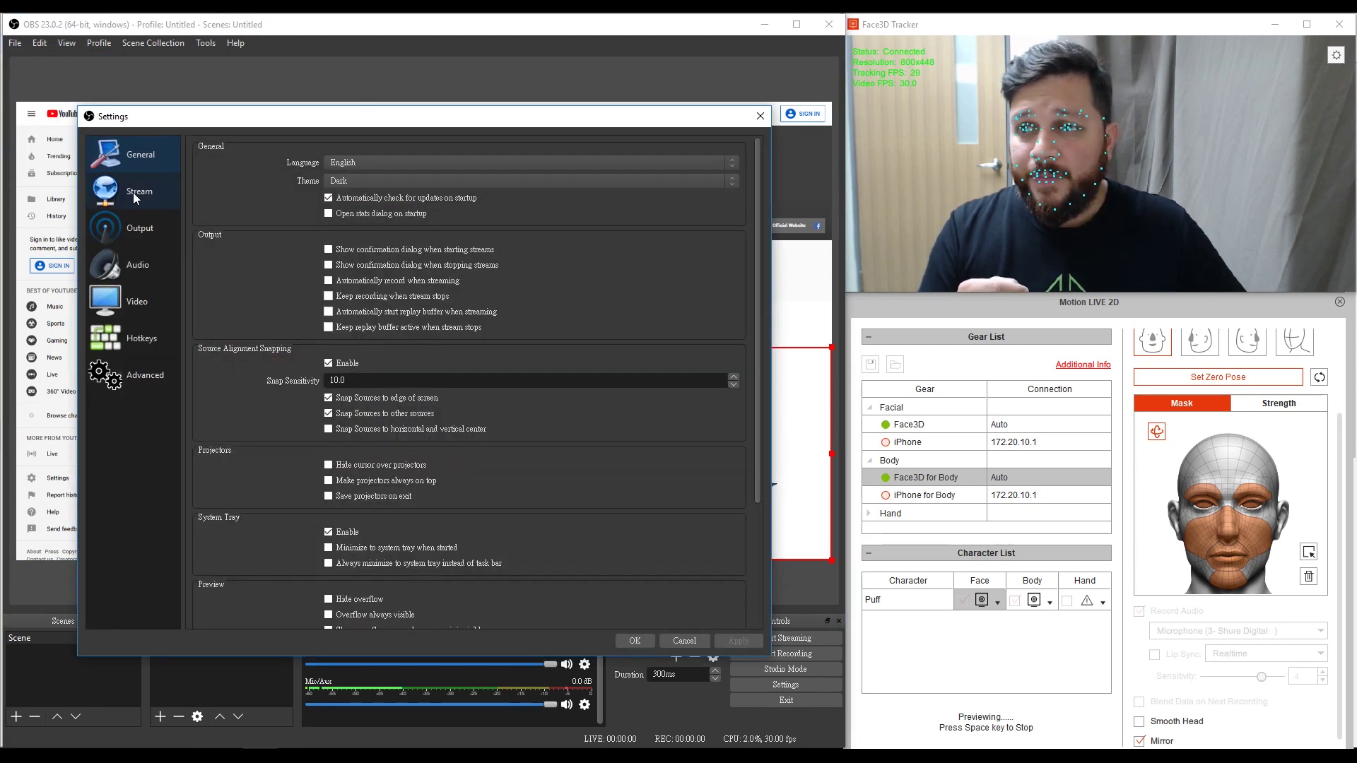
{"action": "left_click", "coordinate": [133, 193]}
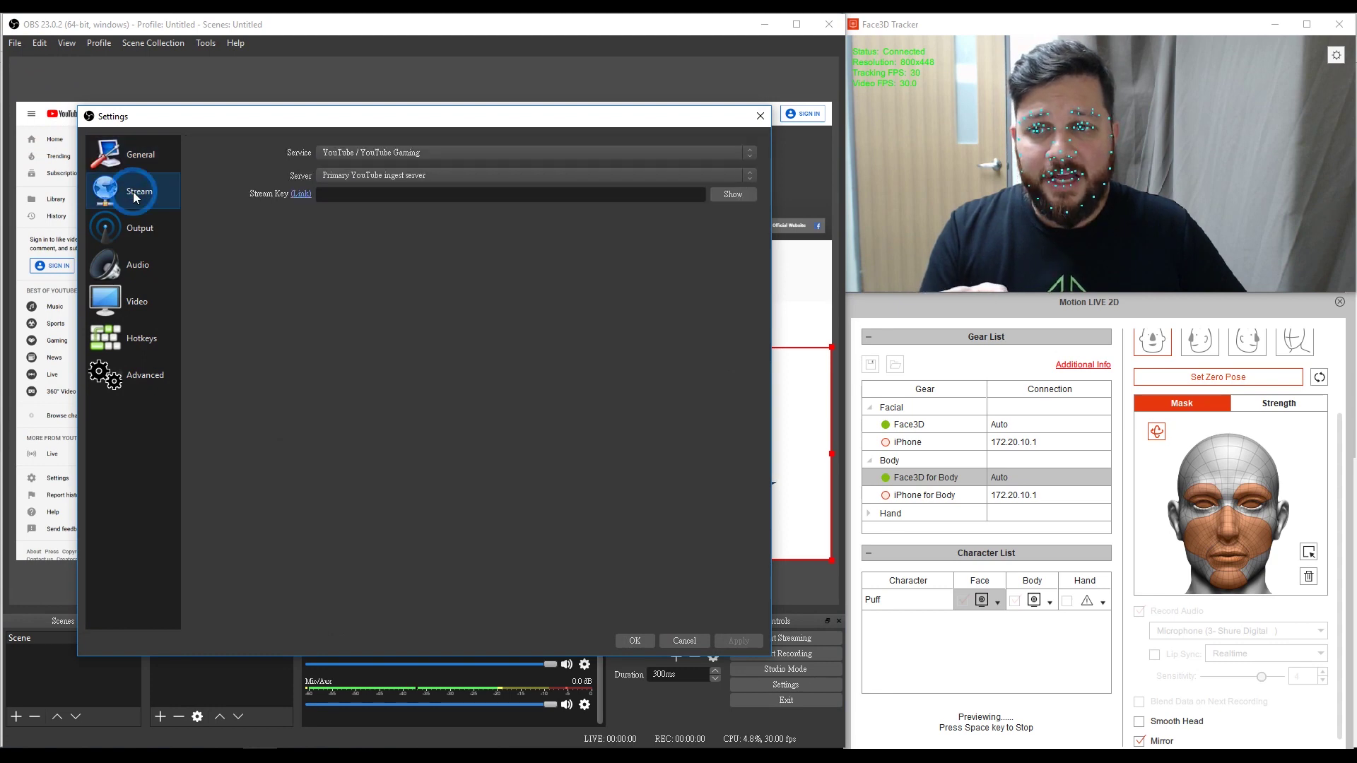
{"action": "left_click", "coordinate": [412, 153]}
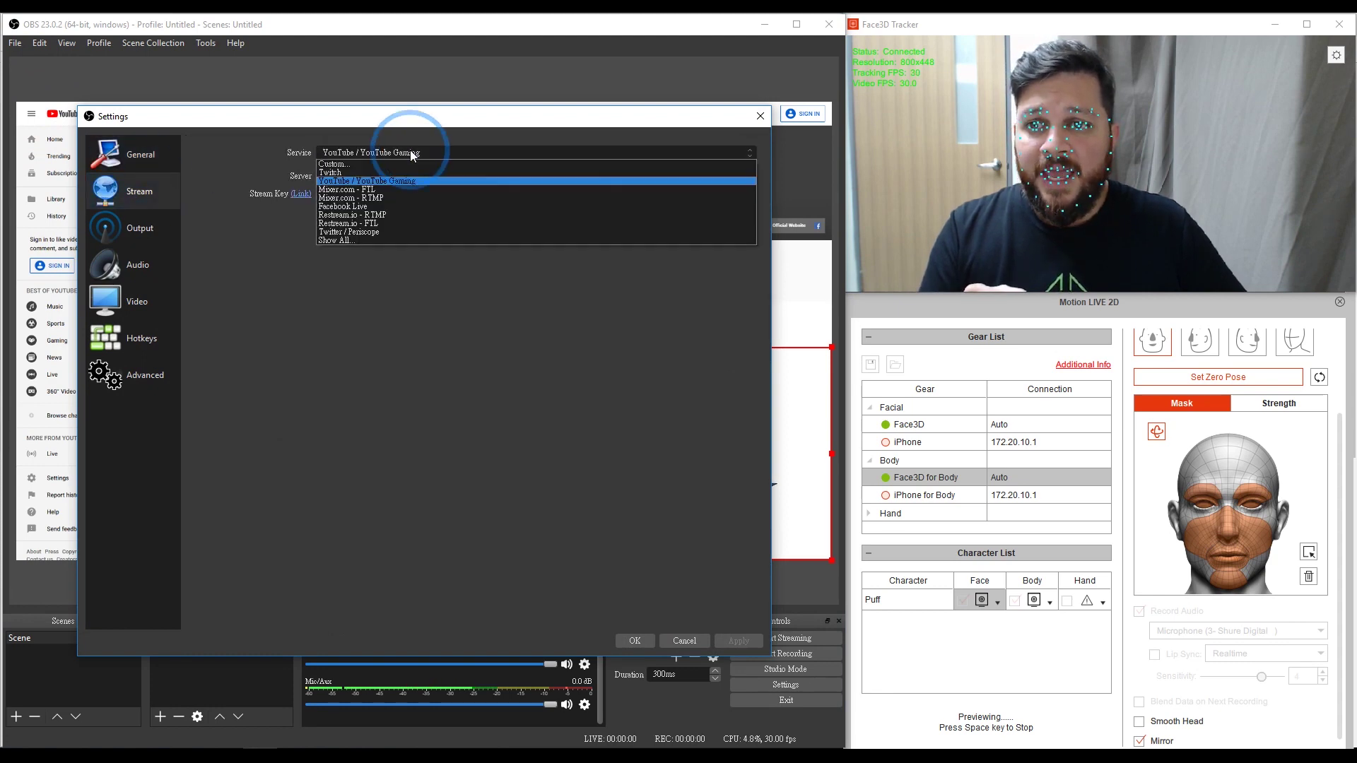
{"action": "left_click", "coordinate": [366, 182]}
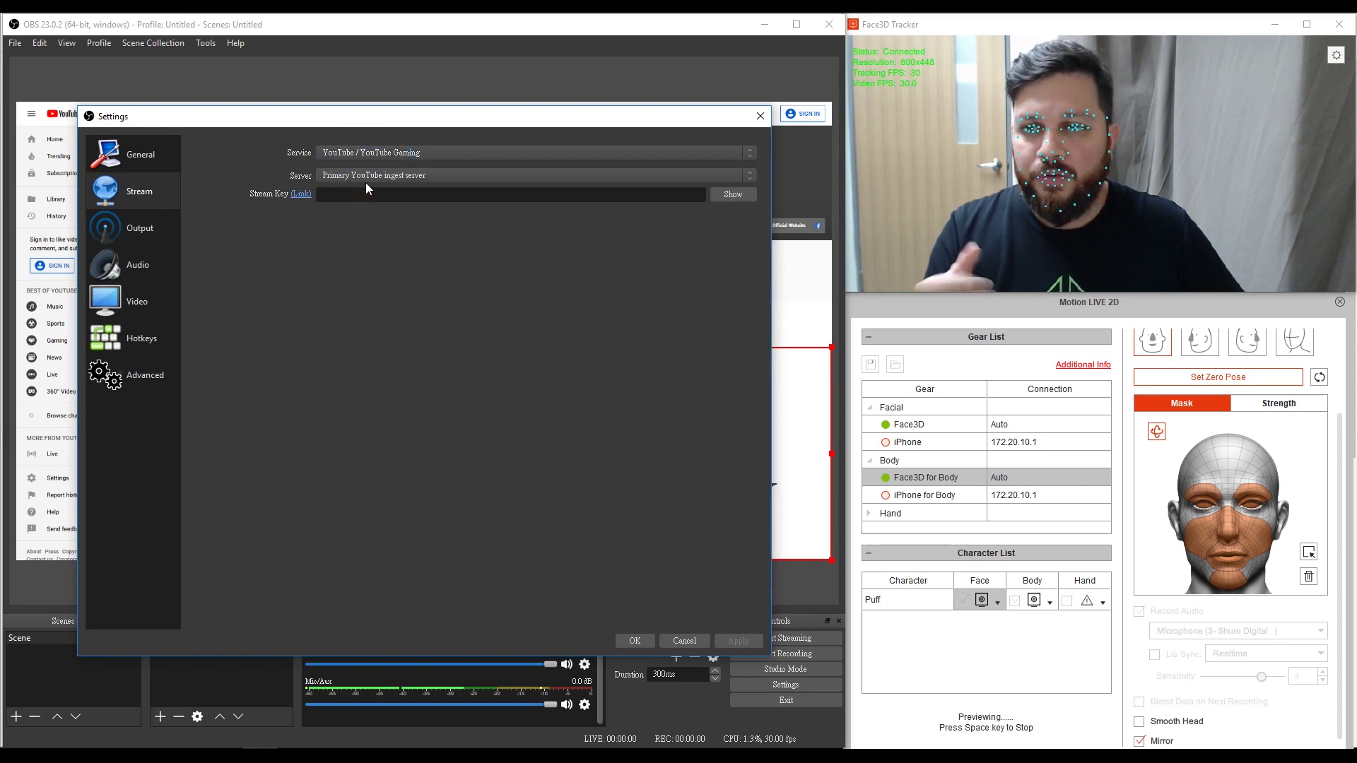
- Open the linked YouTube Live Dashboard, reveal and copy the stream key from the encoder setup, and hide it again
{"action": "left_click", "coordinate": [301, 197]}
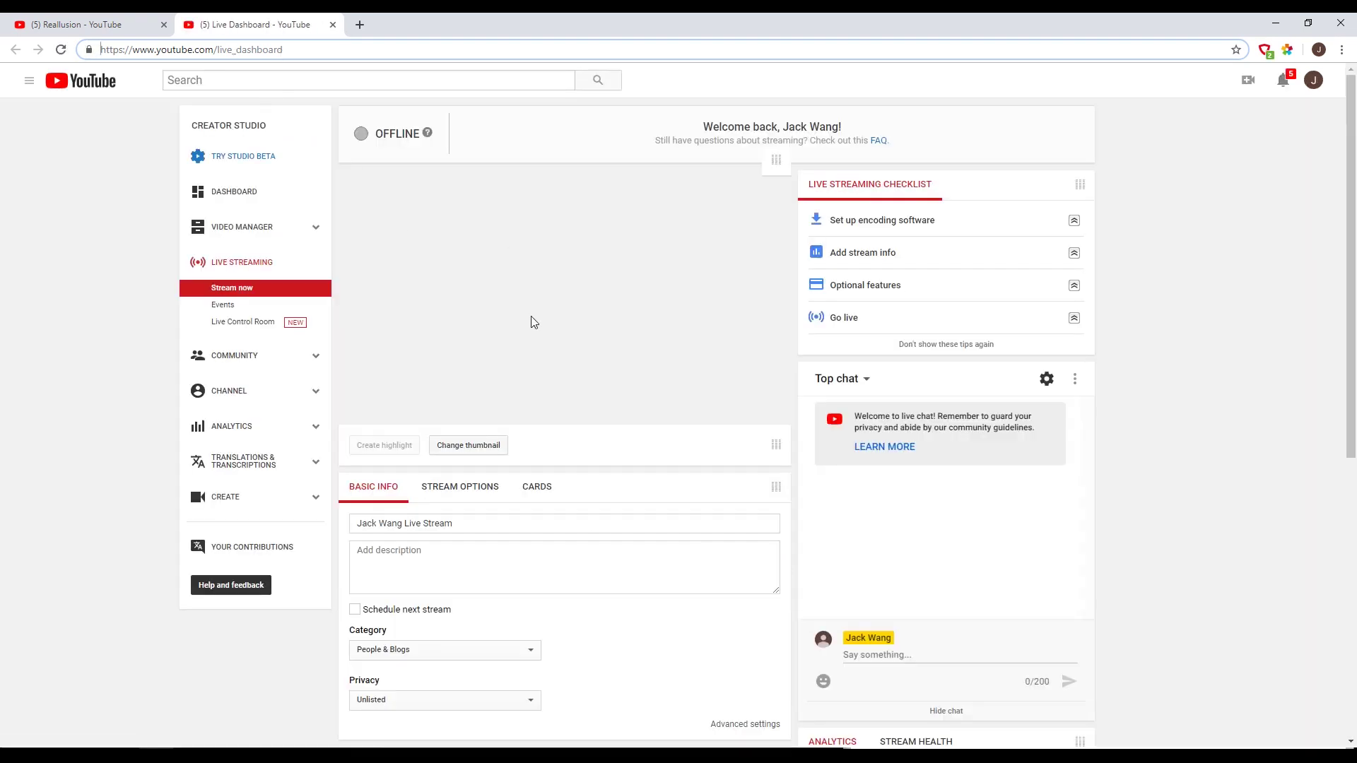
{"action": "scroll", "coordinate": [533, 320], "scroll_direction": "down", "scroll_amount": 7}
{"action": "scroll", "coordinate": [533, 322], "scroll_direction": "up", "scroll_amount": 1}
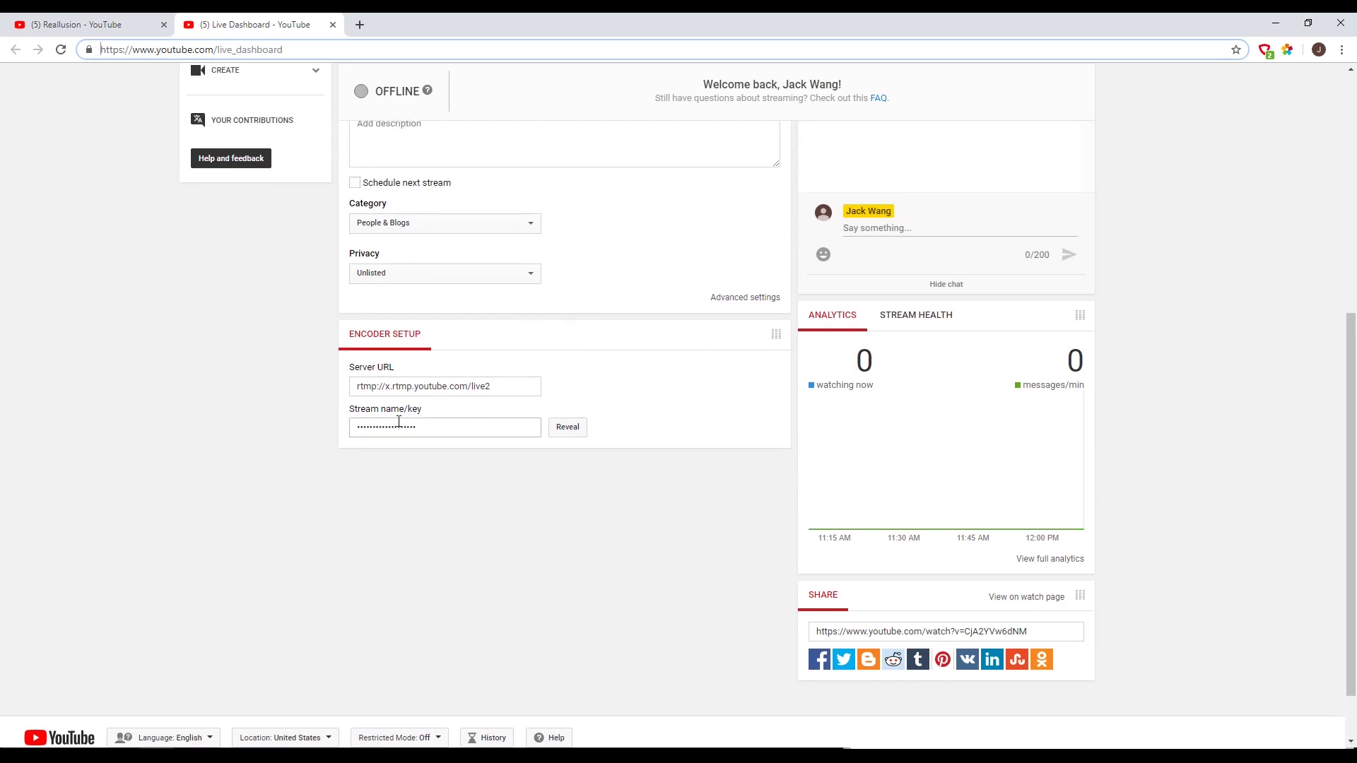
{"action": "left_click", "coordinate": [564, 428]}
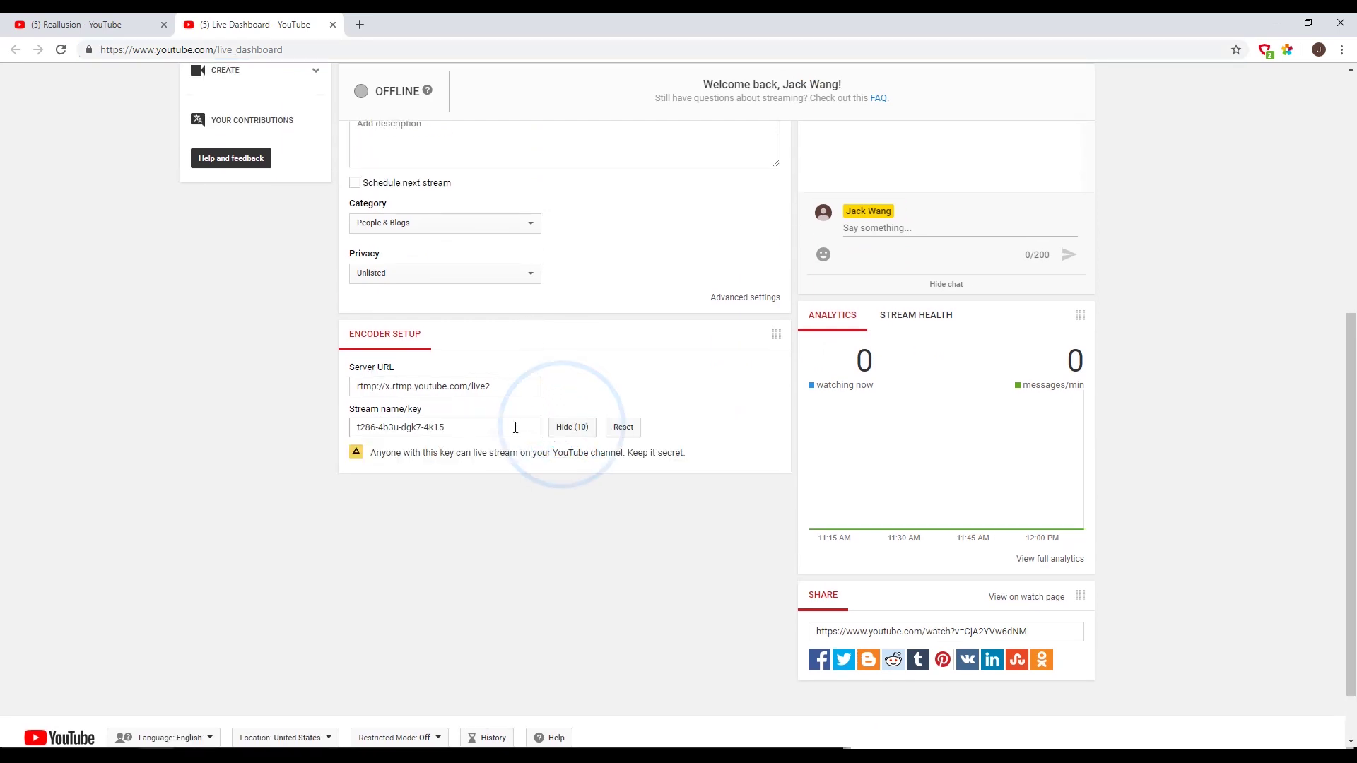
{"action": "left_click_drag", "start_coordinate": [454, 431], "coordinate": [361, 433]}
{"action": "right_click", "coordinate": [395, 429]}
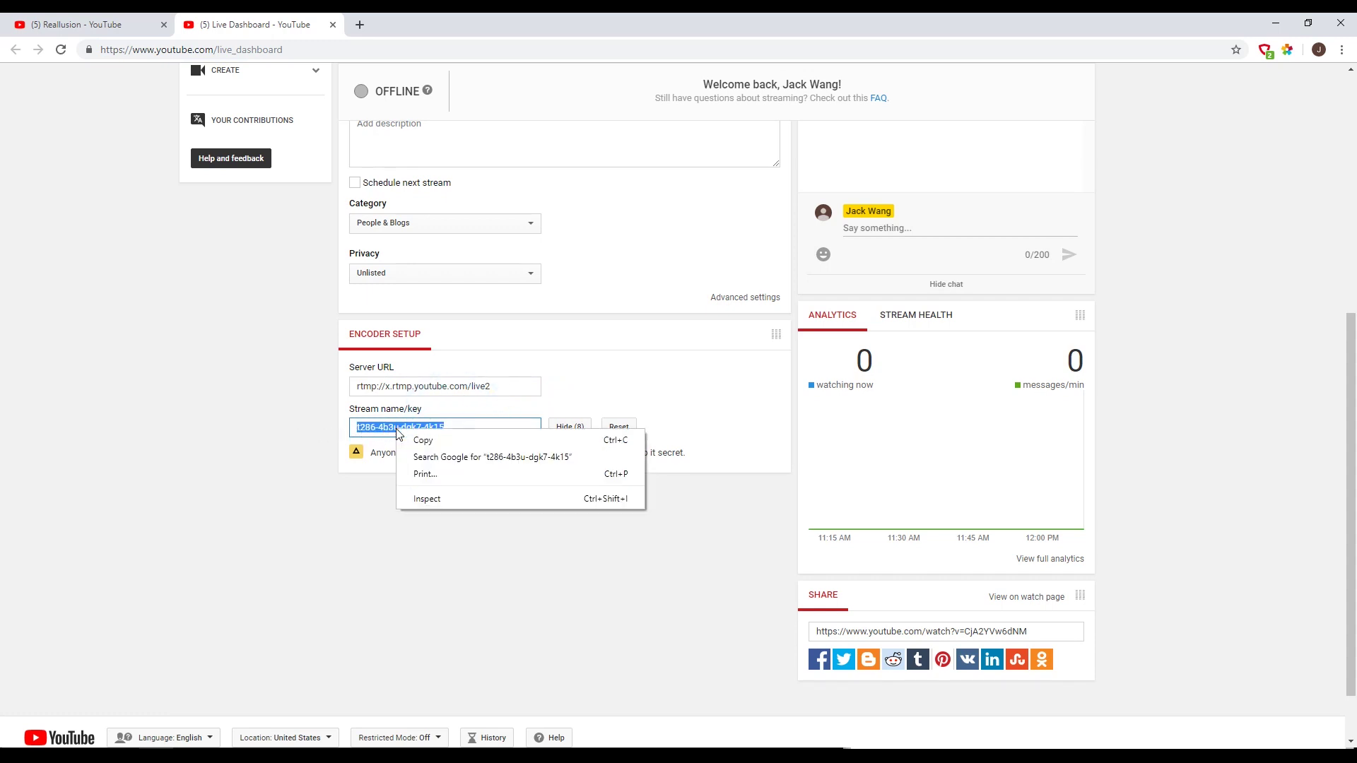
{"action": "left_click", "coordinate": [422, 441]}
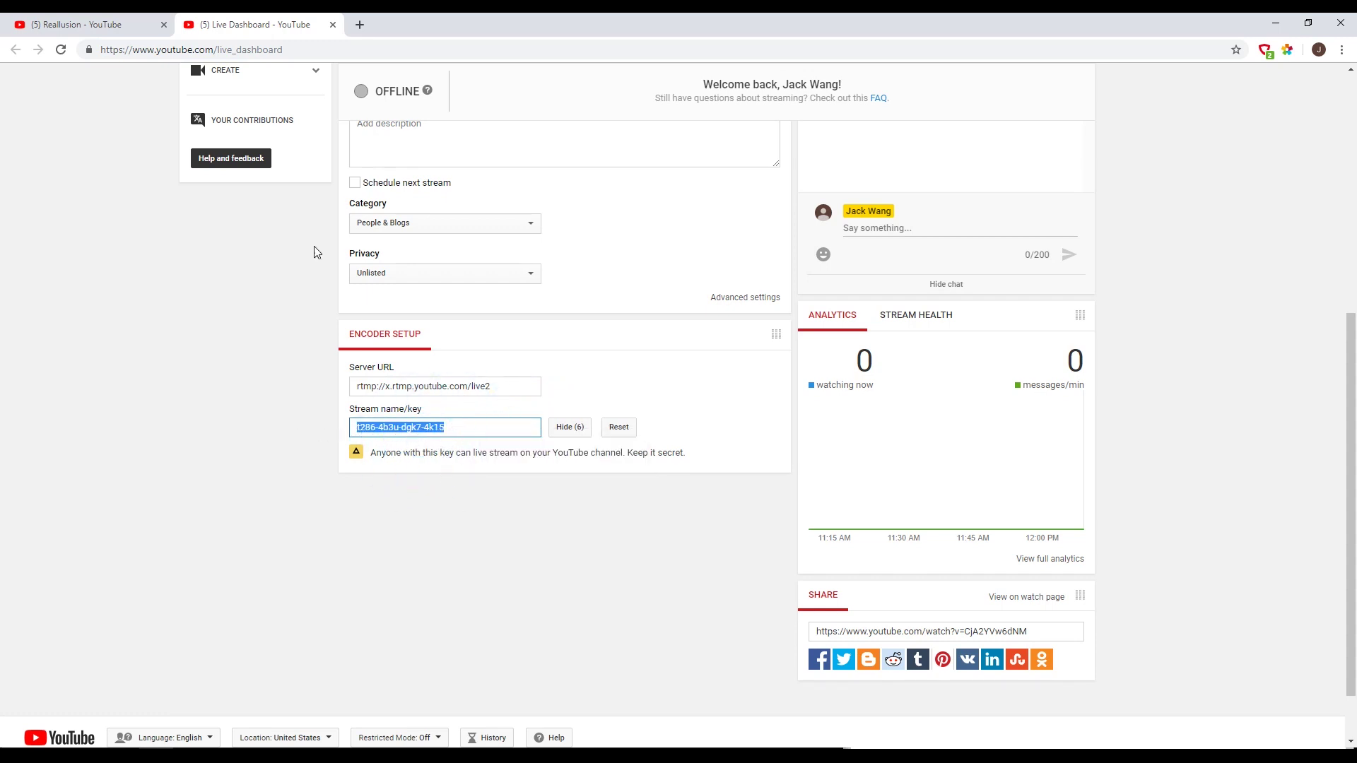
{"action": "left_click", "coordinate": [580, 432]}
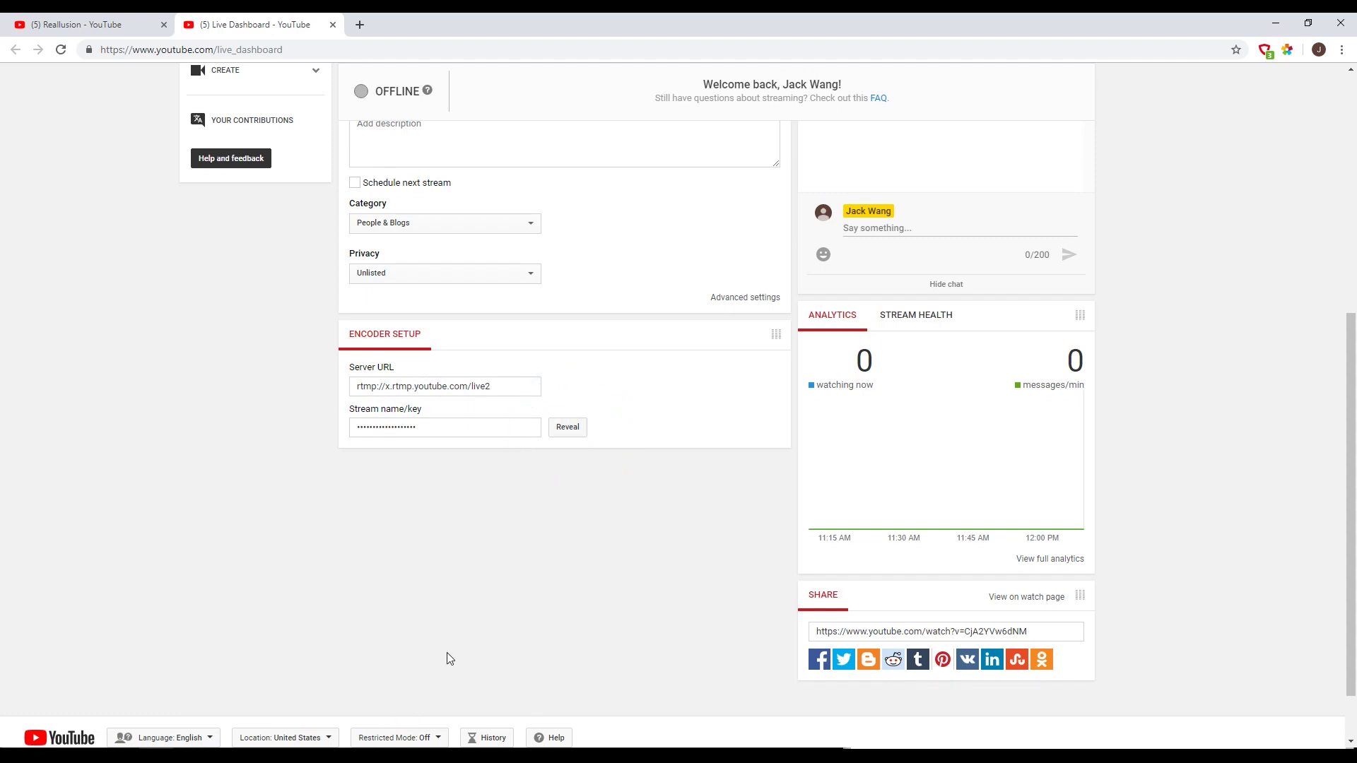
- Switch back to OBS, paste the copied key as the stream key, and apply and close the settings
{"action": "left_click", "coordinate": [270, 748]}
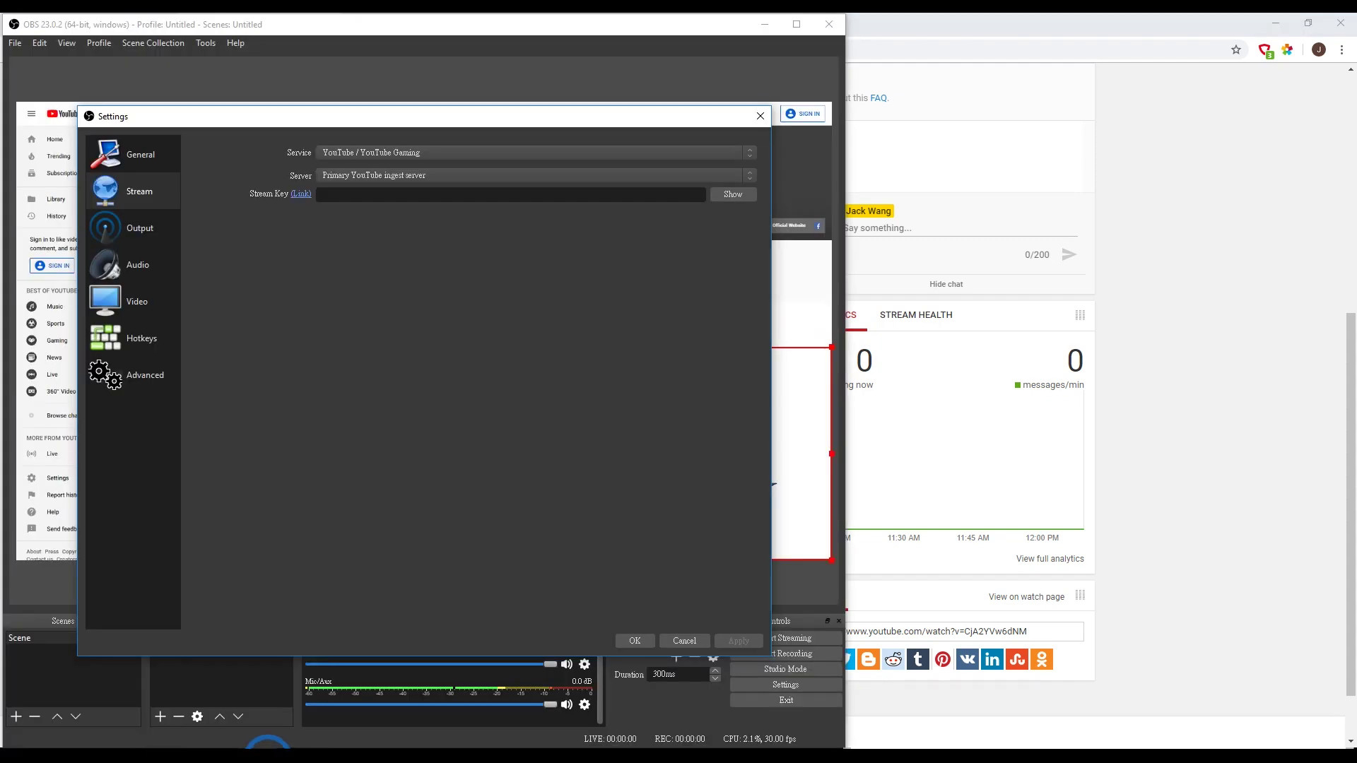
{"action": "right_click", "coordinate": [357, 197]}
{"action": "left_click", "coordinate": [388, 275]}
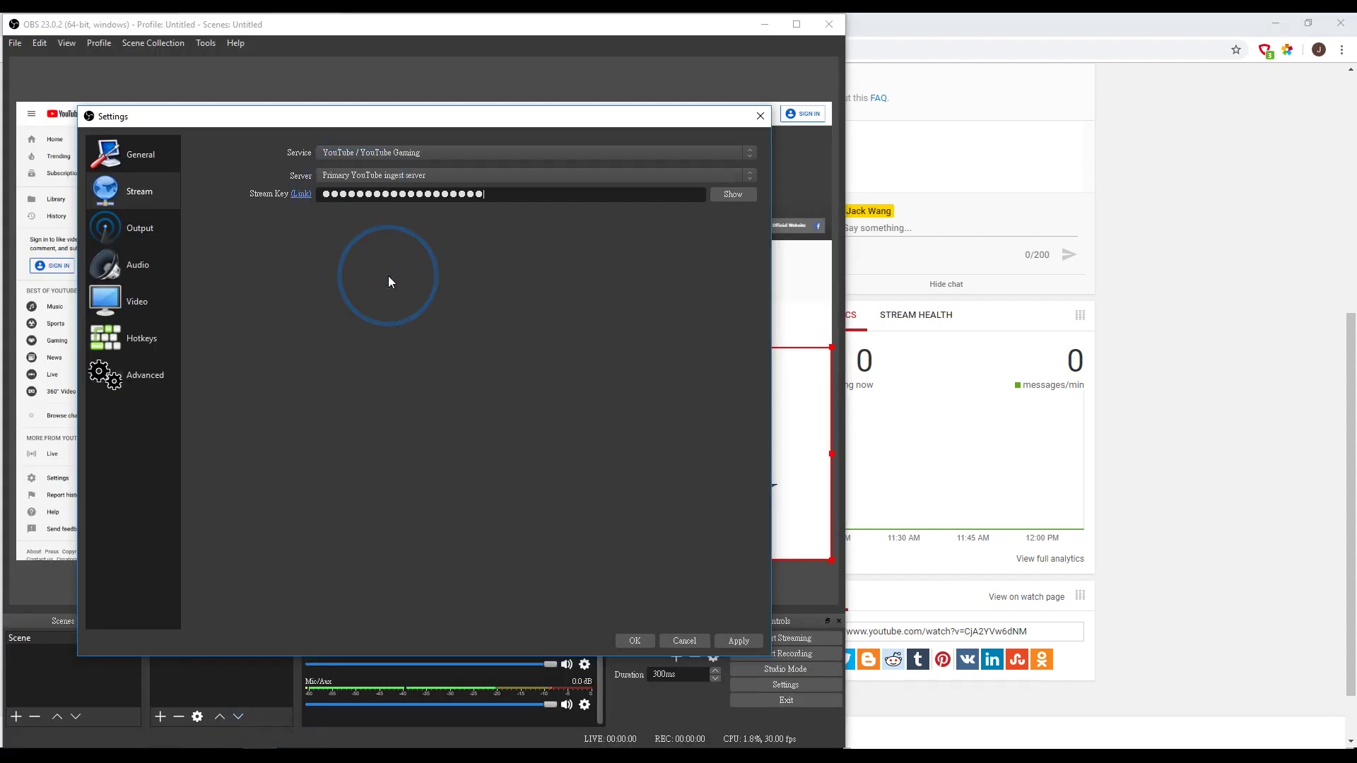
{"action": "left_click", "coordinate": [728, 645]}
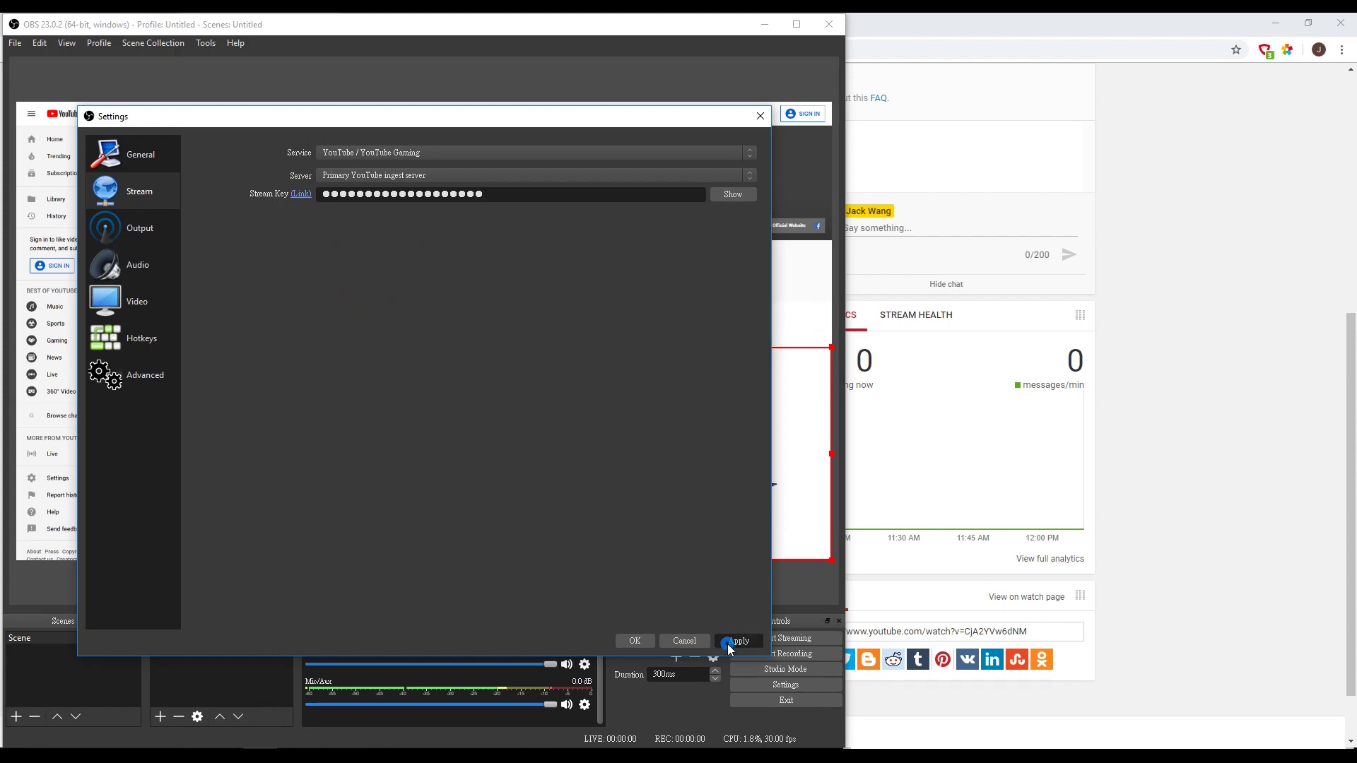
{"action": "left_click", "coordinate": [644, 641]}
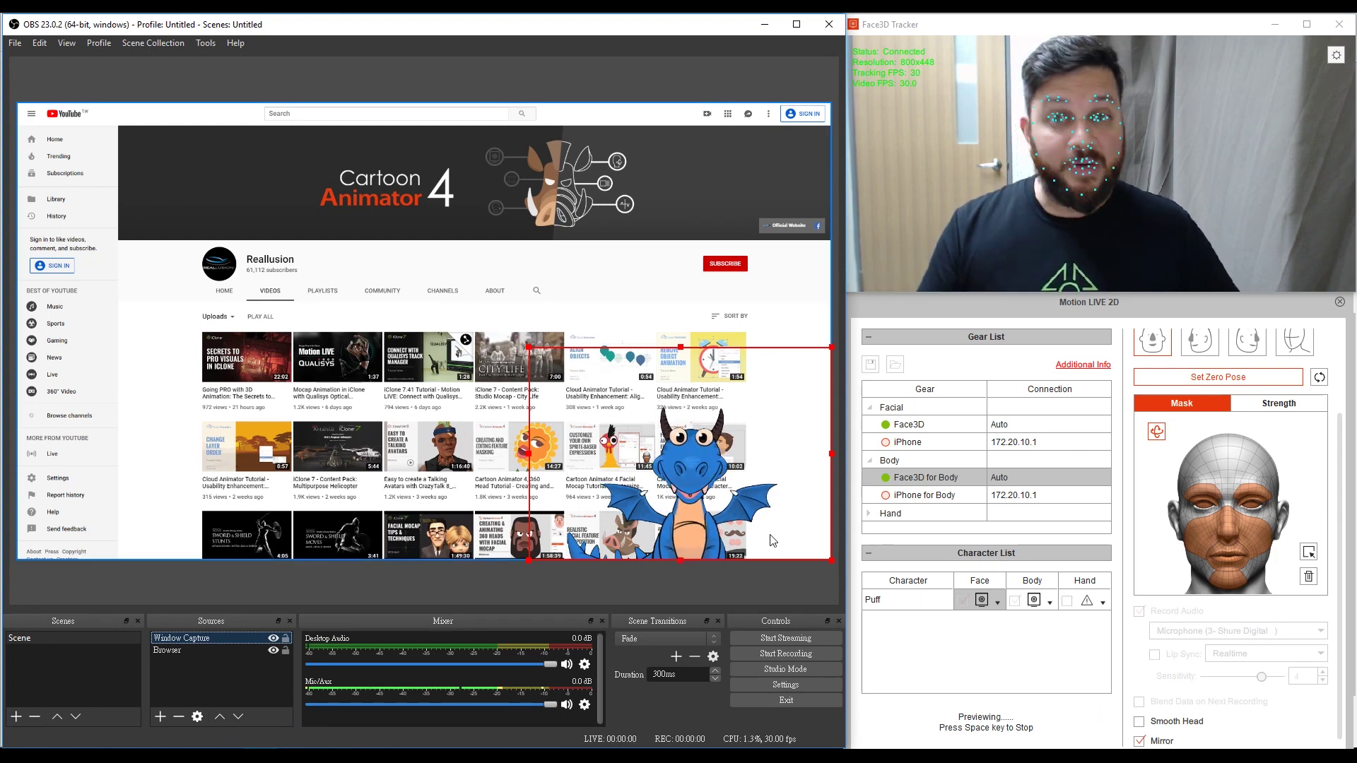
- Start streaming from OBS and check the stream's status and preview in the YouTube Live Dashboard
{"action": "left_click", "coordinate": [775, 638]}
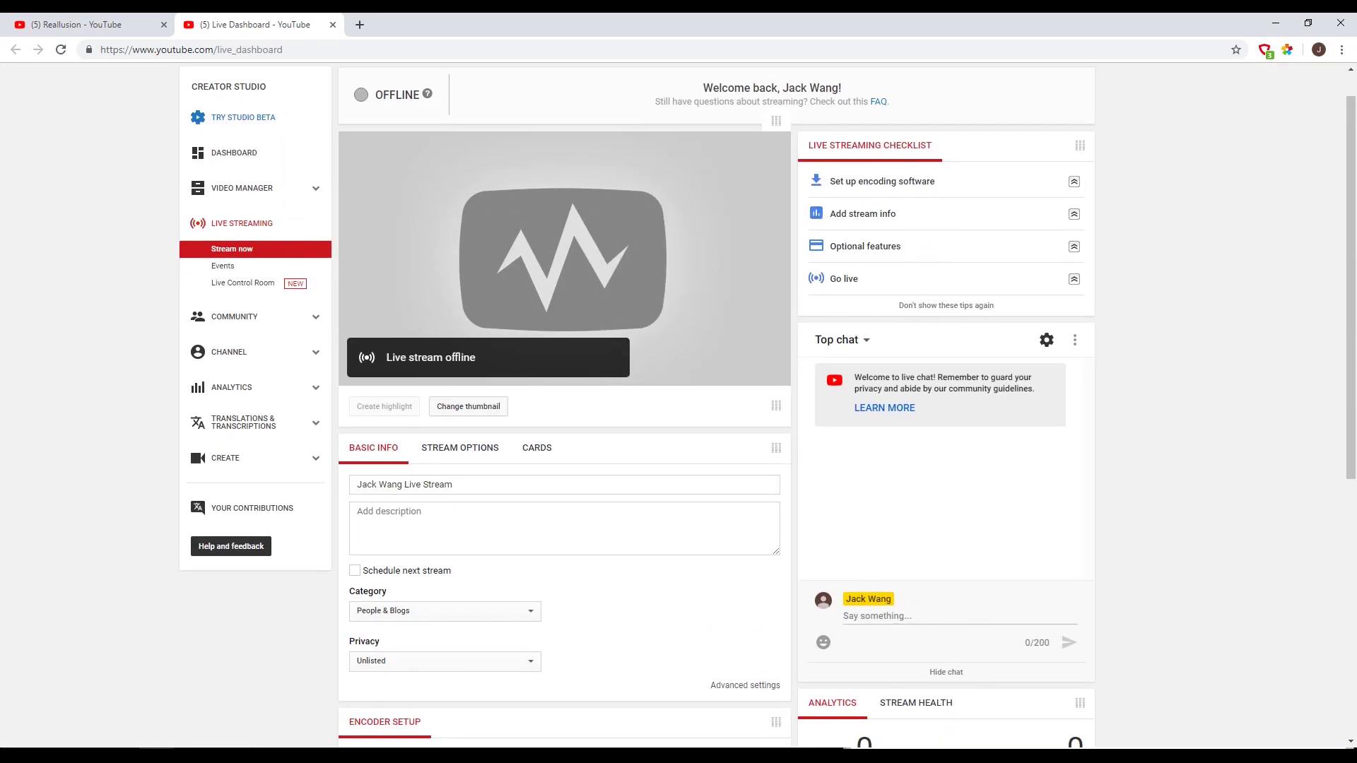
{"action": "scroll", "coordinate": [679, 406], "scroll_direction": "up", "scroll_amount": 1}
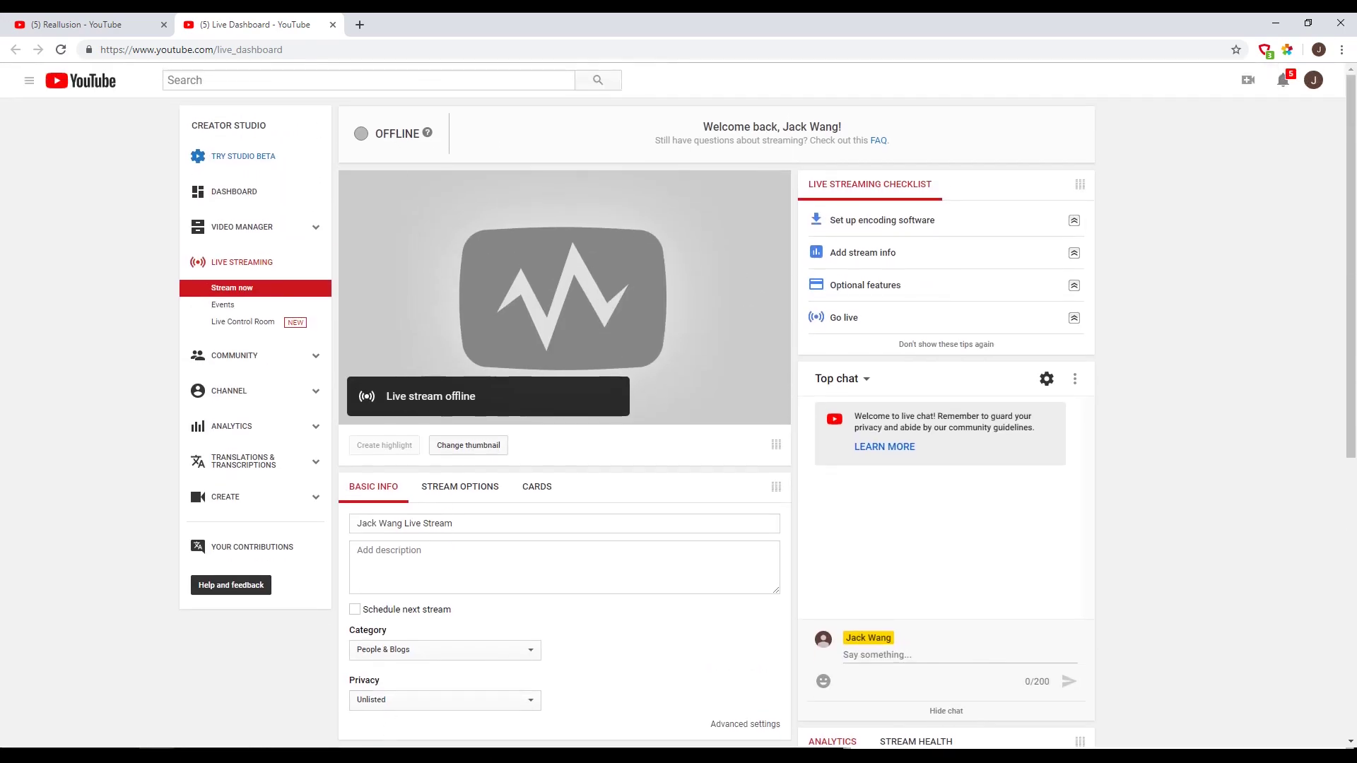
{"action": "key", "text": "alt+Tab"}
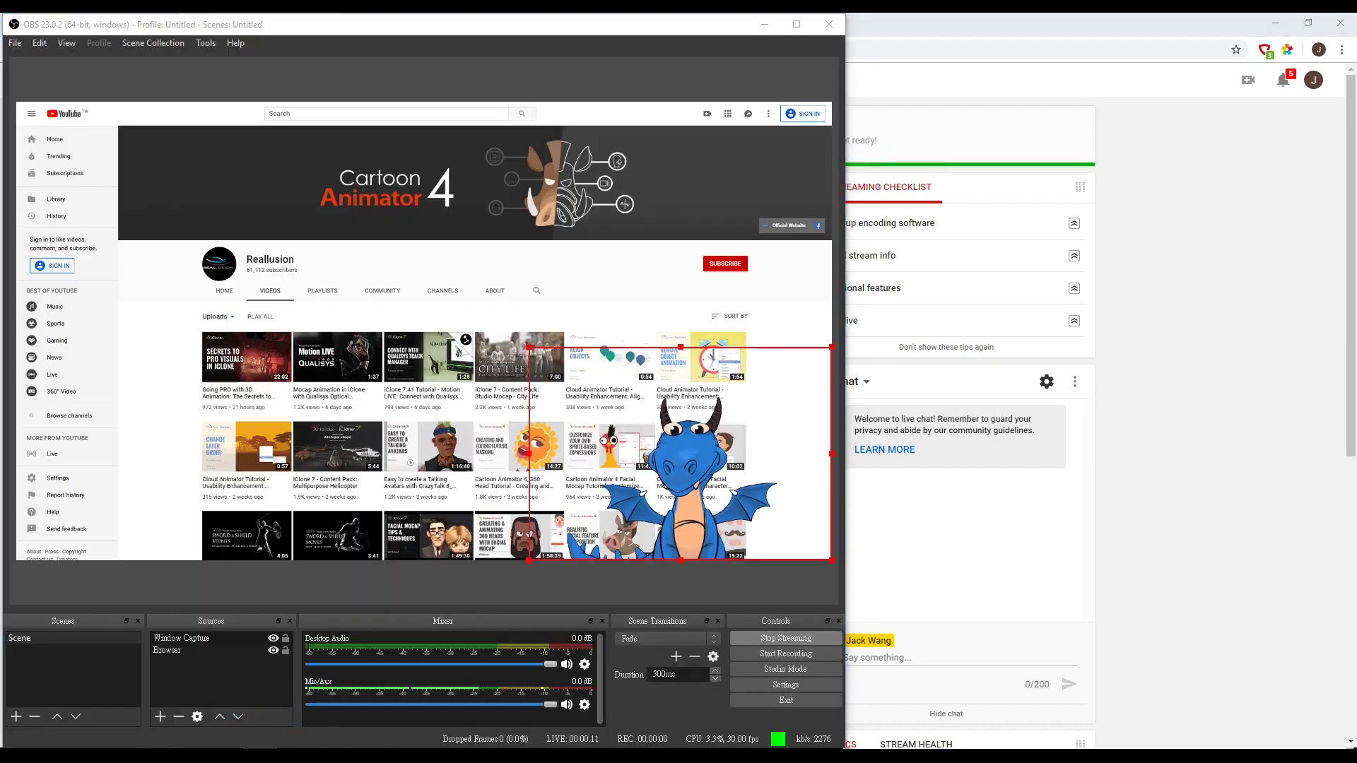
{"action": "key", "text": "alt+Tab"}
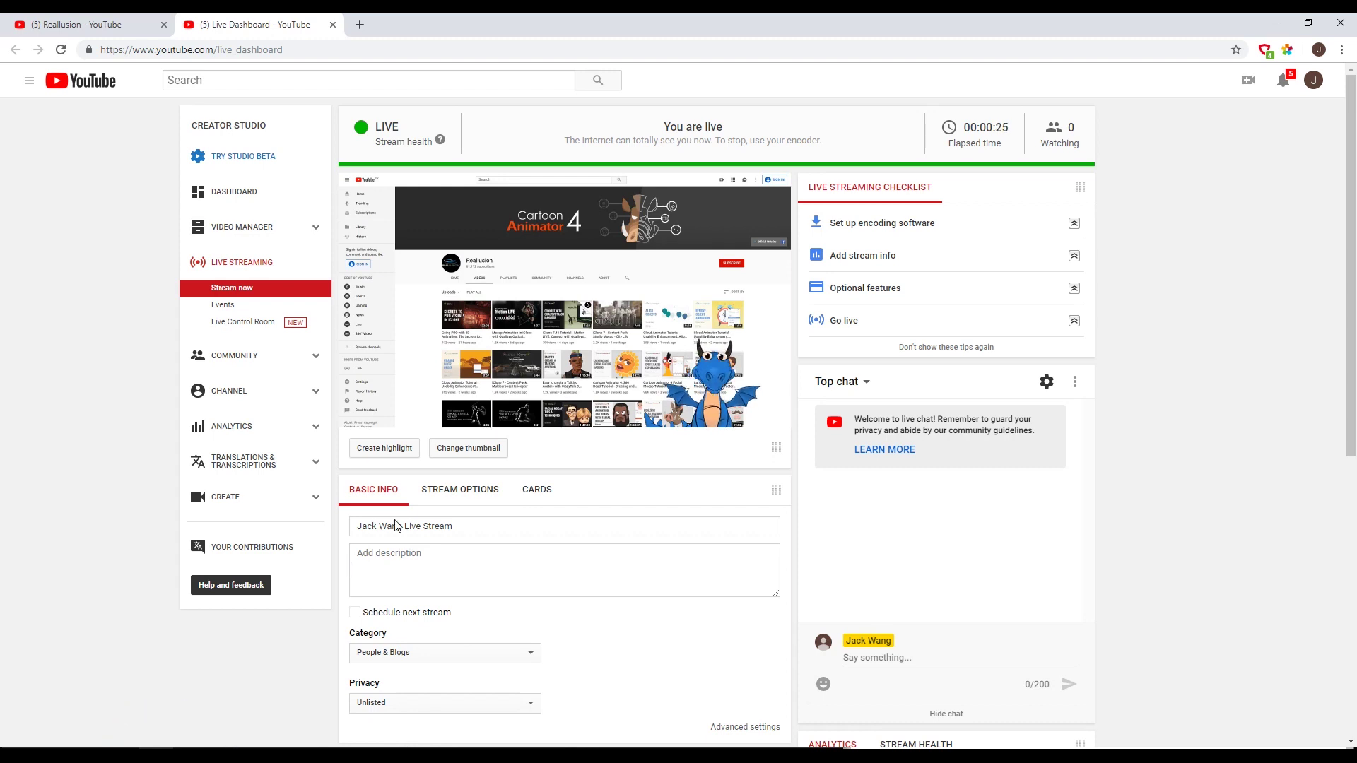
- Copy the live stream's video URL from the dashboard preview and open it in a new browser tab
{"action": "right_click", "coordinate": [587, 301]}
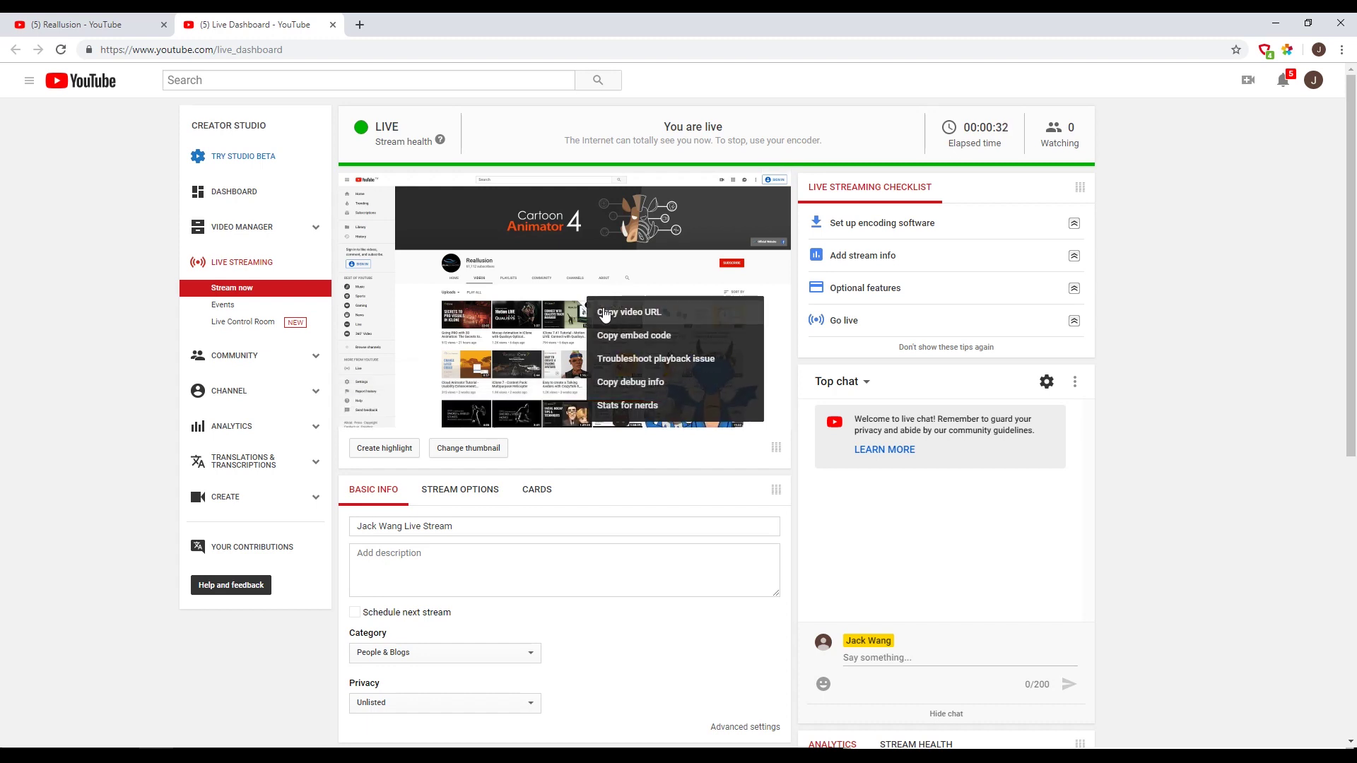
{"action": "left_click", "coordinate": [604, 315]}
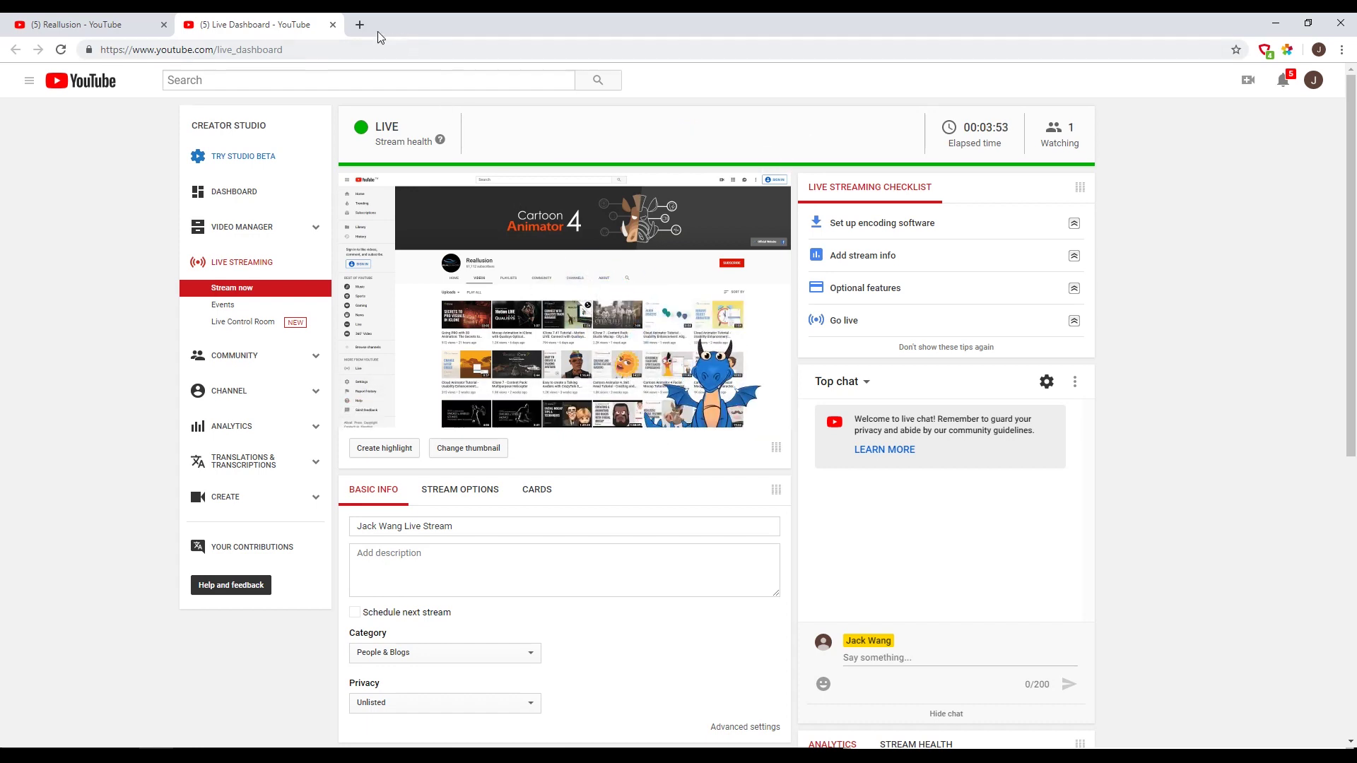
{"action": "left_click", "coordinate": [356, 25]}
{"action": "left_click", "coordinate": [328, 44]}
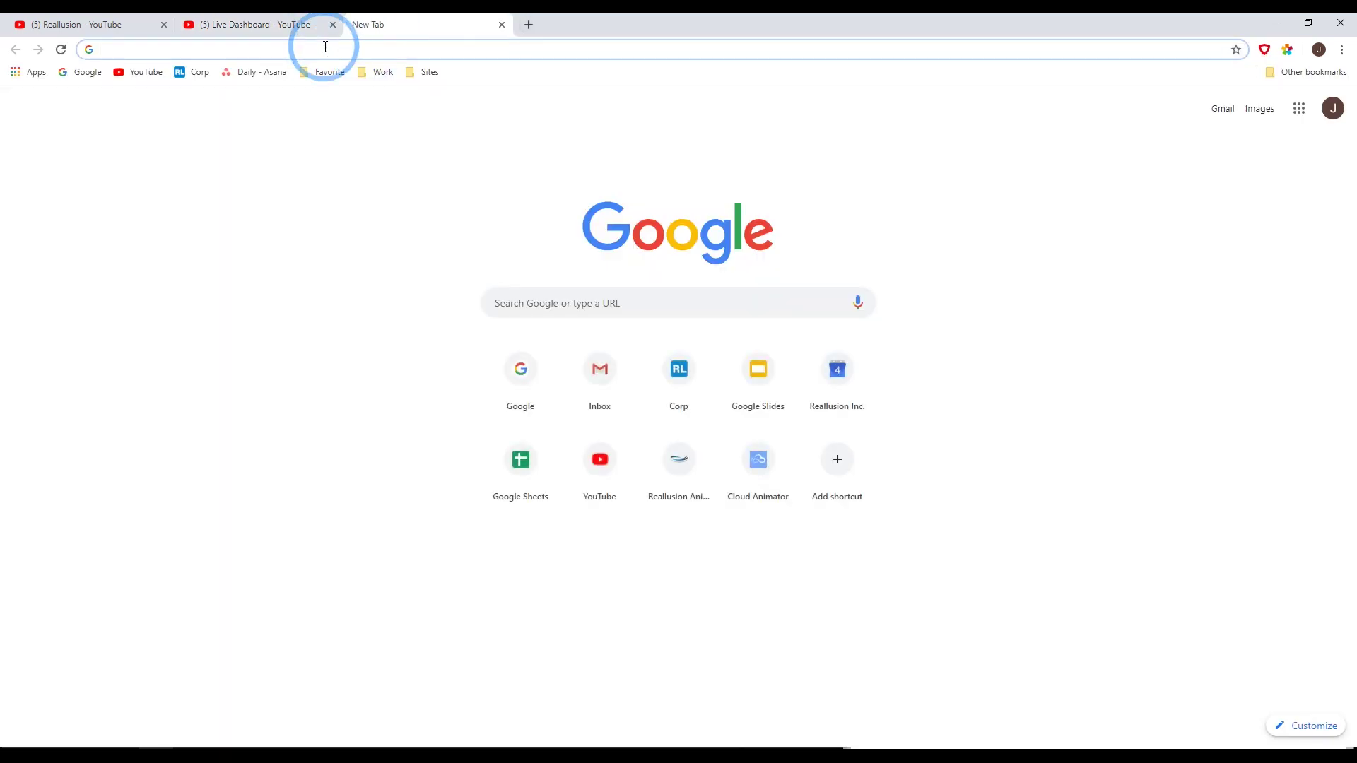
{"action": "key", "text": "ctrl+v"}
{"action": "left_click", "coordinate": [338, 71]}
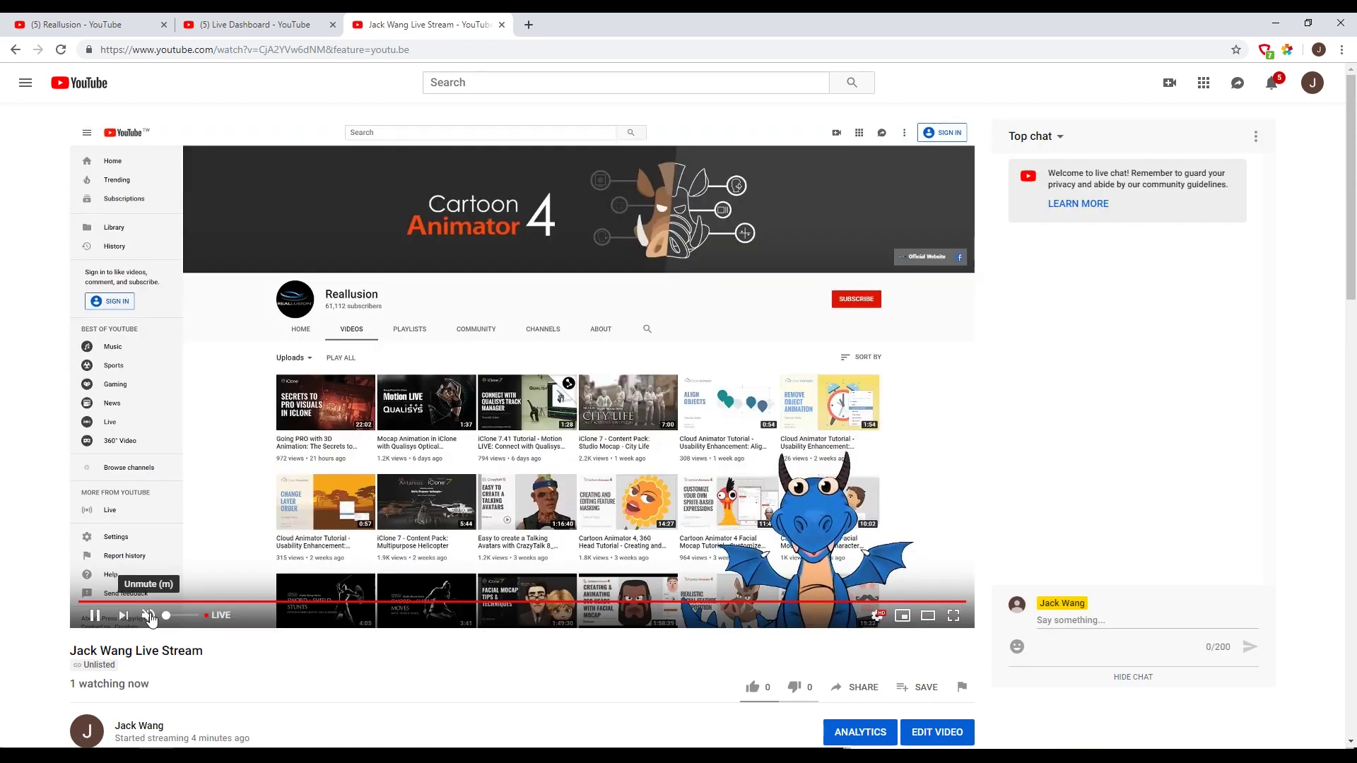
- Unmute the live stream on its watch page and switch to Cartoon Animator 4
{"action": "left_click", "coordinate": [149, 616]}
{"action": "mouse_move", "coordinate": [398, 756]}
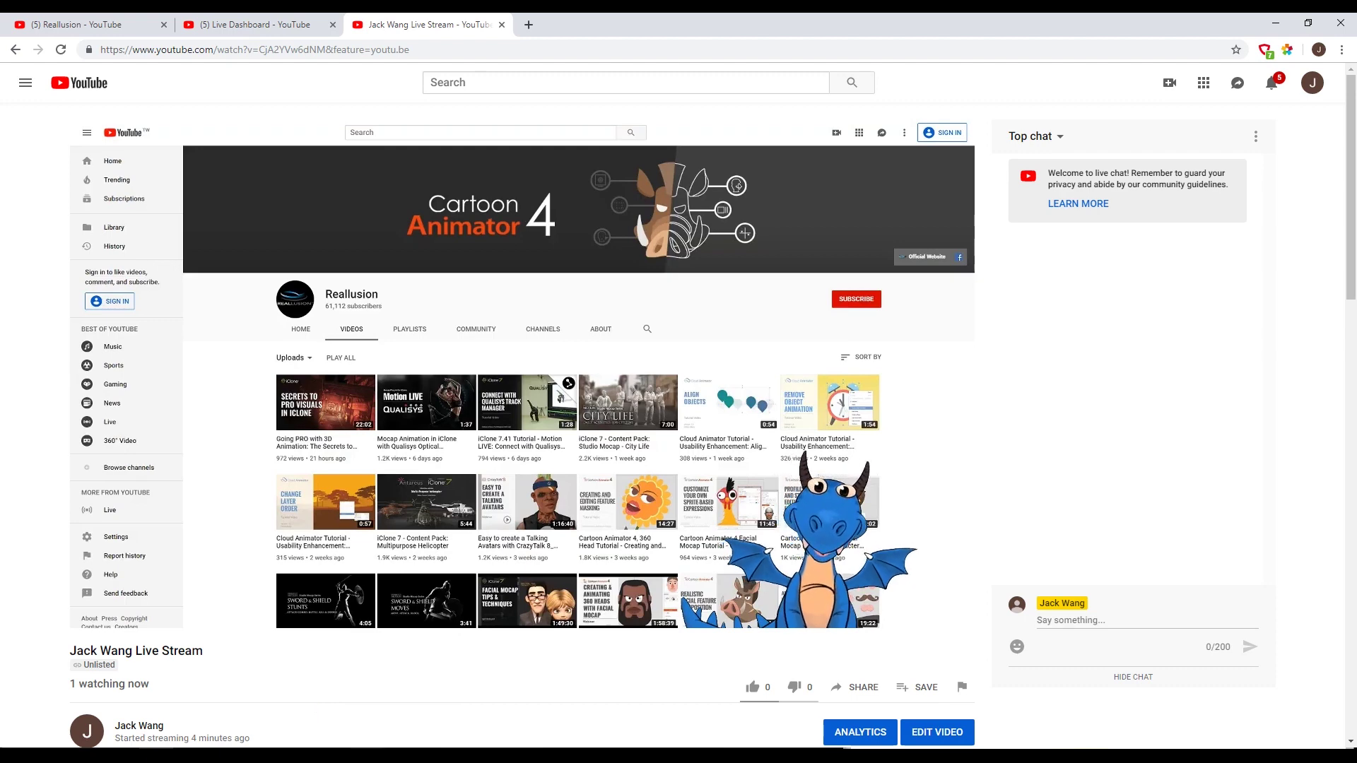
{"action": "left_click", "coordinate": [398, 756]}
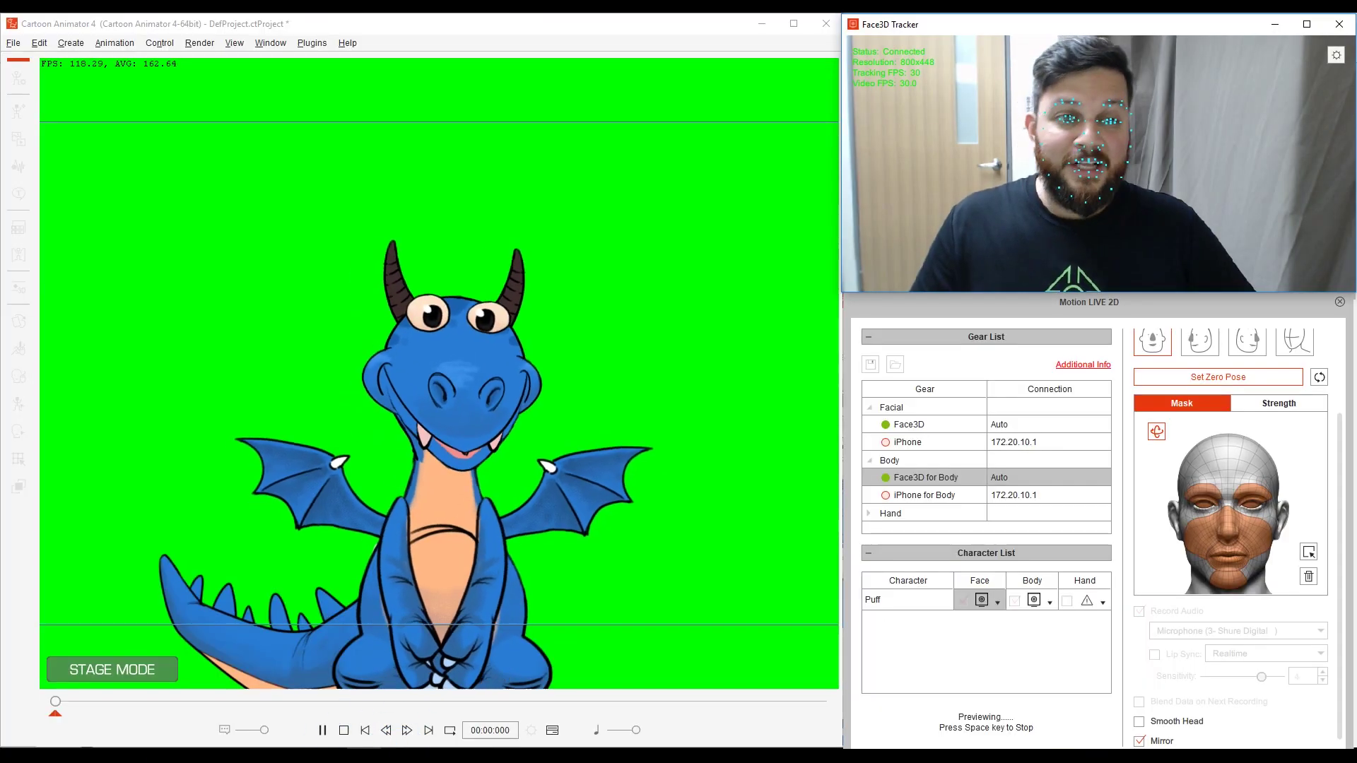